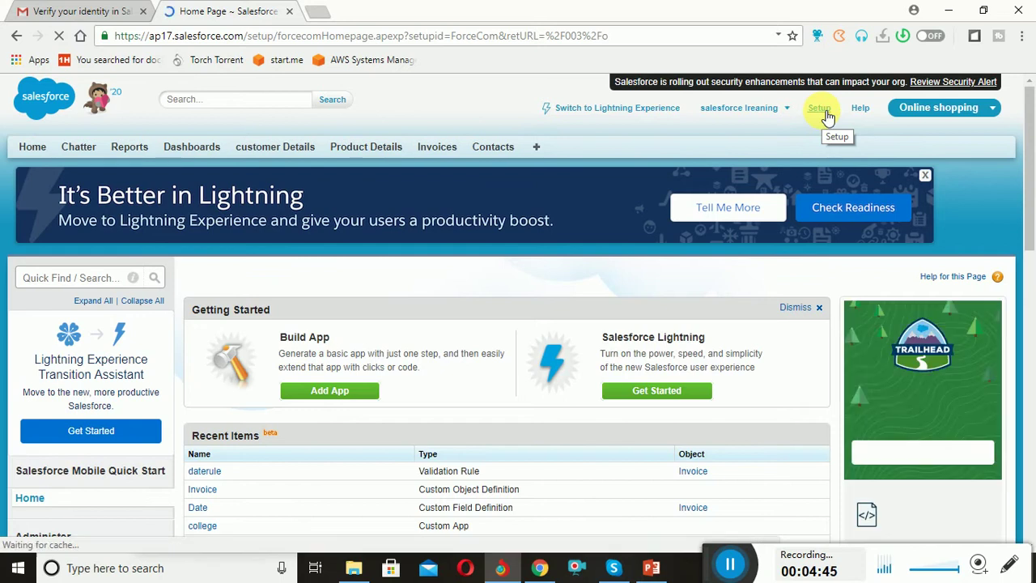
# Open the list of all workflow rules in the setup area, continuing past the Understanding Workflow introduction
pyautogui.scroll(-3, 1026, 310)
pyautogui.scroll(-2, 1026, 310)
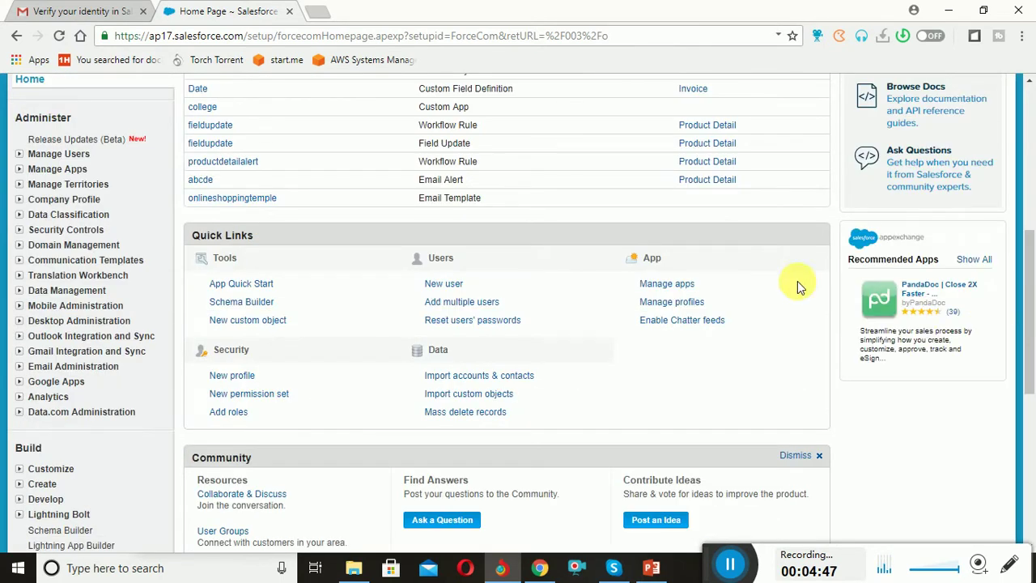
pyautogui.scroll(-5, 1030, 454)
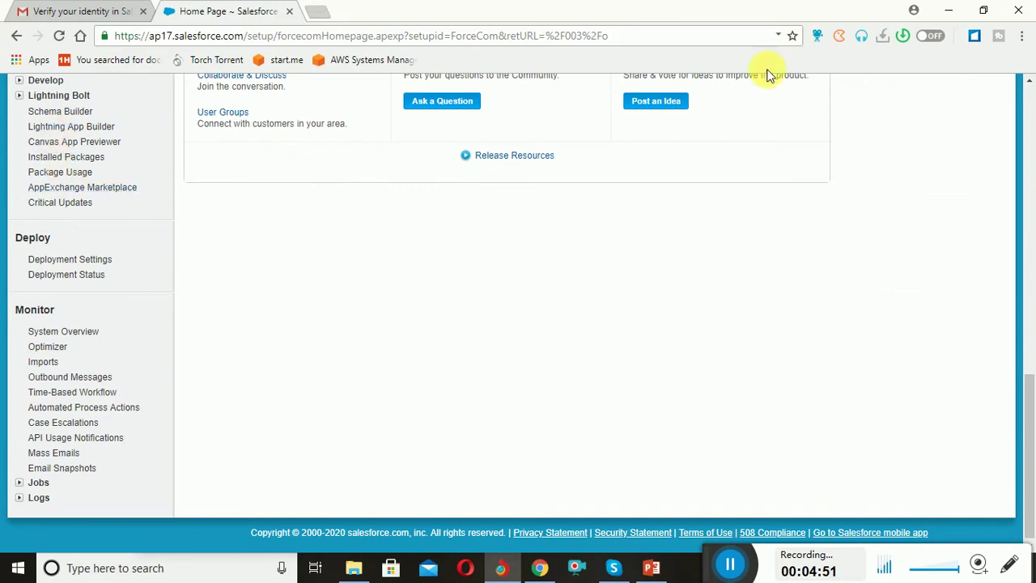
pyautogui.click(1028, 81)
pyautogui.scroll(1, 1028, 85)
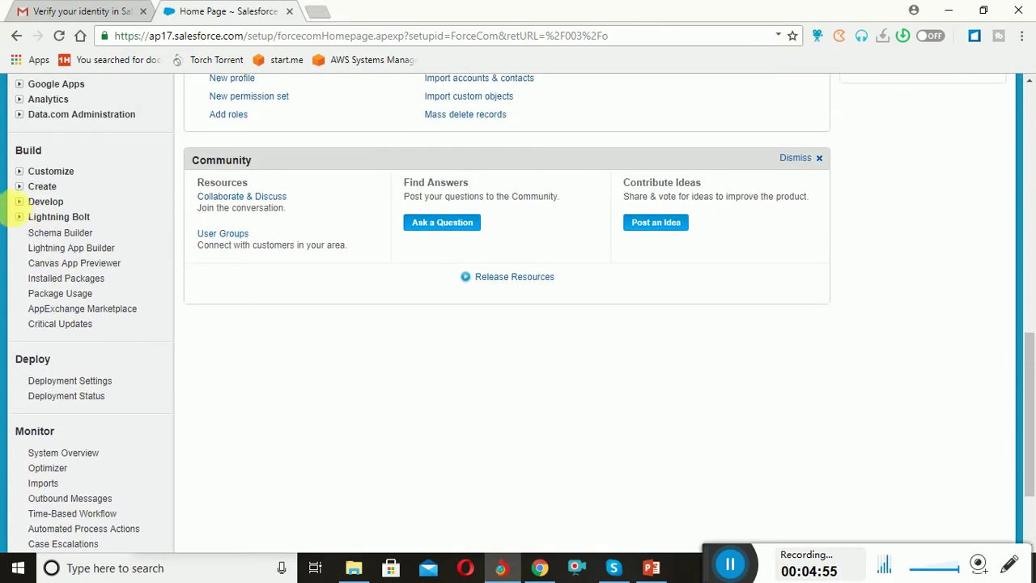
pyautogui.click(19, 187)
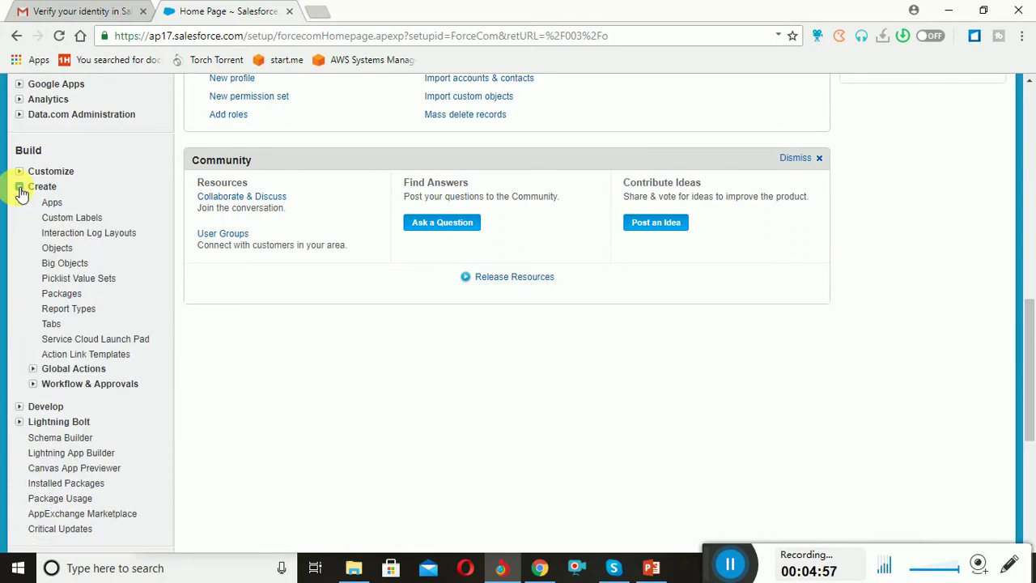
pyautogui.click(34, 384)
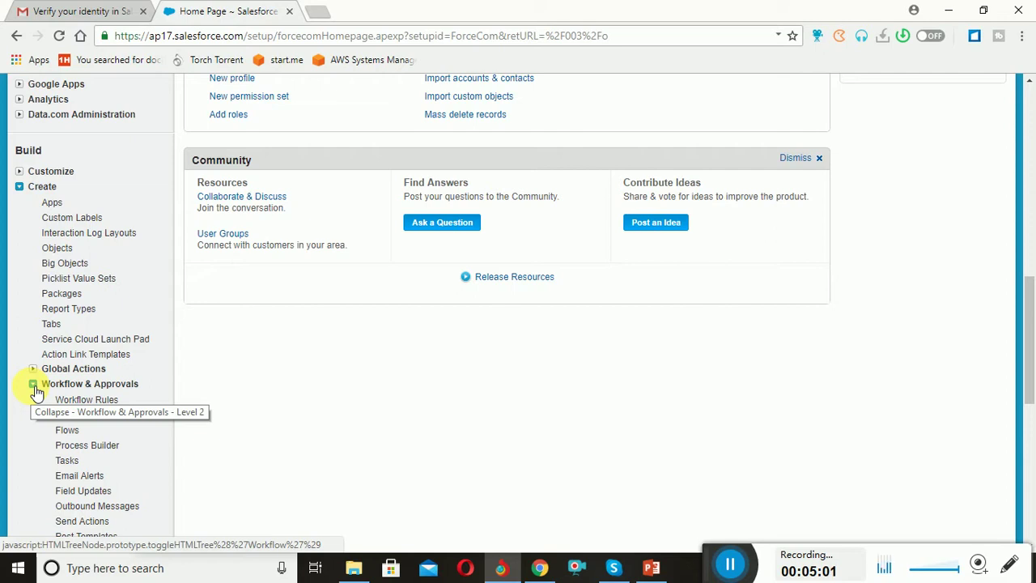
pyautogui.click(91, 402)
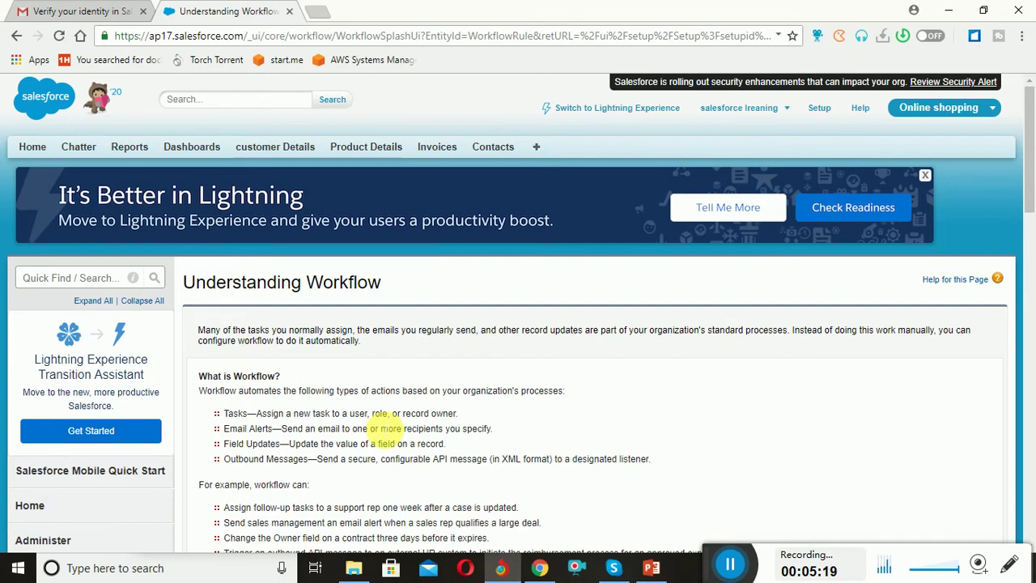
pyautogui.scroll(-6, 381, 429)
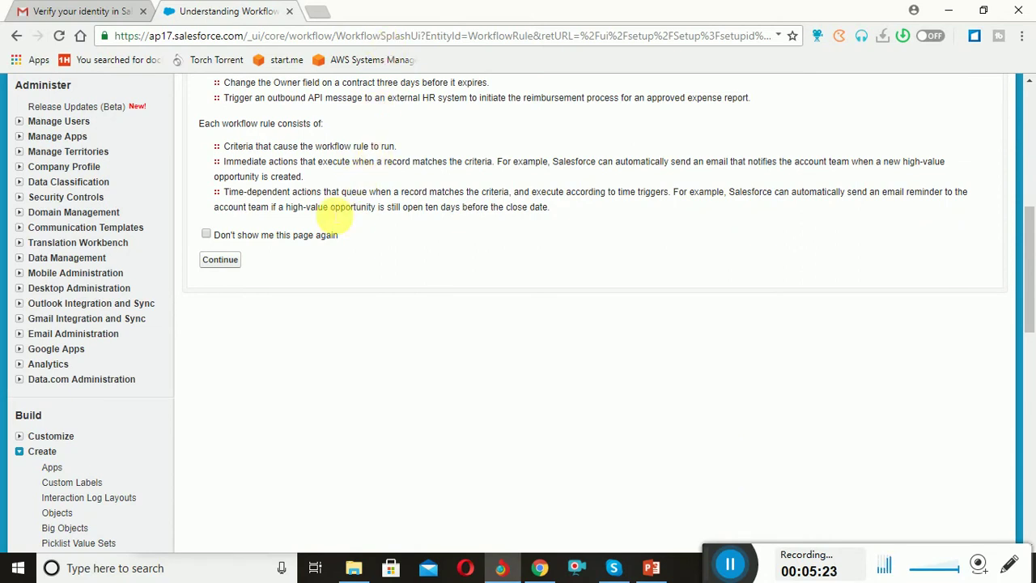
pyautogui.click(231, 261)
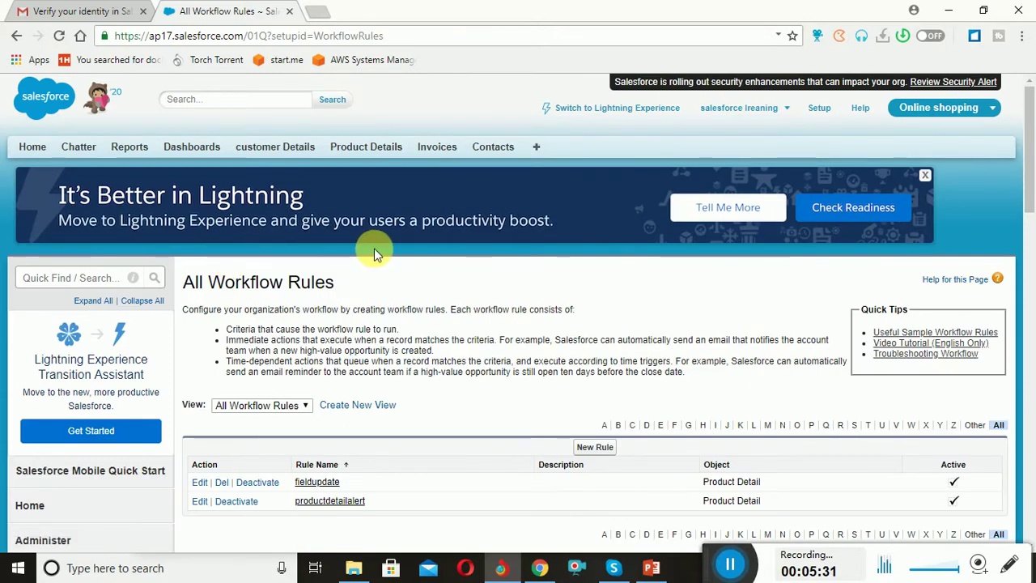
# Start a new workflow rule for the Invoice object, using the second of the two Invoice entries, and proceed to its configuration
pyautogui.click(595, 448)
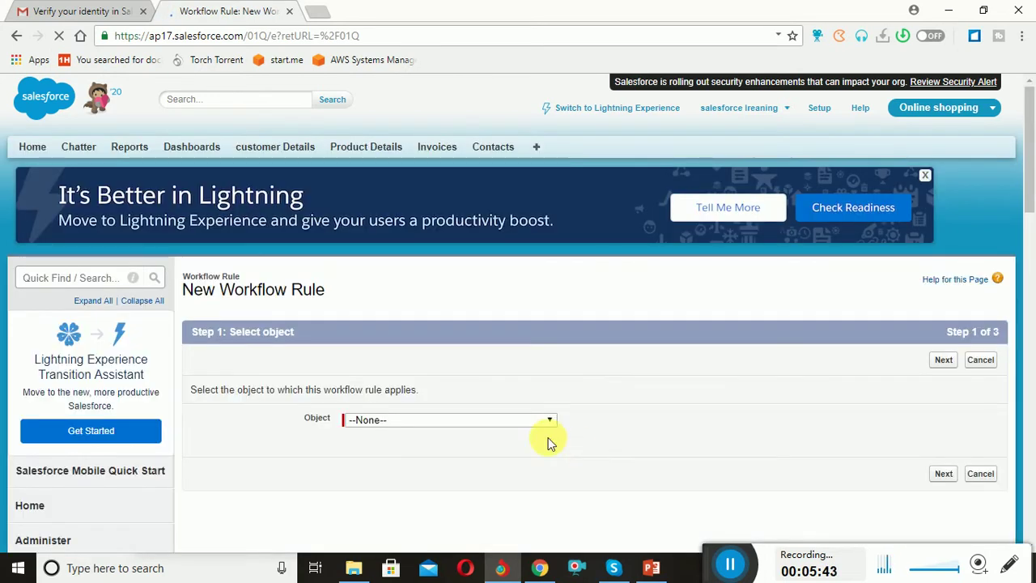
pyautogui.click(534, 420)
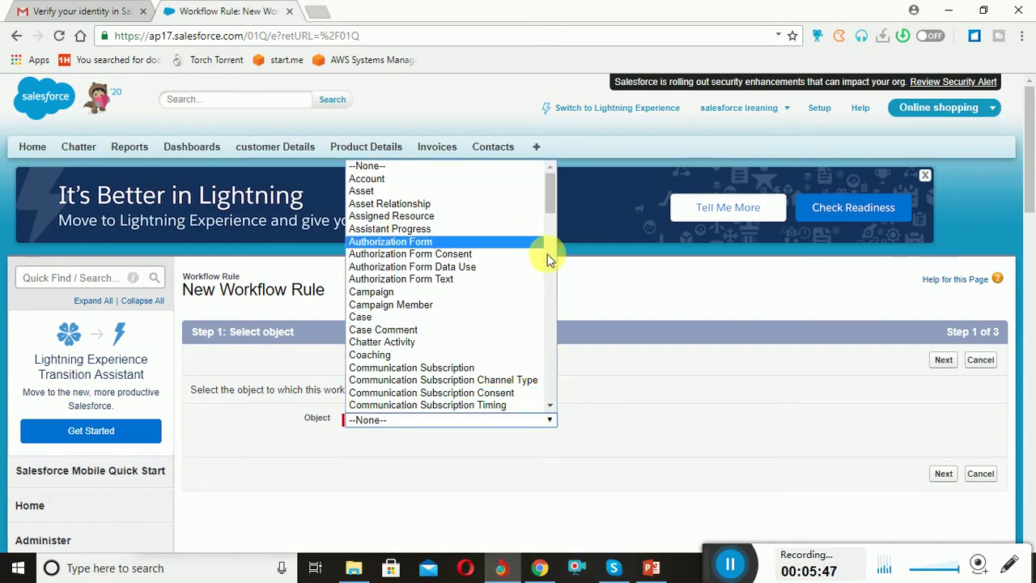
pyautogui.write('ind')
pyautogui.press('Down')
pyautogui.press('Down')
pyautogui.press('Down')
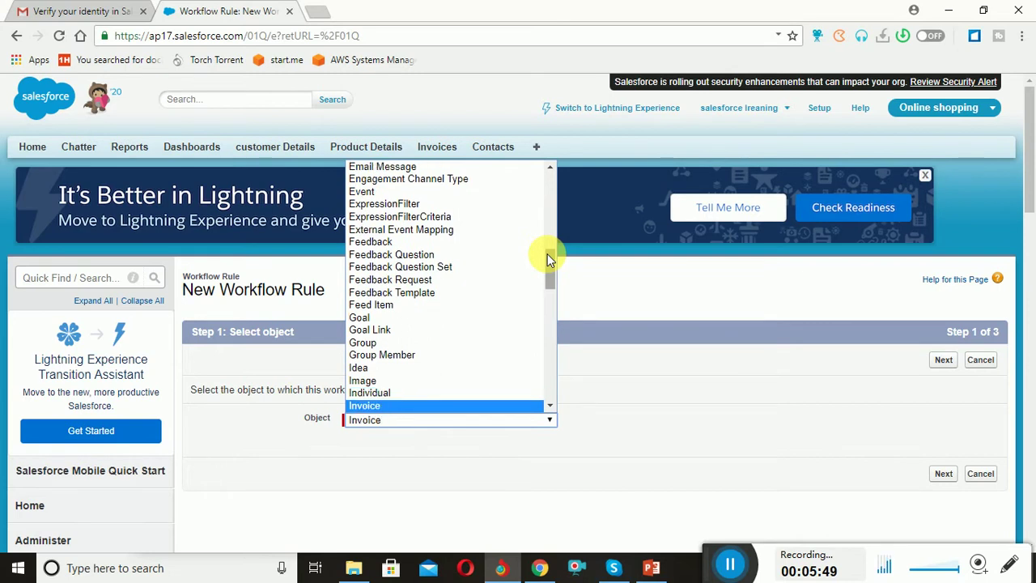
pyautogui.press('Up')
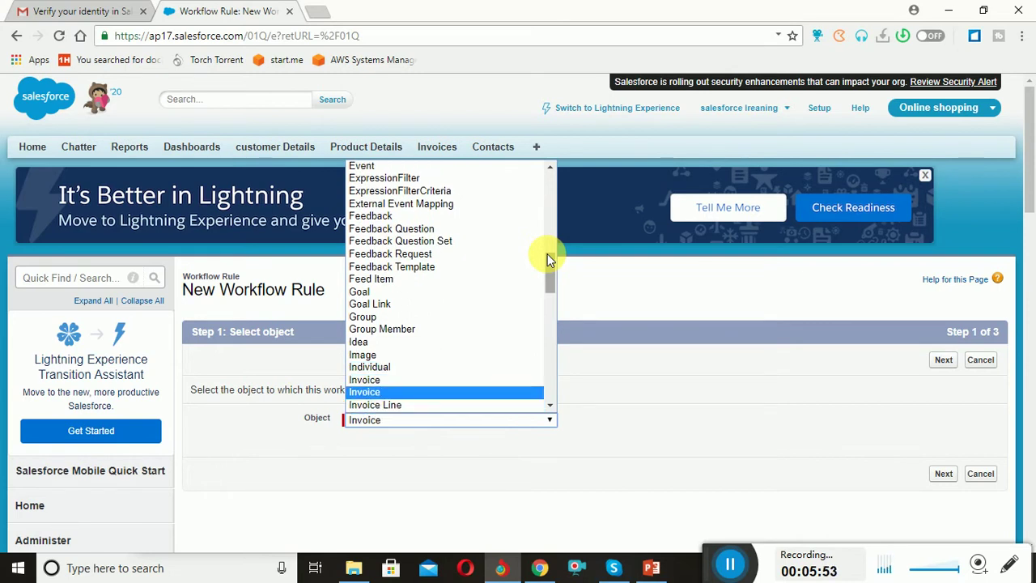
pyautogui.press('Return')
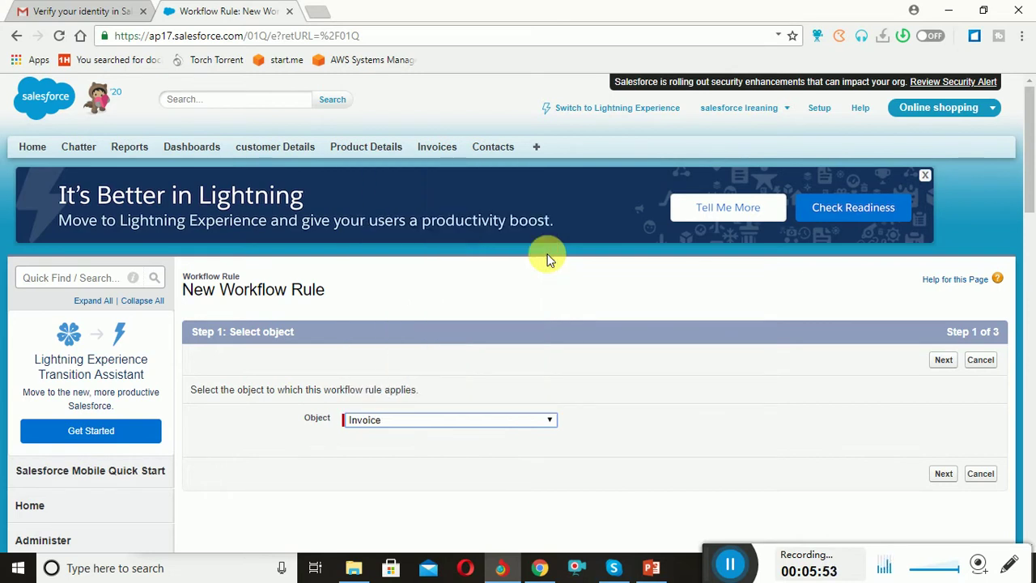
pyautogui.click(948, 478)
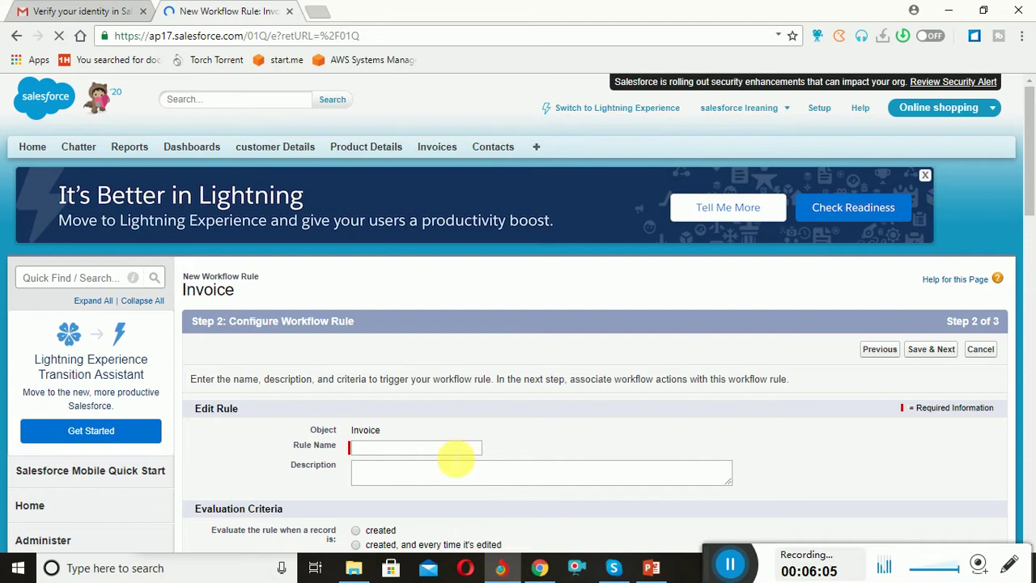
# Name the new workflow rule "filedupdate"
pyautogui.click(437, 452)
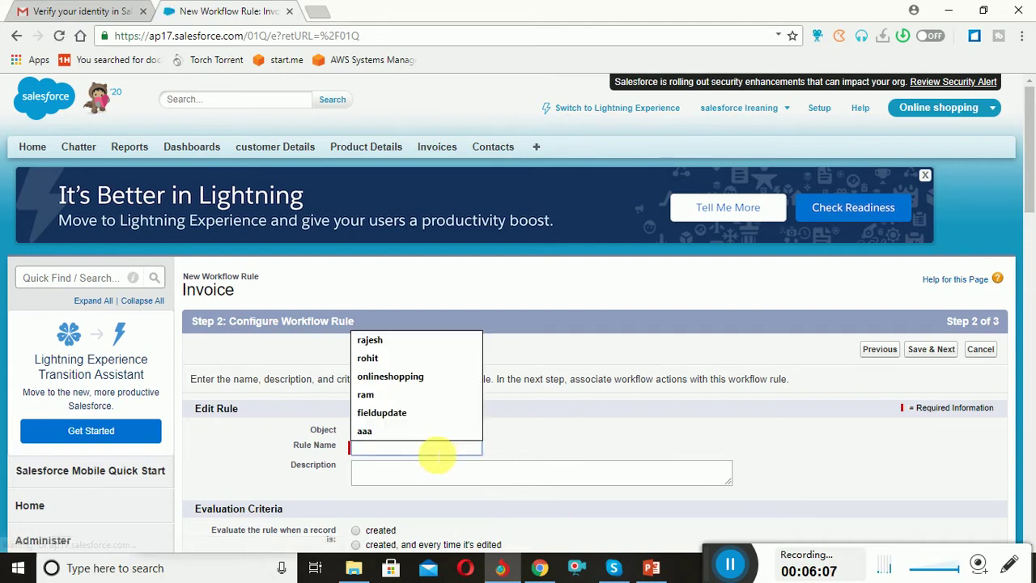
pyautogui.write('fu')
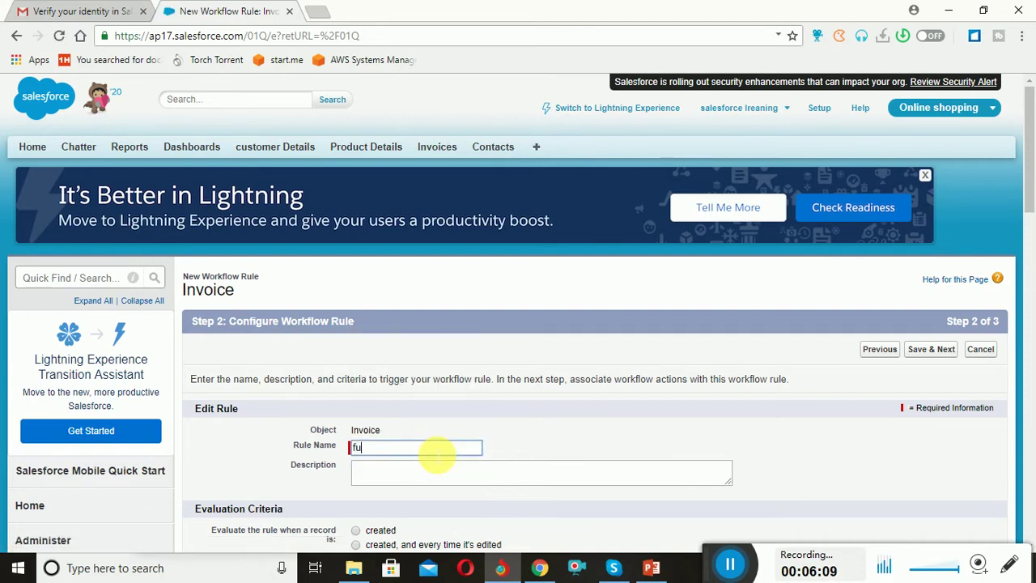
pyautogui.press('BackSpace')
pyautogui.write('iledupdate')
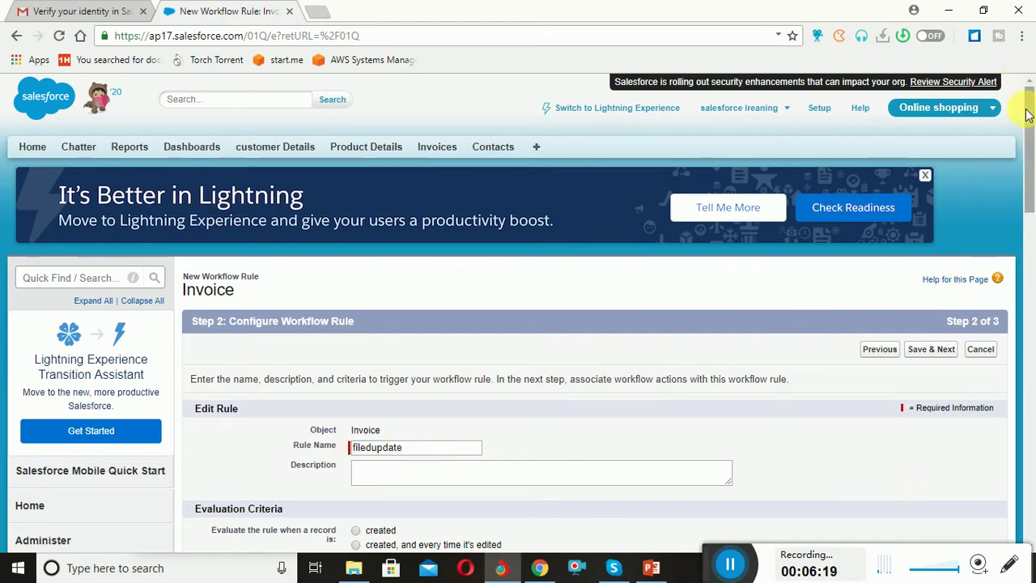
# Set the evaluation criteria so the rule is evaluated only when a record is created
pyautogui.moveTo(1031, 117); pyautogui.dragTo(1032, 173)
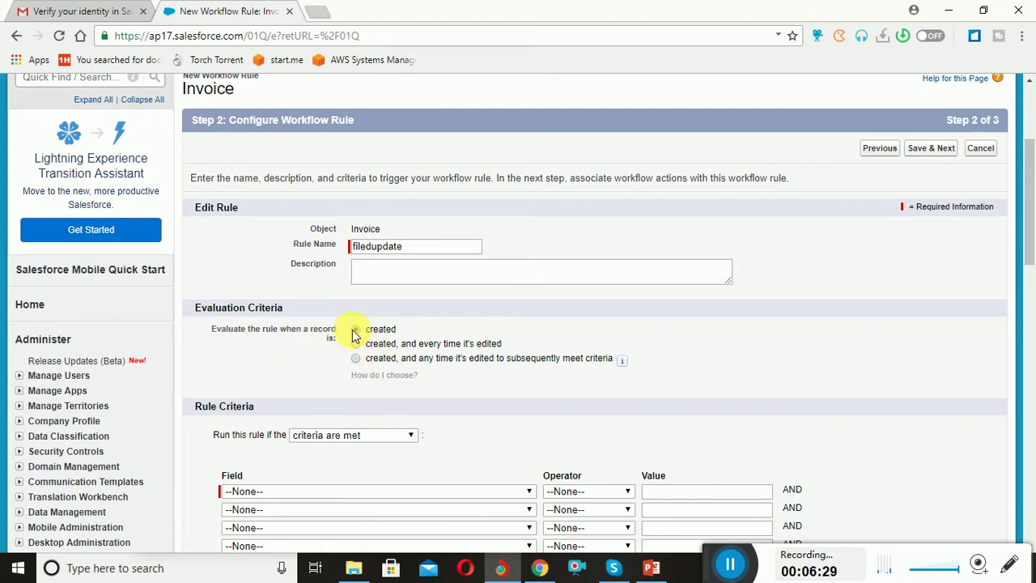
pyautogui.click(354, 330)
pyautogui.click(359, 344)
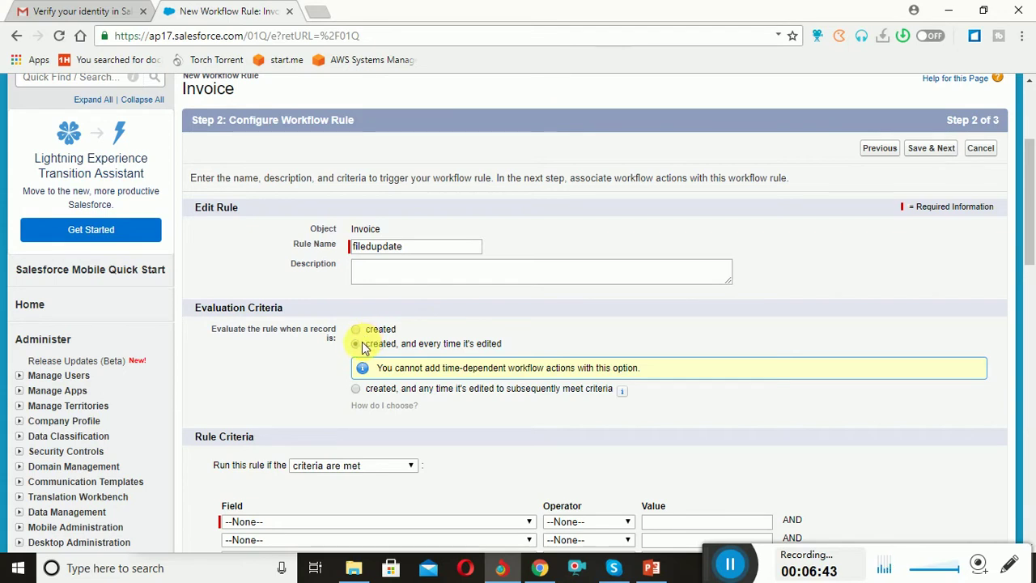
pyautogui.moveTo(361, 345); pyautogui.dragTo(517, 350)
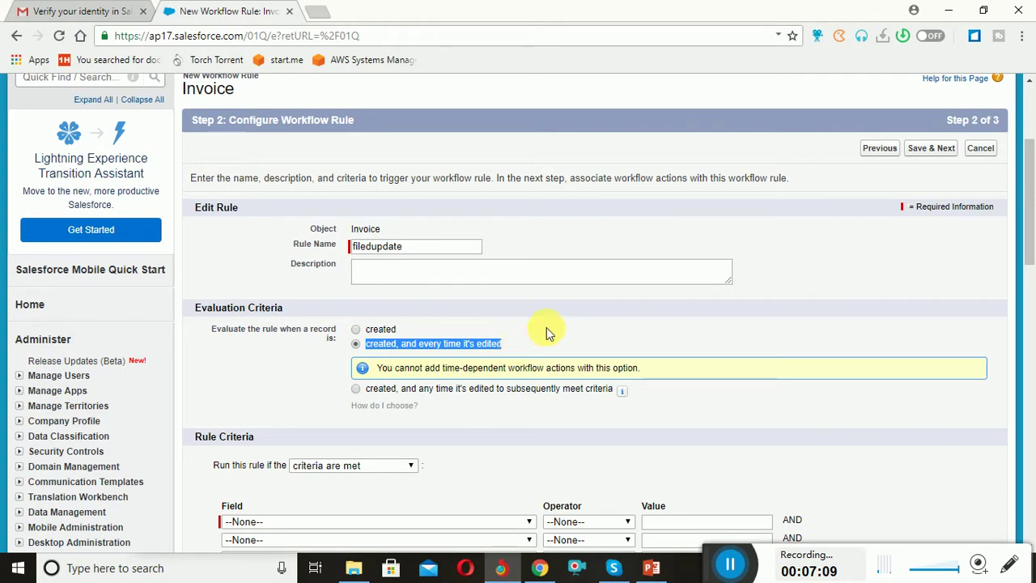
pyautogui.click(547, 327)
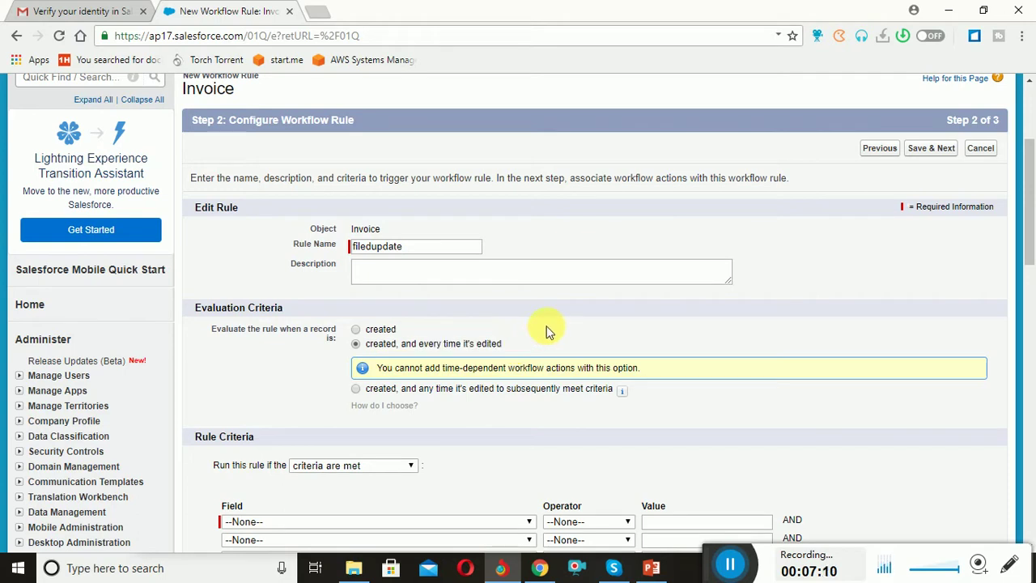
pyautogui.click(357, 331)
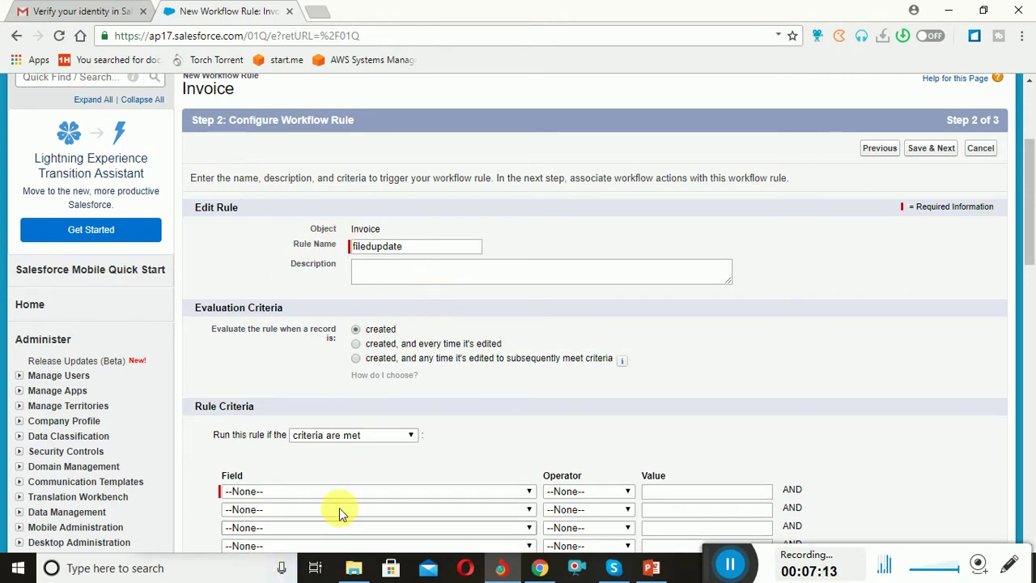
# Add the rule criterion Invoice: Price greater than 10000, save the rule and proceed to its workflow actions
pyautogui.moveTo(1028, 243); pyautogui.dragTo(1025, 259)
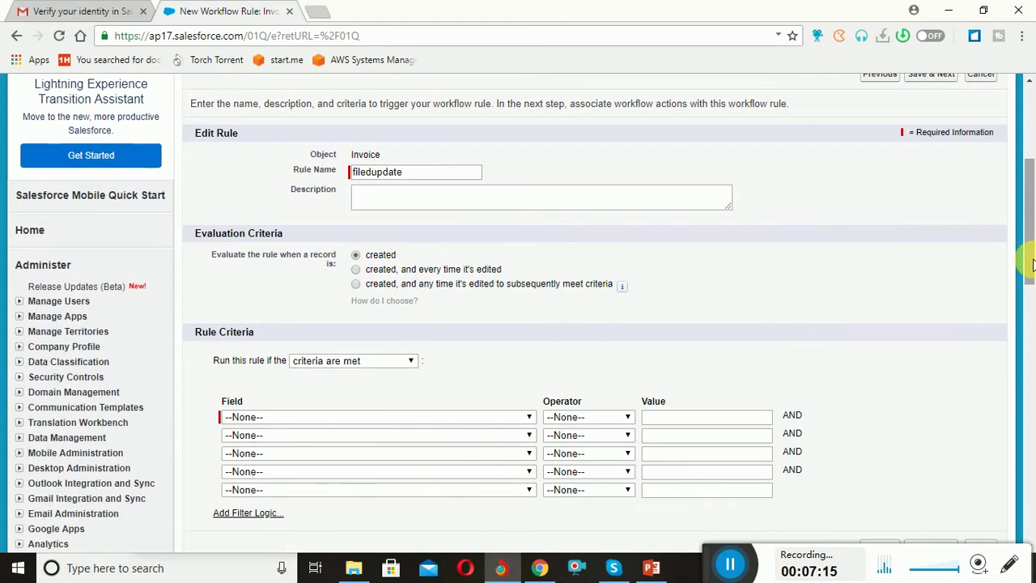
pyautogui.click(527, 423)
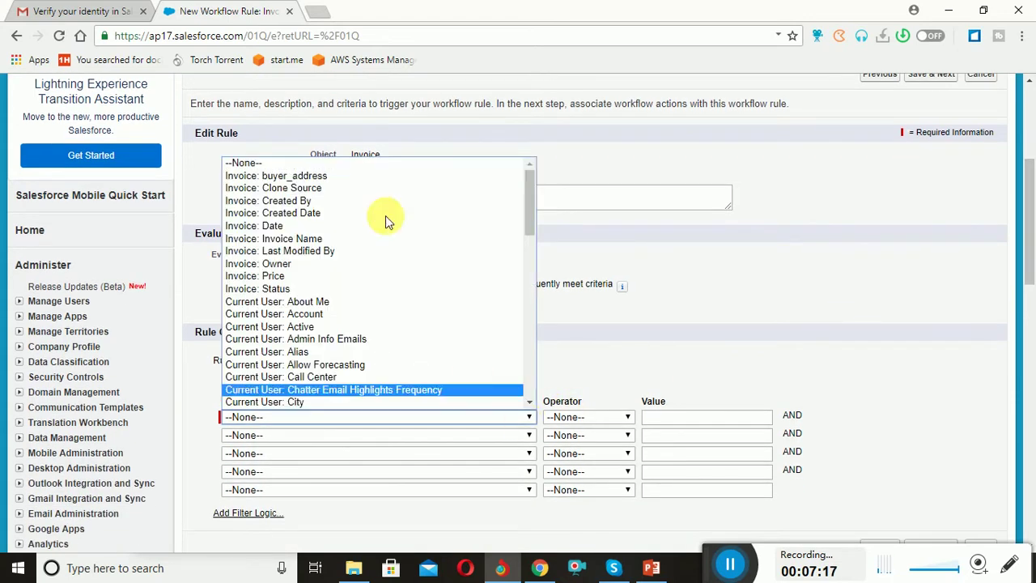
pyautogui.click(338, 276)
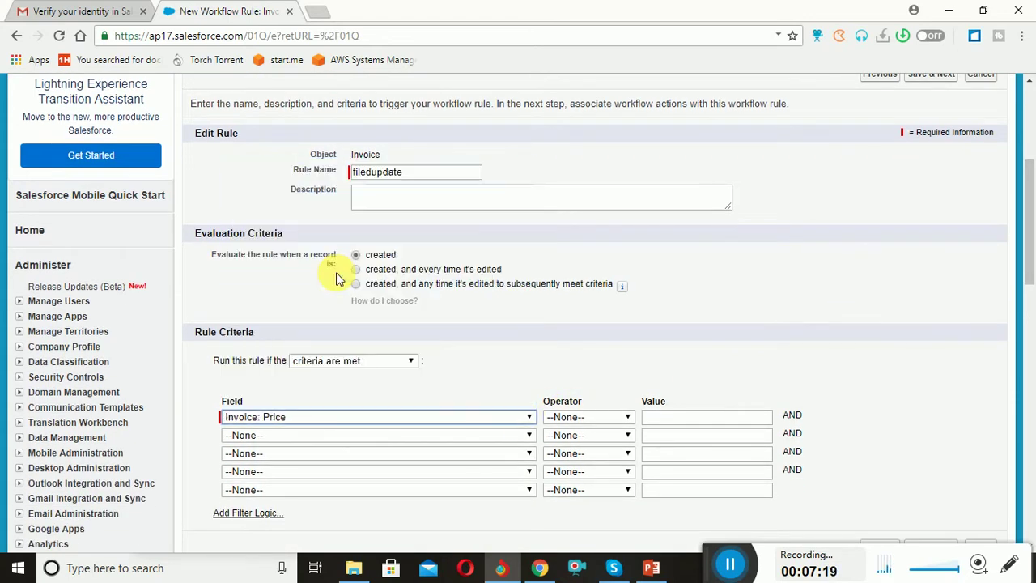
pyautogui.click(577, 422)
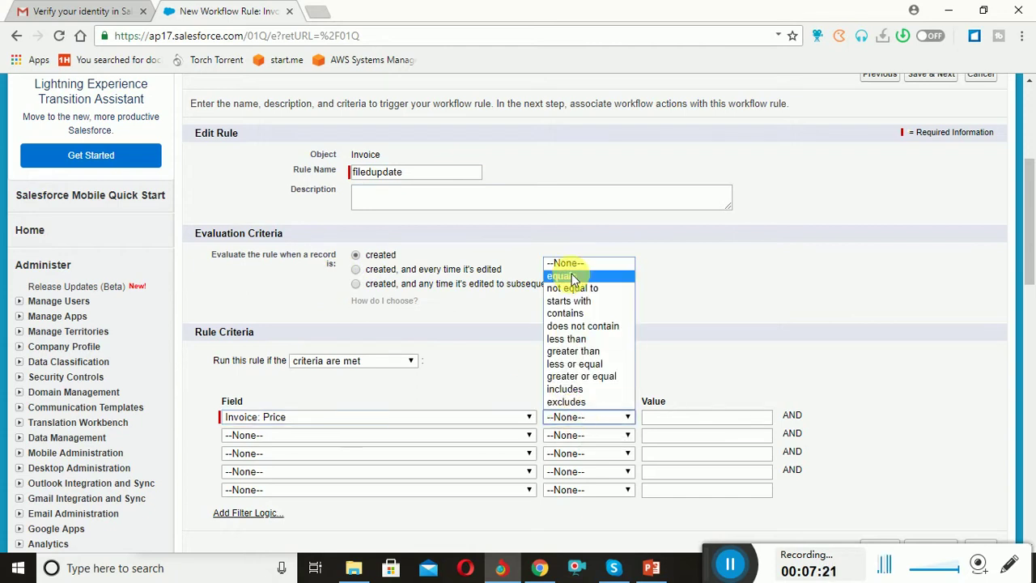
pyautogui.click(579, 352)
pyautogui.click(663, 419)
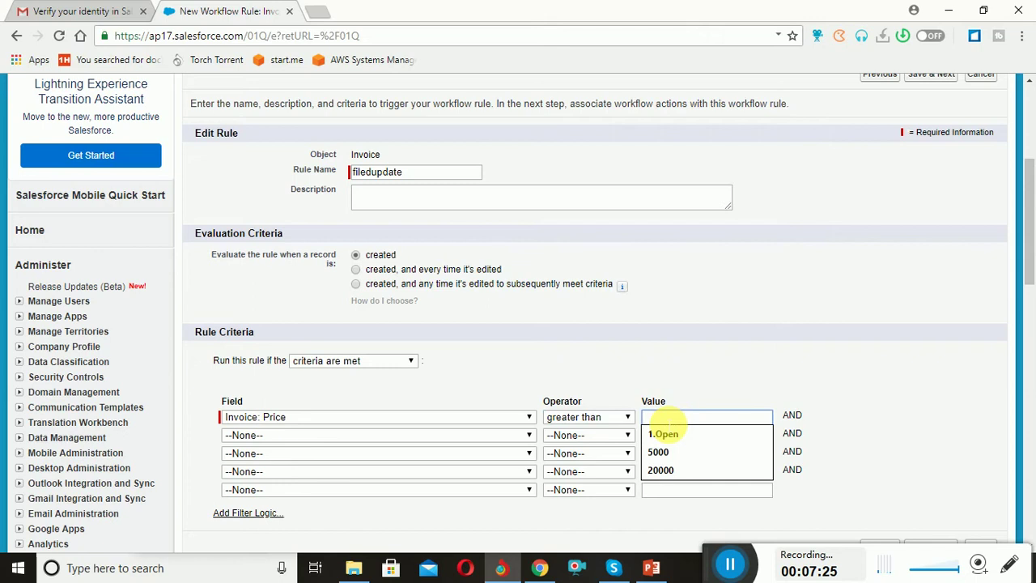
pyautogui.write('10000')
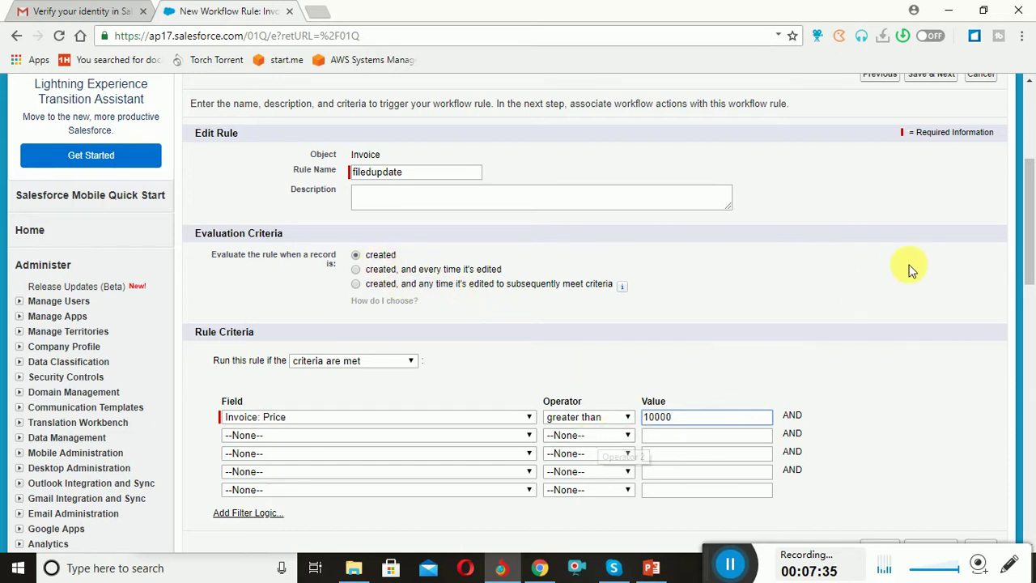
pyautogui.click(1033, 267)
pyautogui.moveTo(1033, 268); pyautogui.dragTo(1026, 317)
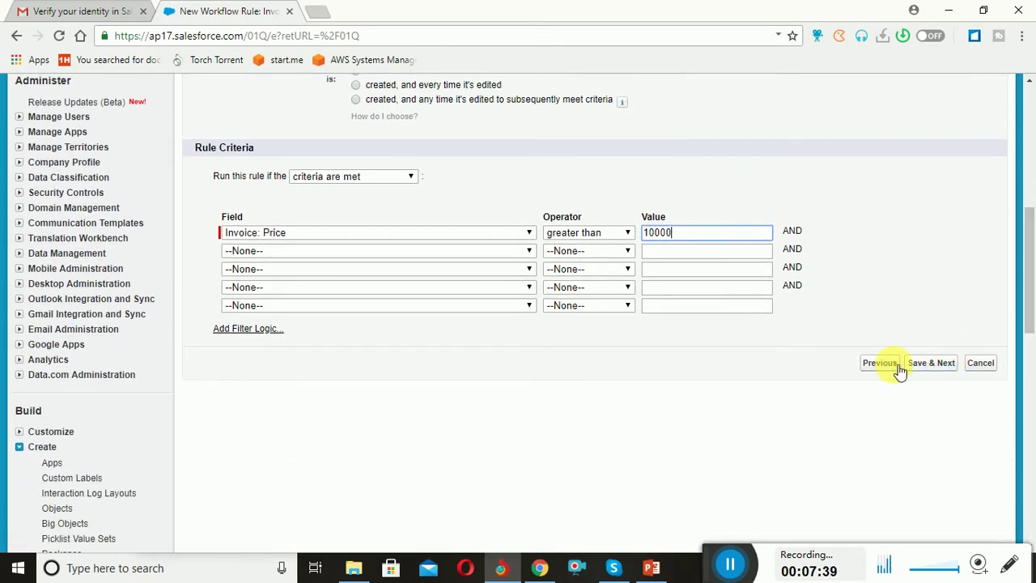
pyautogui.click(931, 362)
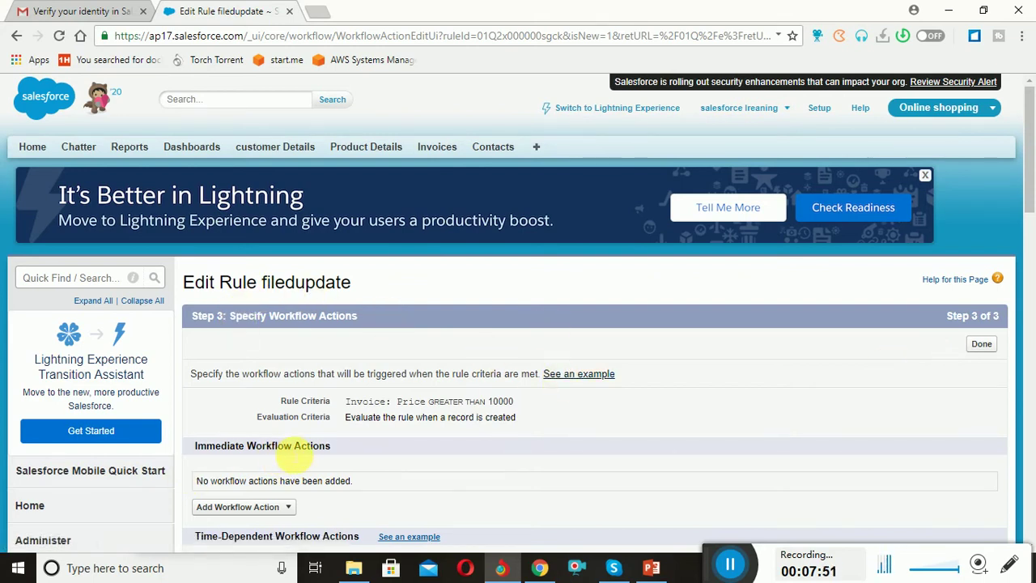
# Examine which types of immediate workflow action can be added to the rule, without choosing one
pyautogui.moveTo(1021, 162); pyautogui.dragTo(1020, 205)
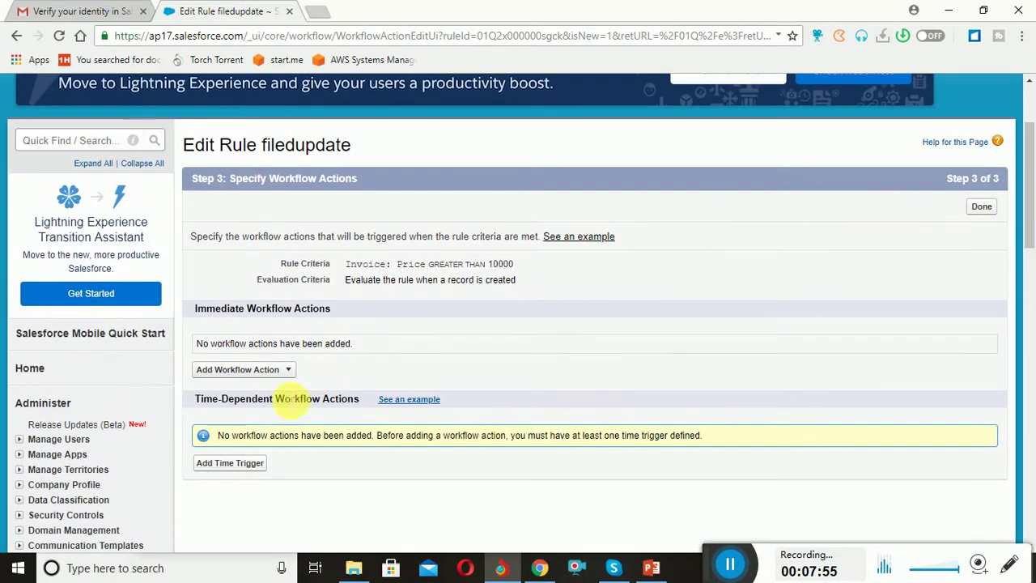
pyautogui.click(285, 371)
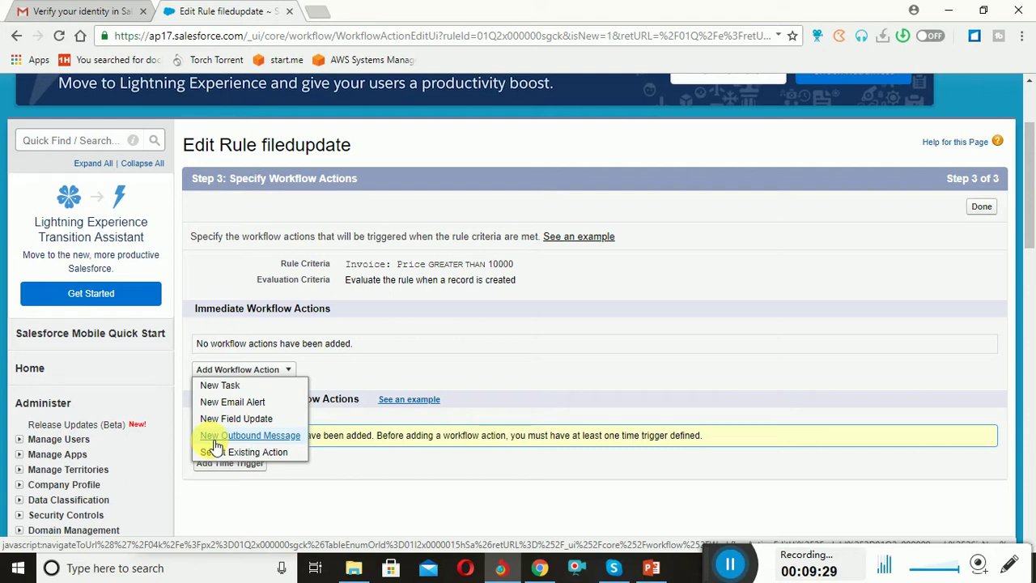
pyautogui.click(296, 497)
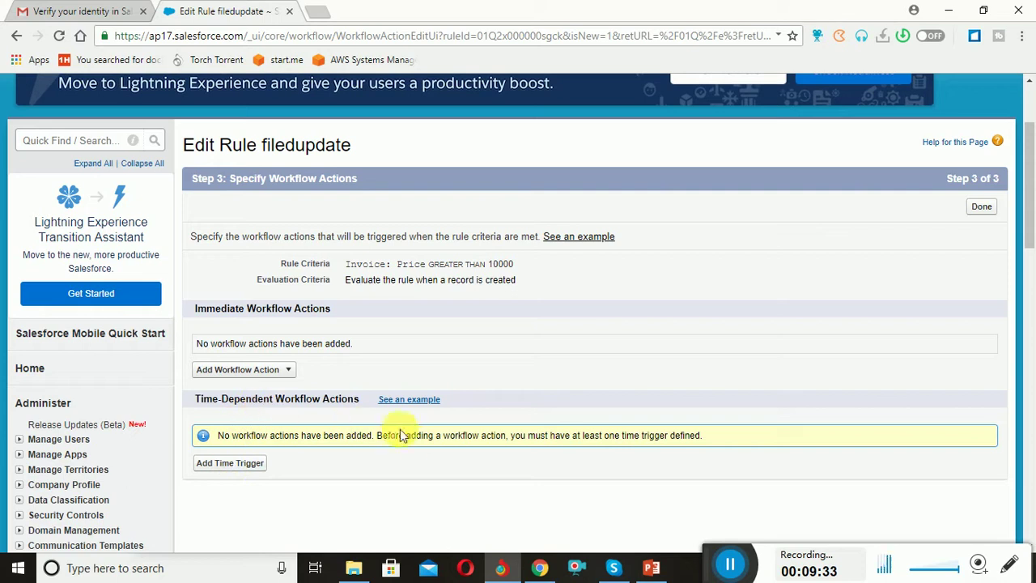
pyautogui.click(231, 464)
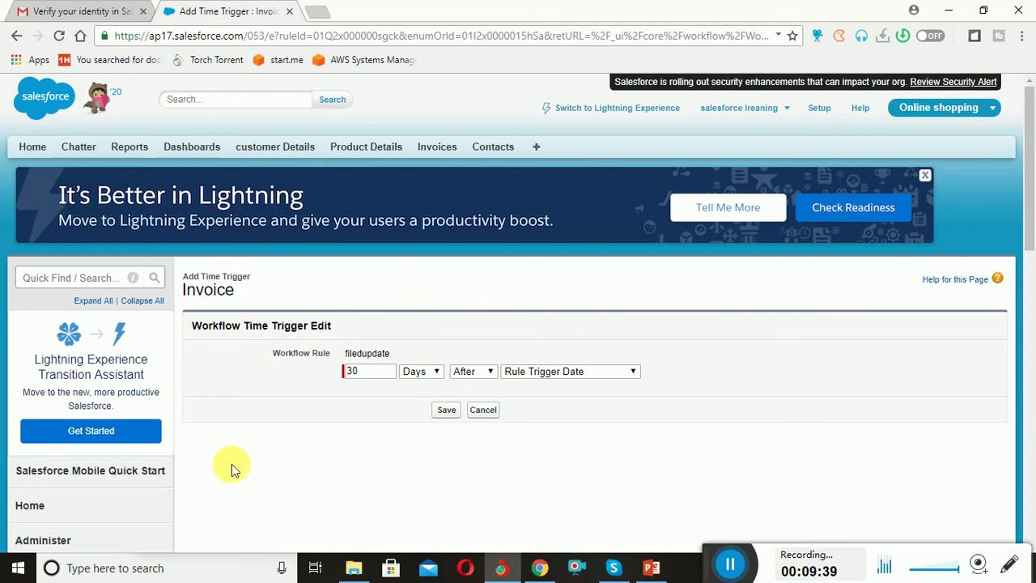
pyautogui.click(389, 371)
pyautogui.press('BackSpace')
pyautogui.press('BackSpace')
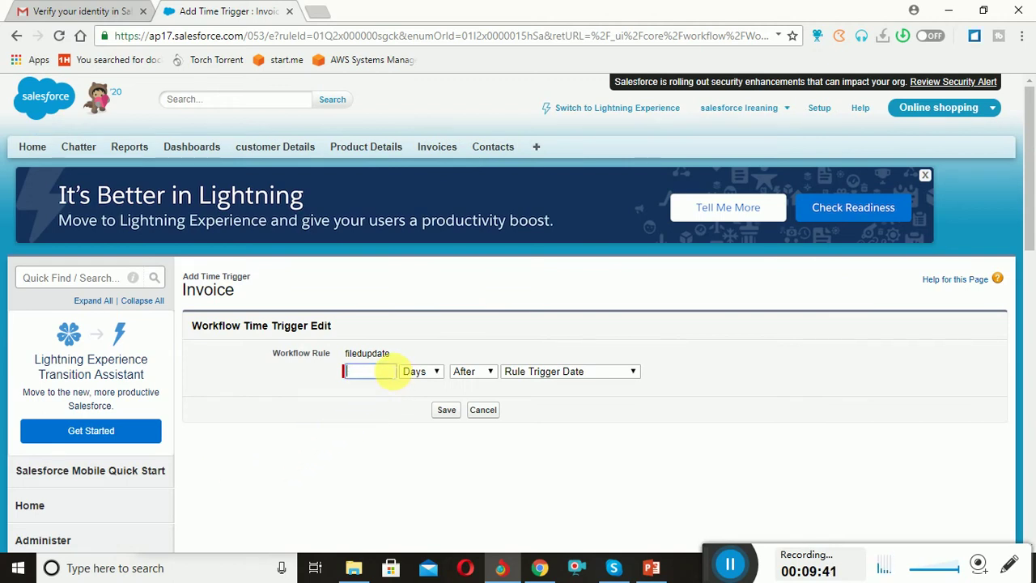
pyautogui.write('2')
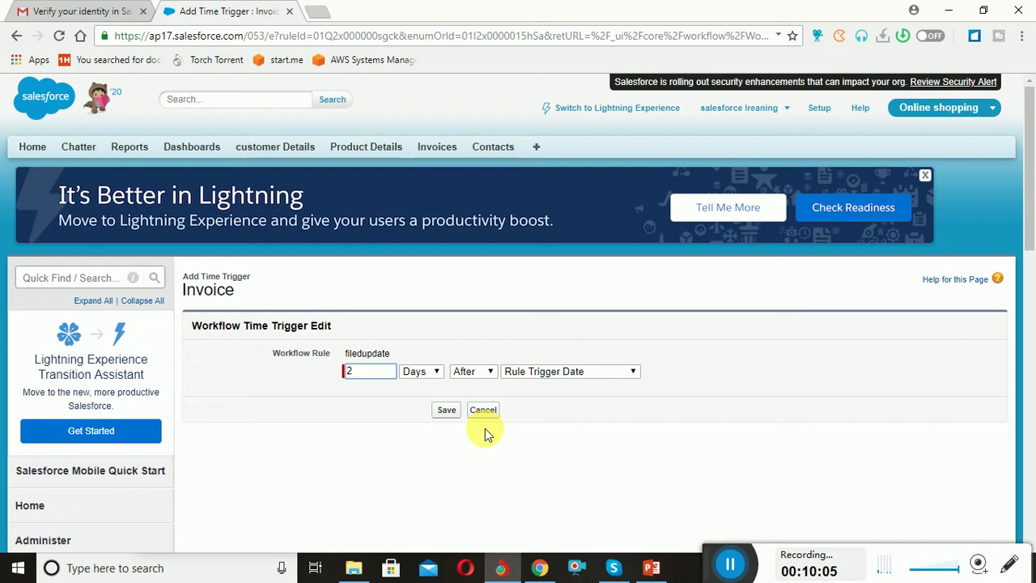
pyautogui.click(483, 374)
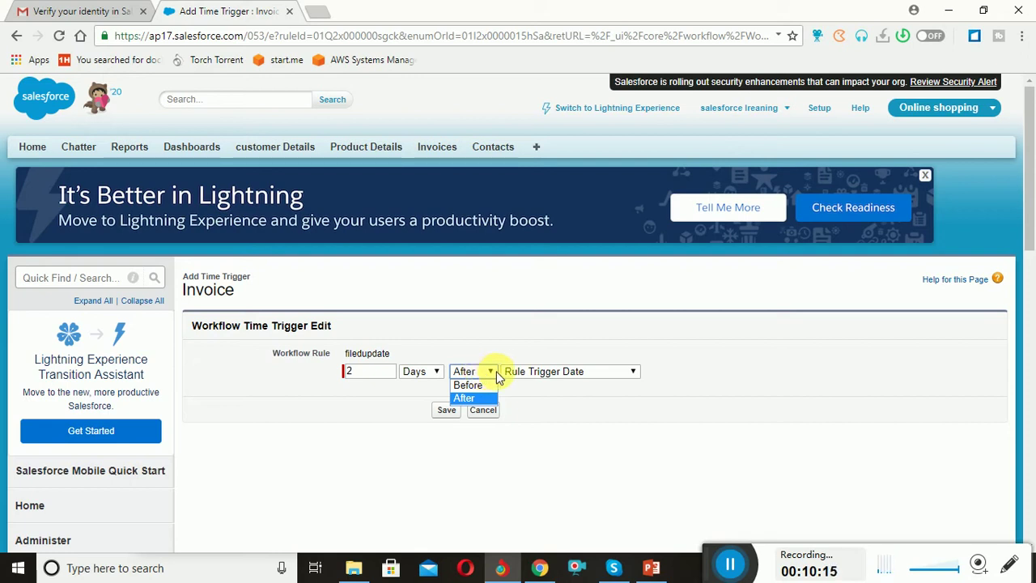
pyautogui.click(481, 413)
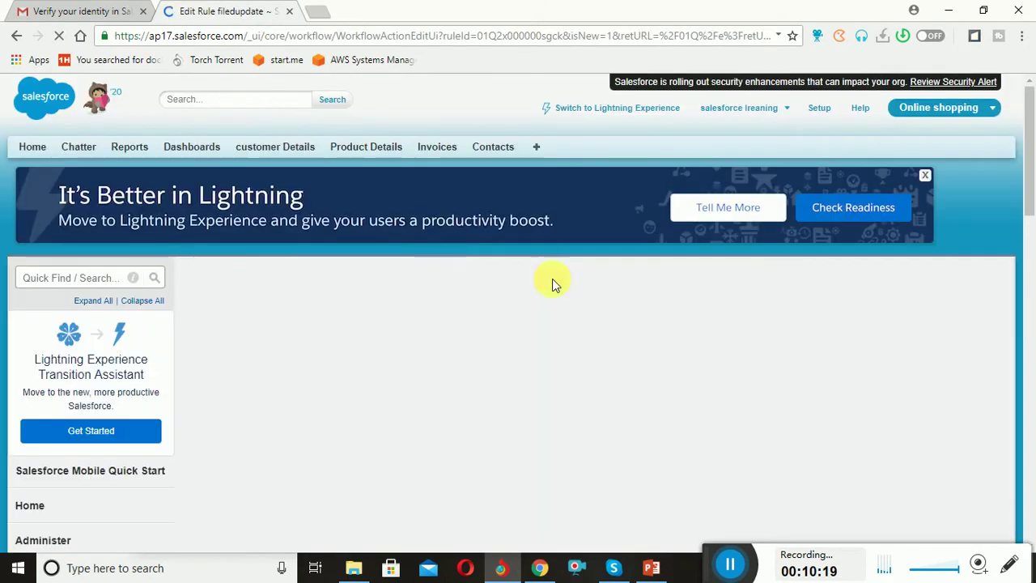
# Start a new email alert as an immediate workflow action, with the description and unique name "abcde"
pyautogui.click(264, 508)
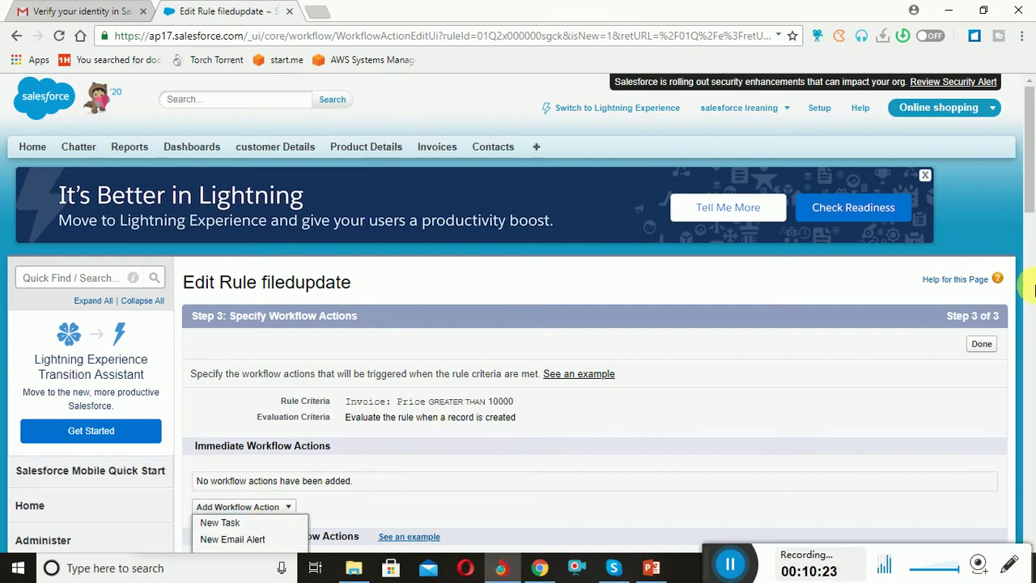
pyautogui.moveTo(1028, 185); pyautogui.dragTo(1028, 223)
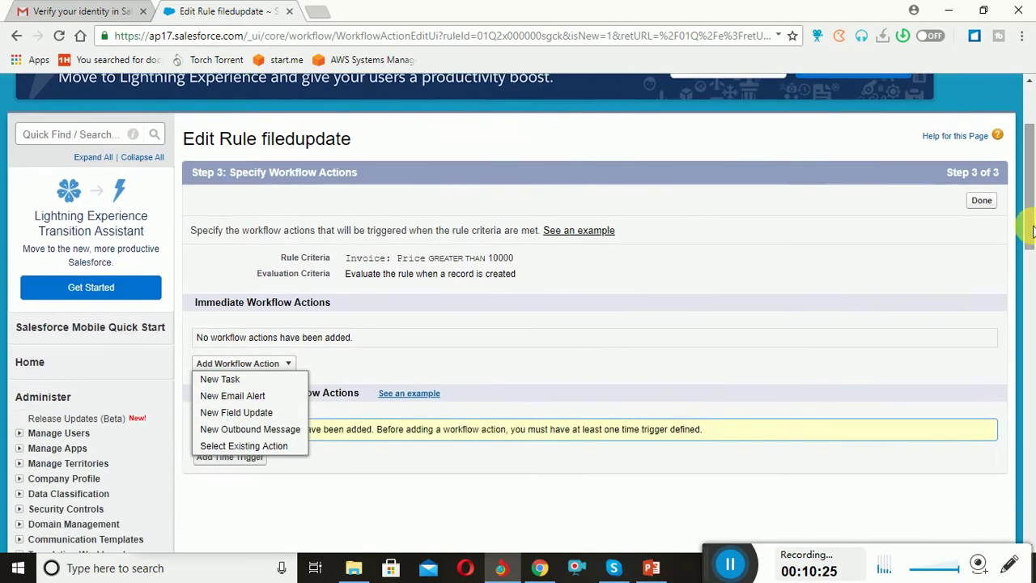
pyautogui.click(243, 396)
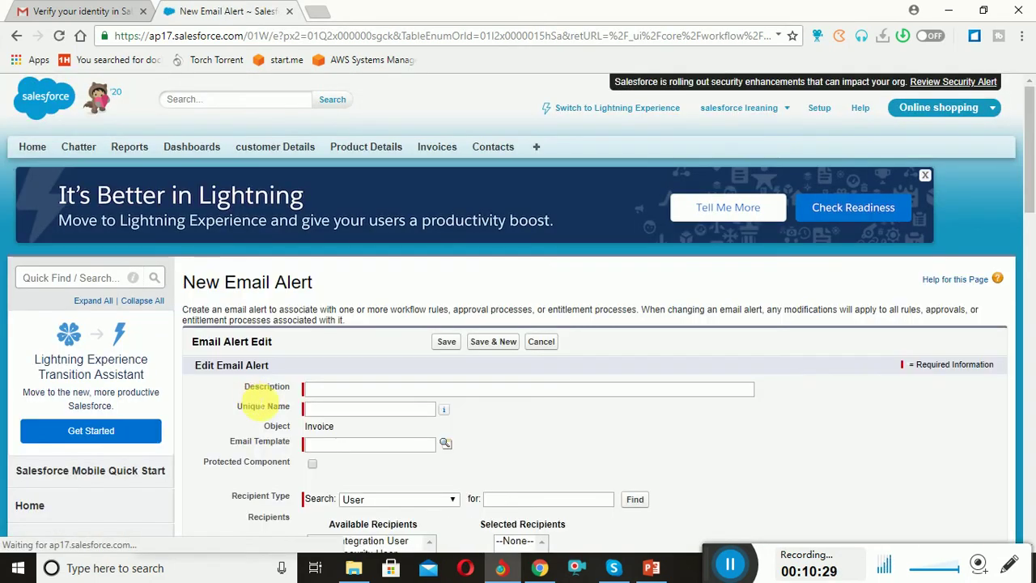
pyautogui.click(363, 392)
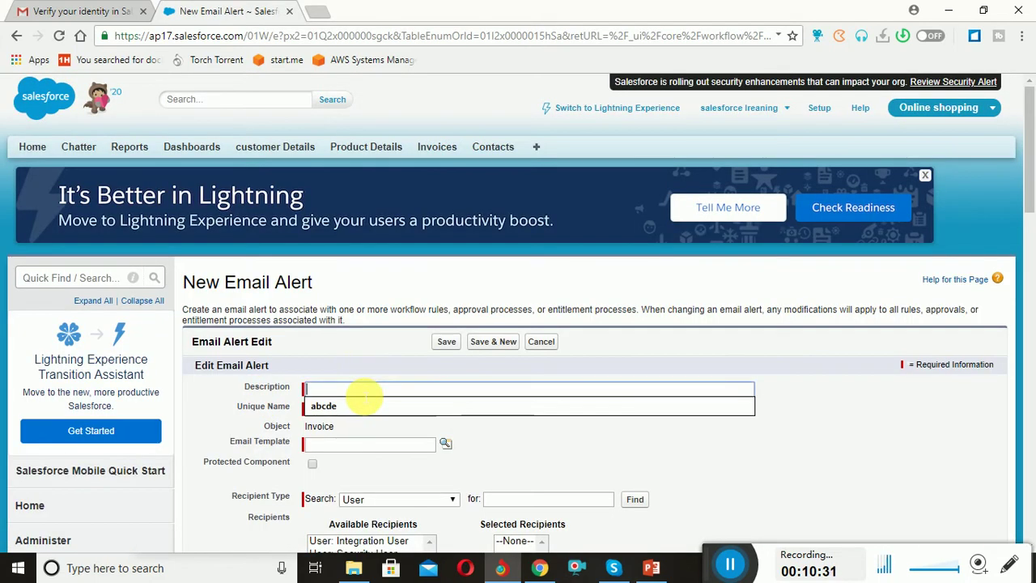
pyautogui.write('abcde')
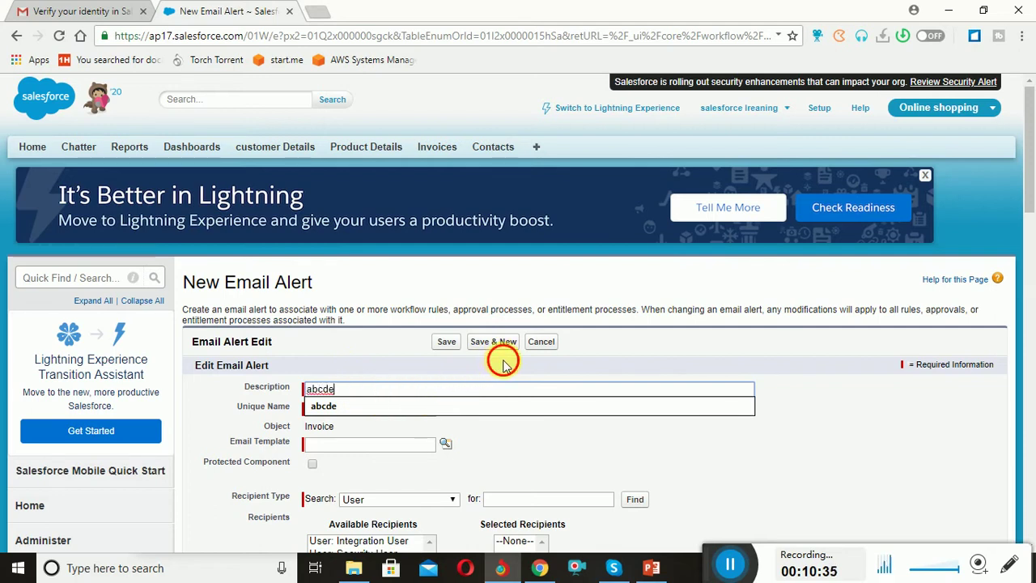
pyautogui.click(411, 379)
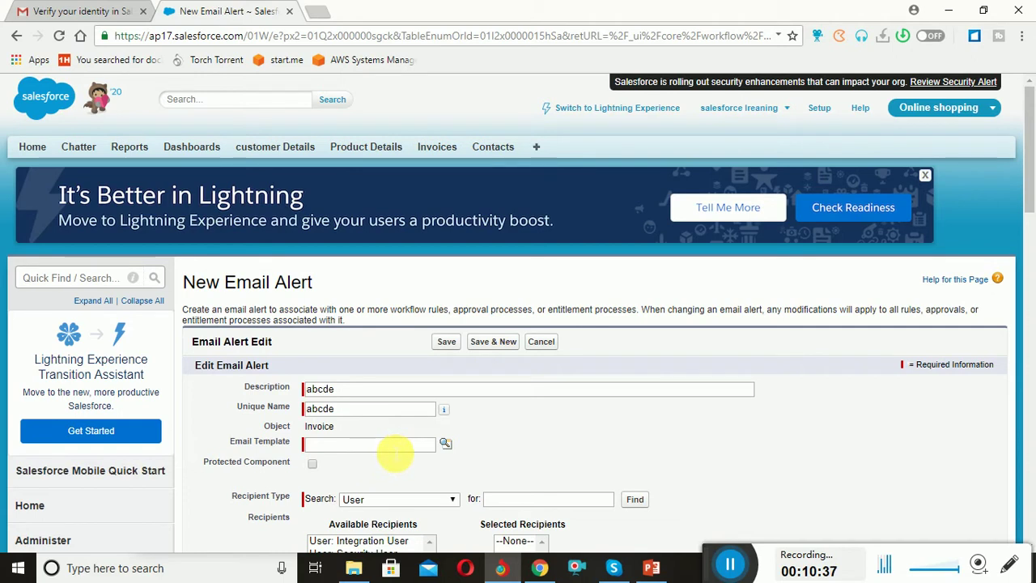
# Look up and choose "Marketing: Product Inquiry Response" as the alert's email template
pyautogui.click(446, 452)
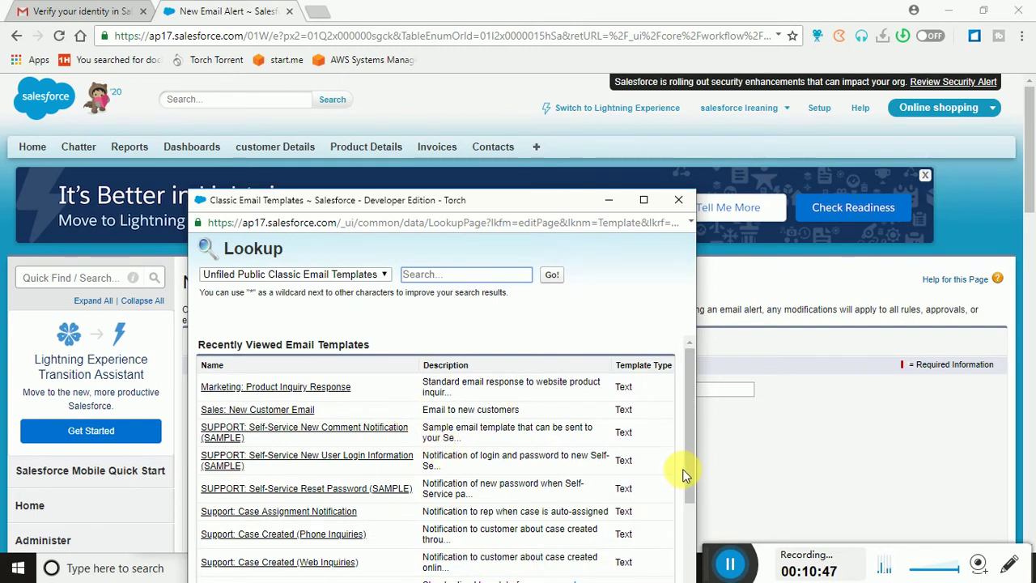
pyautogui.moveTo(688, 475); pyautogui.dragTo(669, 434)
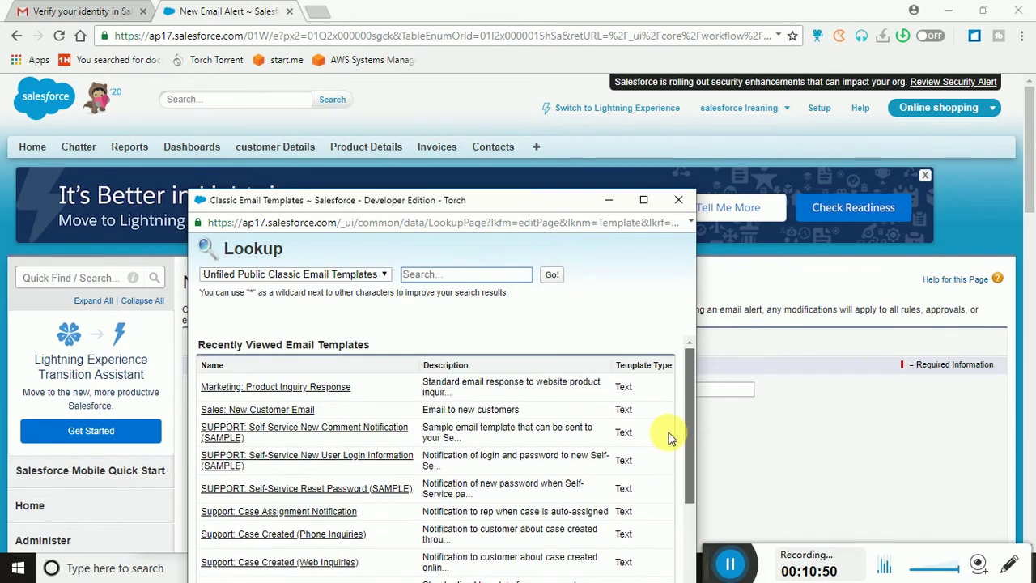
pyautogui.click(372, 274)
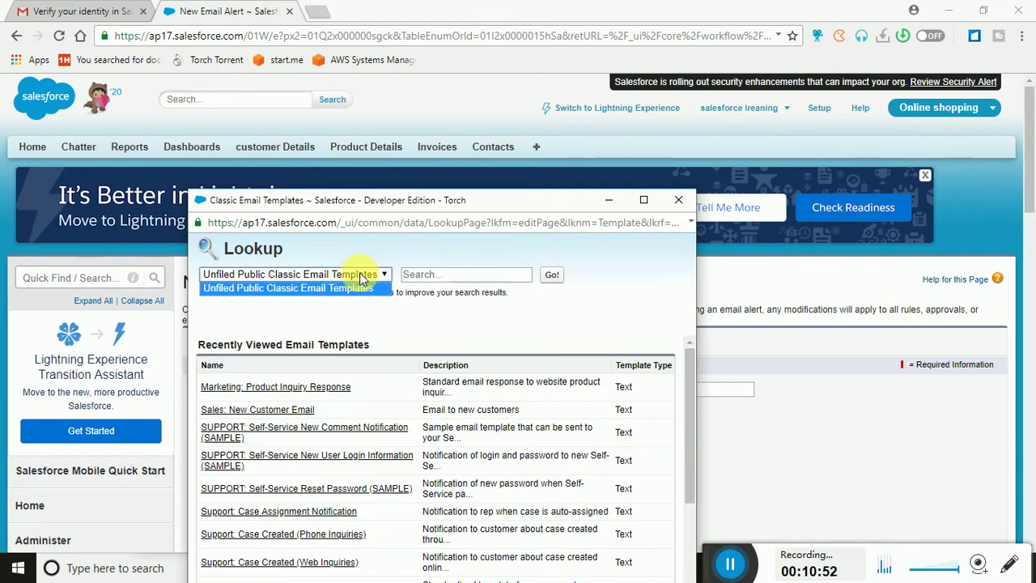
pyautogui.click(306, 388)
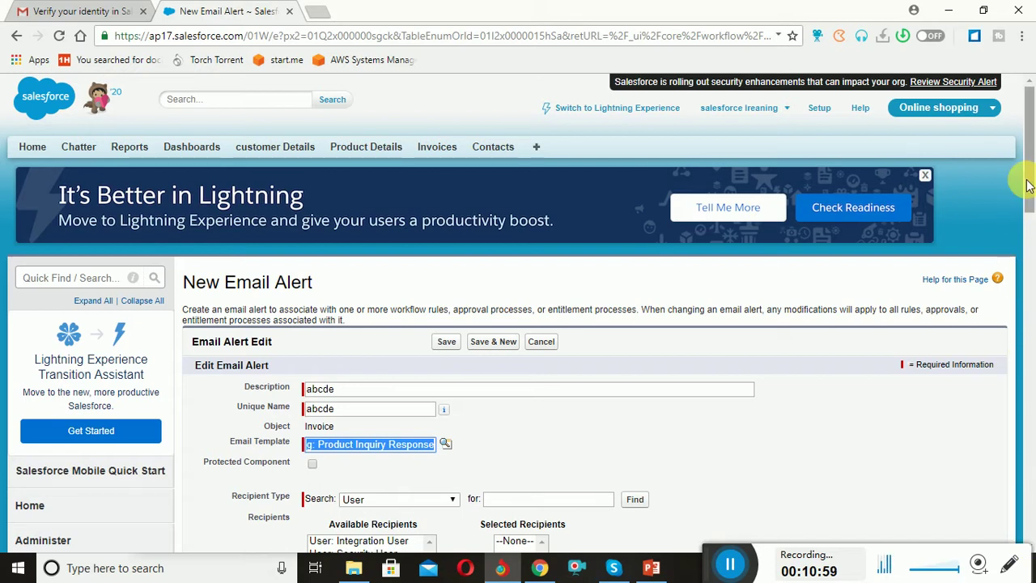
# Add the signed-in Salesforce user to the email alert's selected recipients
pyautogui.scroll(-2, 1027, 182)
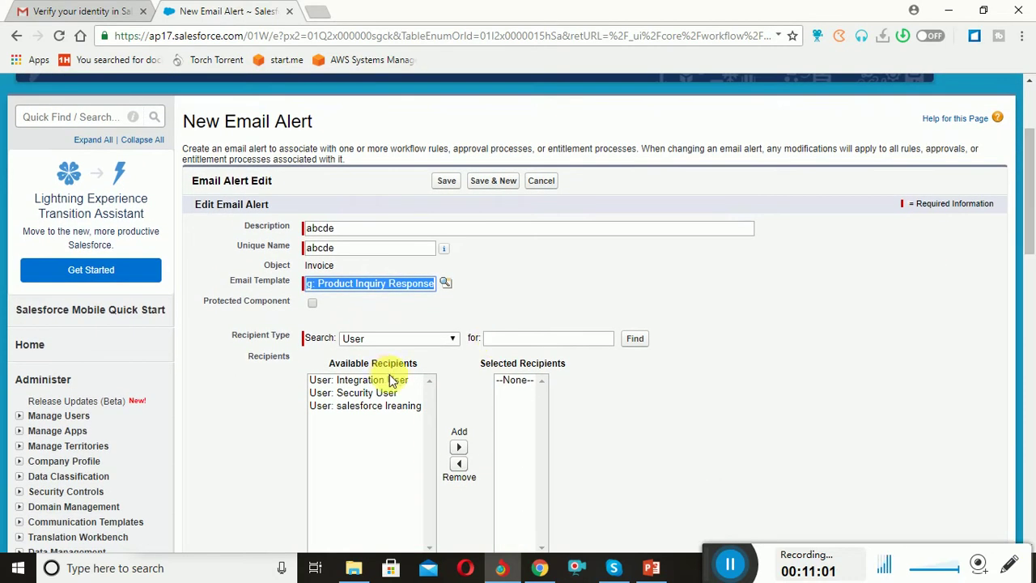
pyautogui.click(370, 407)
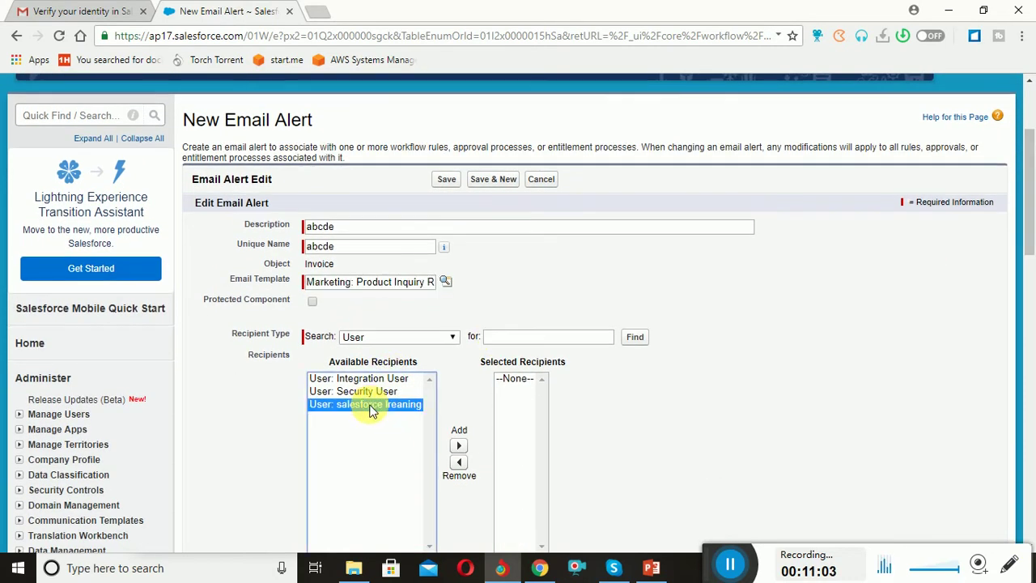
pyautogui.click(457, 447)
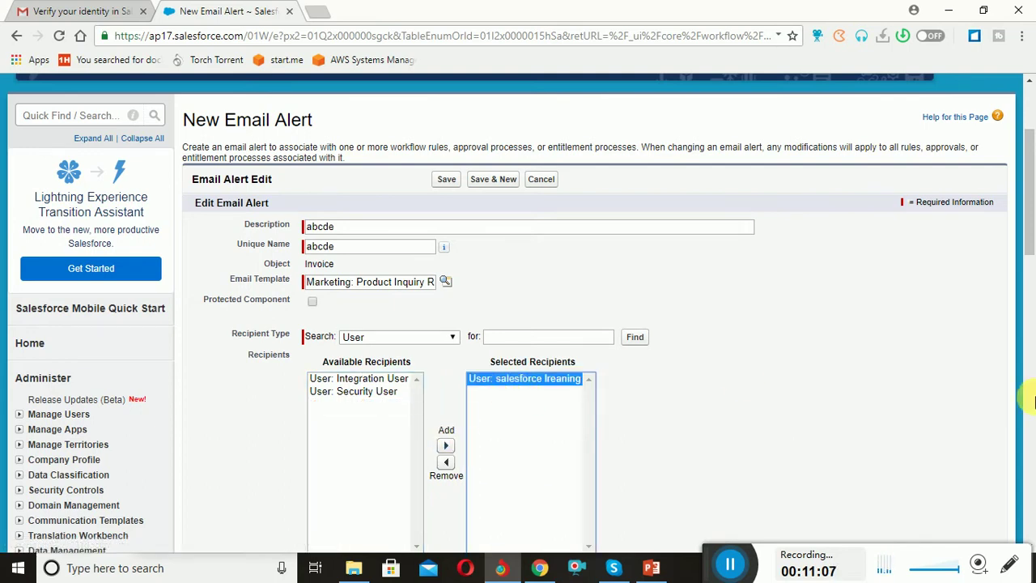
# Switch to Gmail and copy the signed-in account's e-mail address for the alert's additional emails
pyautogui.moveTo(1022, 256); pyautogui.dragTo(1024, 348)
pyautogui.click(505, 208)
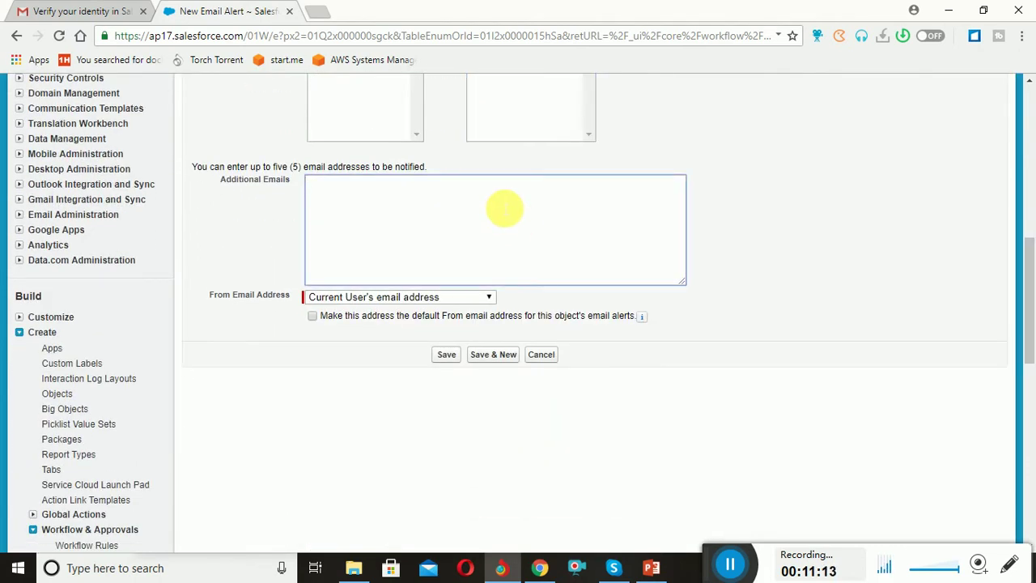
pyautogui.write('a')
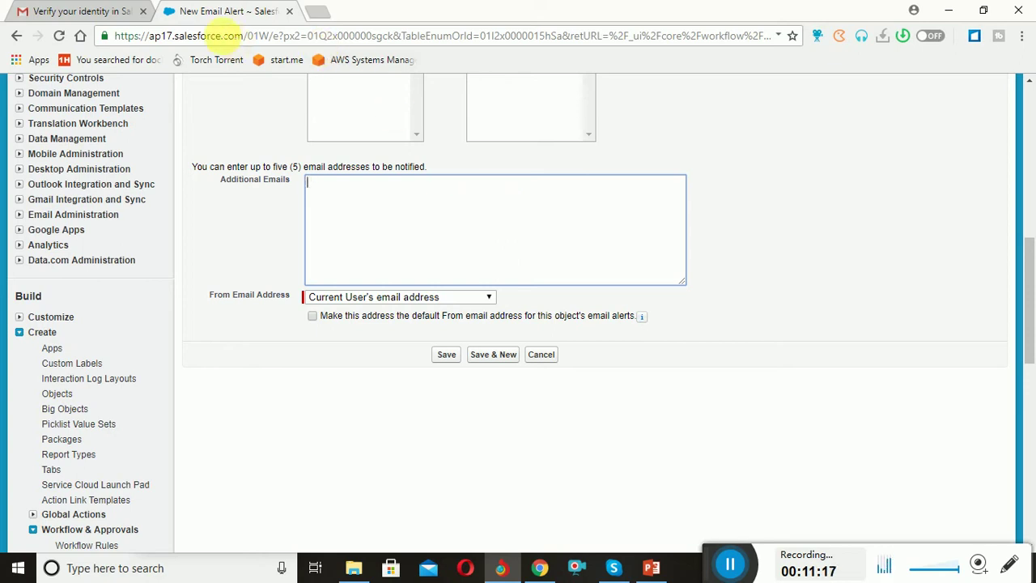
pyautogui.click(57, 10)
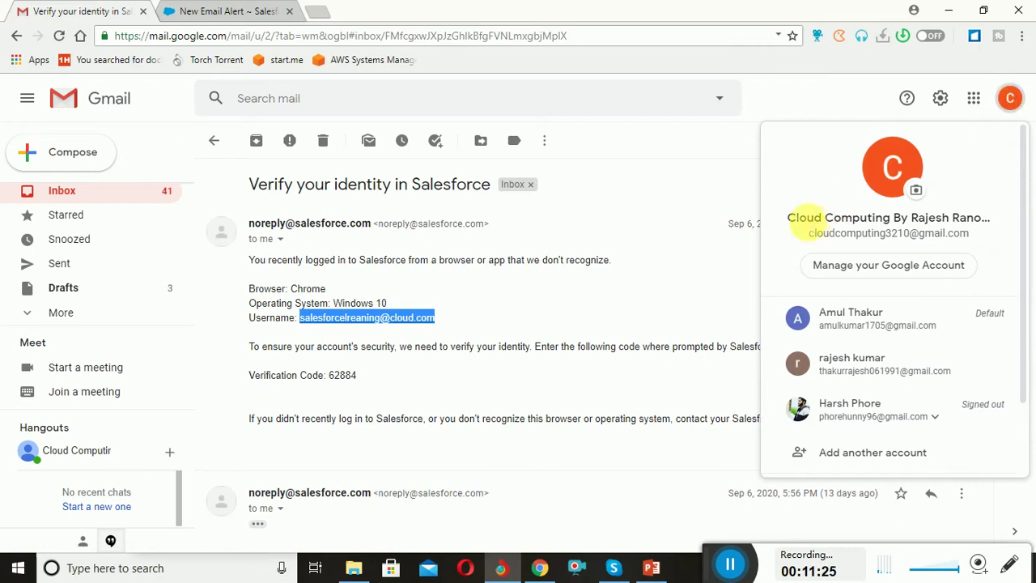
pyautogui.moveTo(810, 233); pyautogui.dragTo(967, 241)
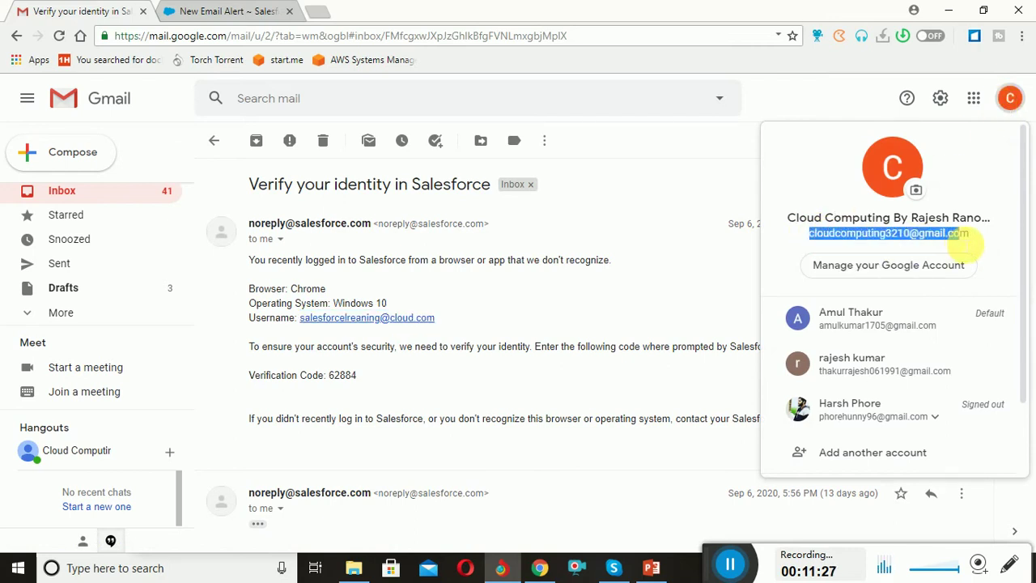
pyautogui.press('Escape')
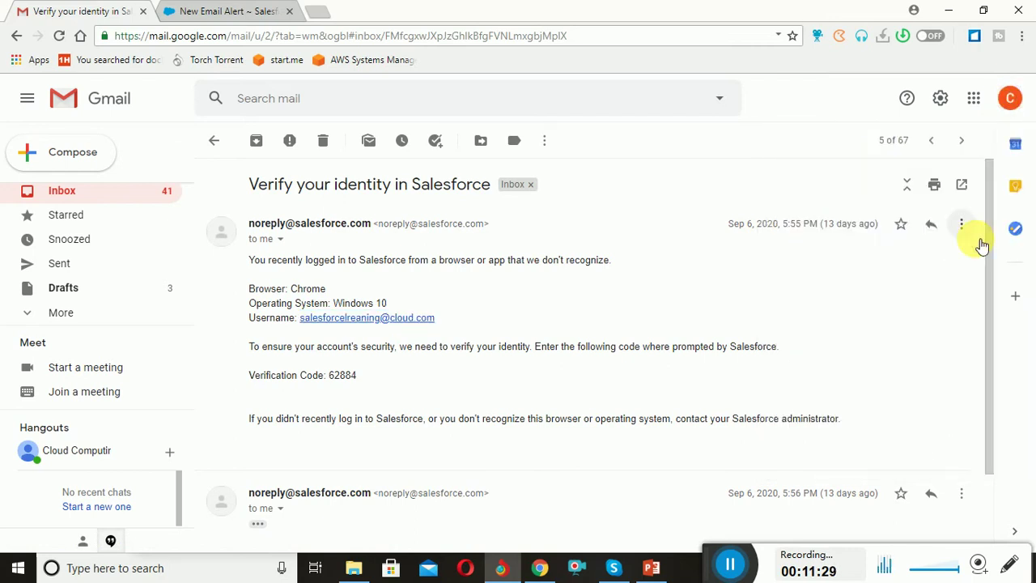
pyautogui.click(1009, 98)
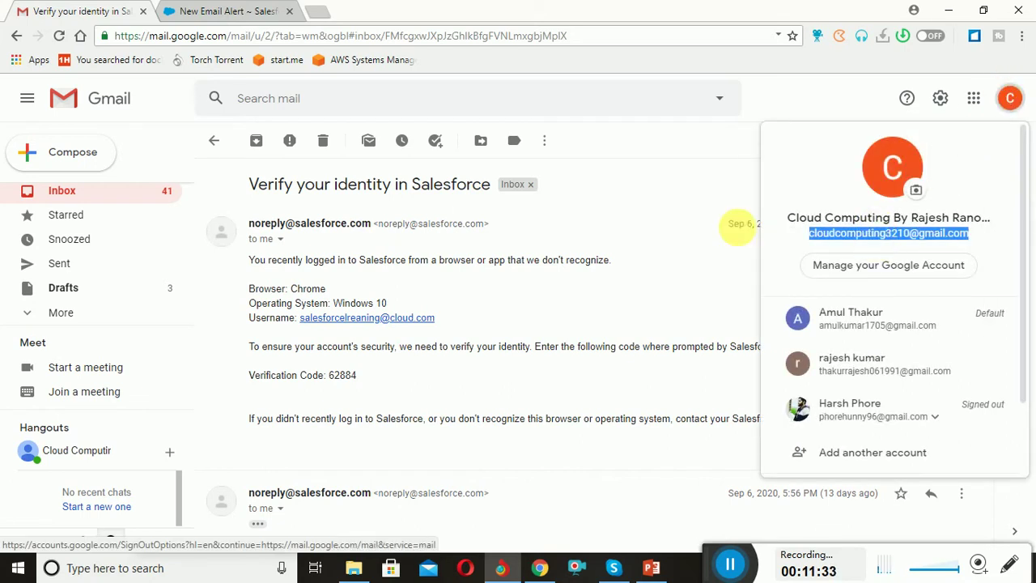
# Return to the Salesforce email alert, paste the copied e-mail address as an additional email, and save the alert
pyautogui.click(217, 16)
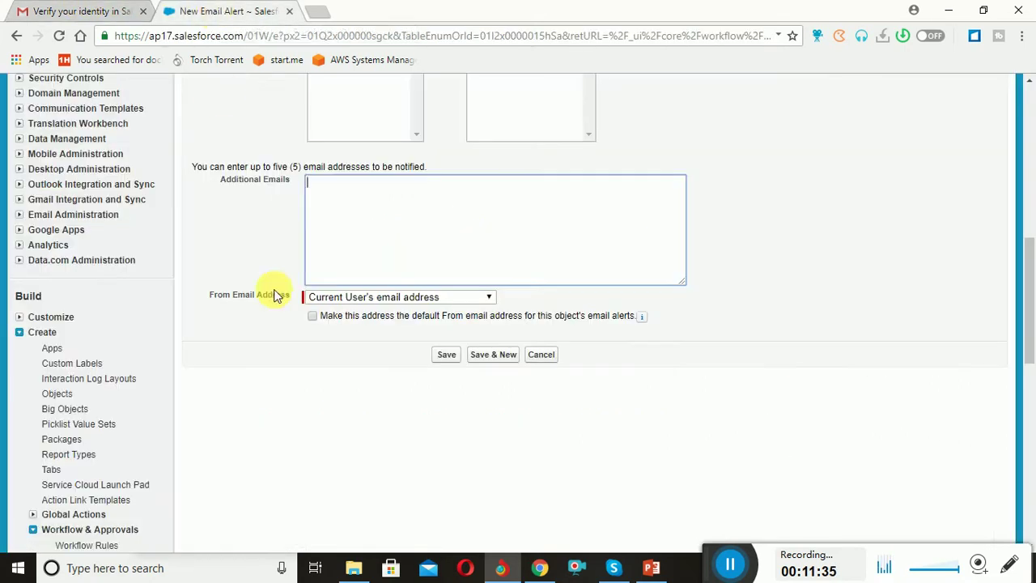
pyautogui.click(382, 189)
pyautogui.hotkey('ctrl', 'v')
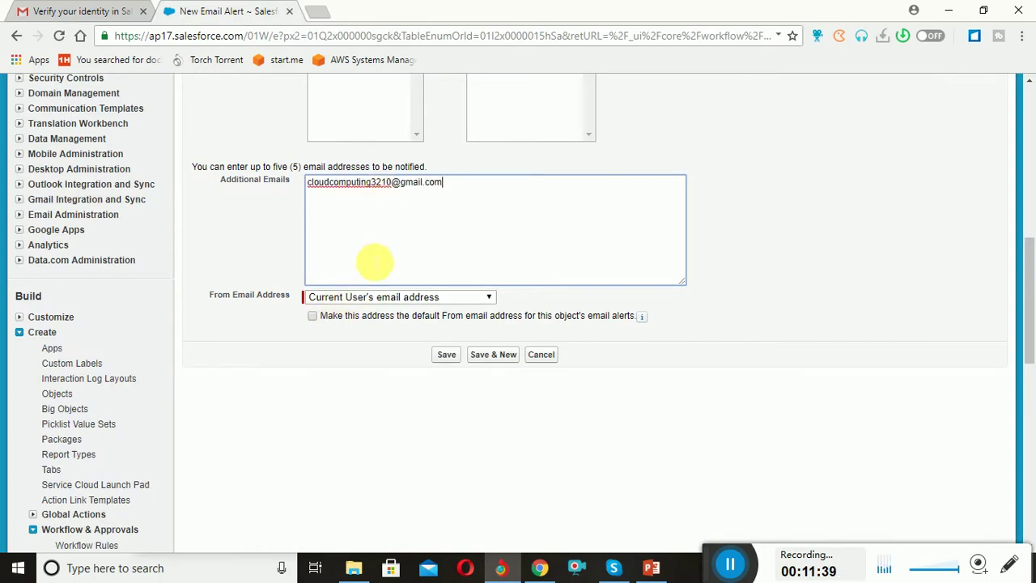
pyautogui.click(448, 356)
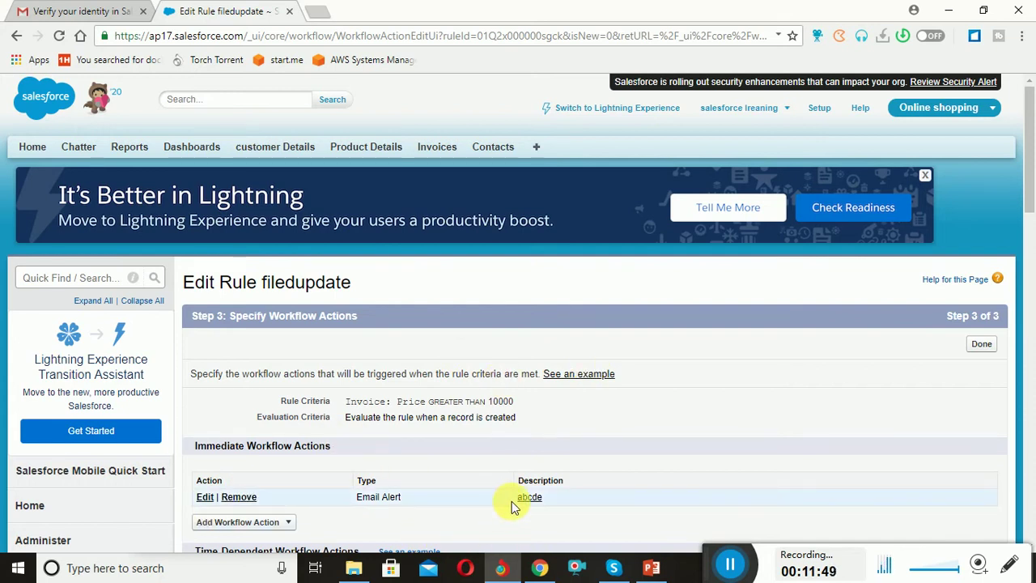
# Finish specifying the workflow actions and activate the "filedupdate" rule
pyautogui.click(991, 351)
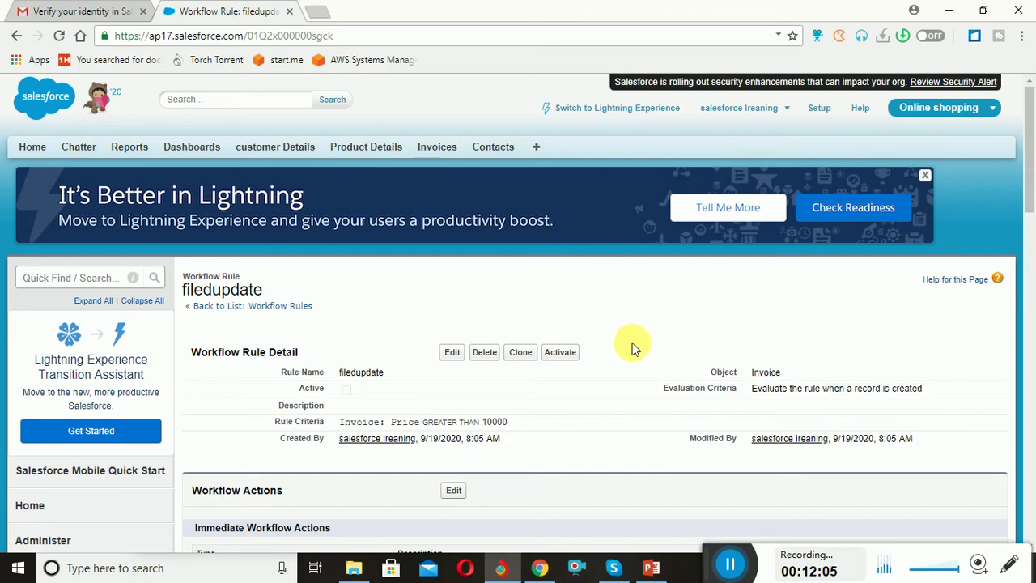
pyautogui.click(564, 356)
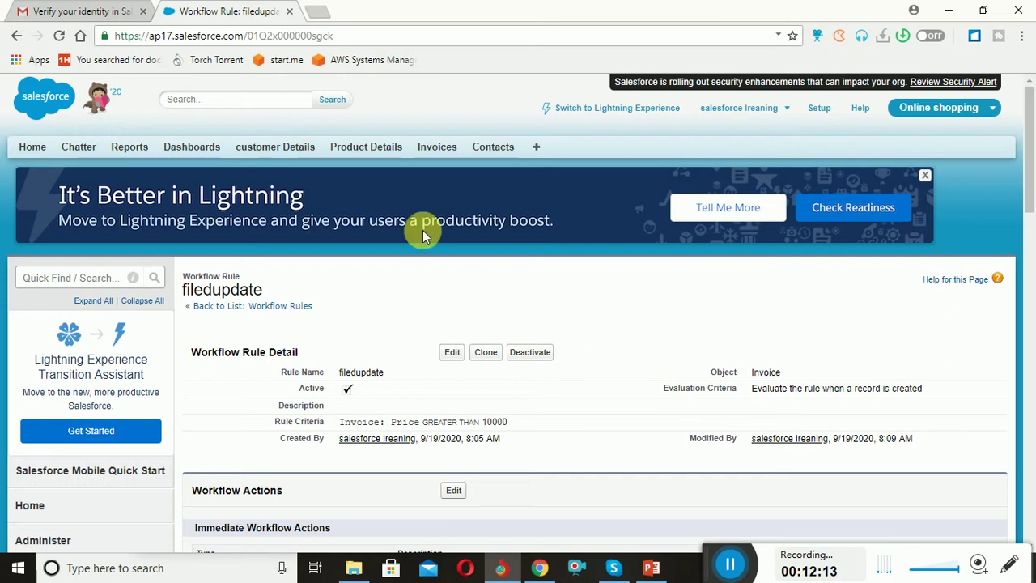
# Start a new invoice and fill in its invoice name and the buyer's full name
pyautogui.click(441, 149)
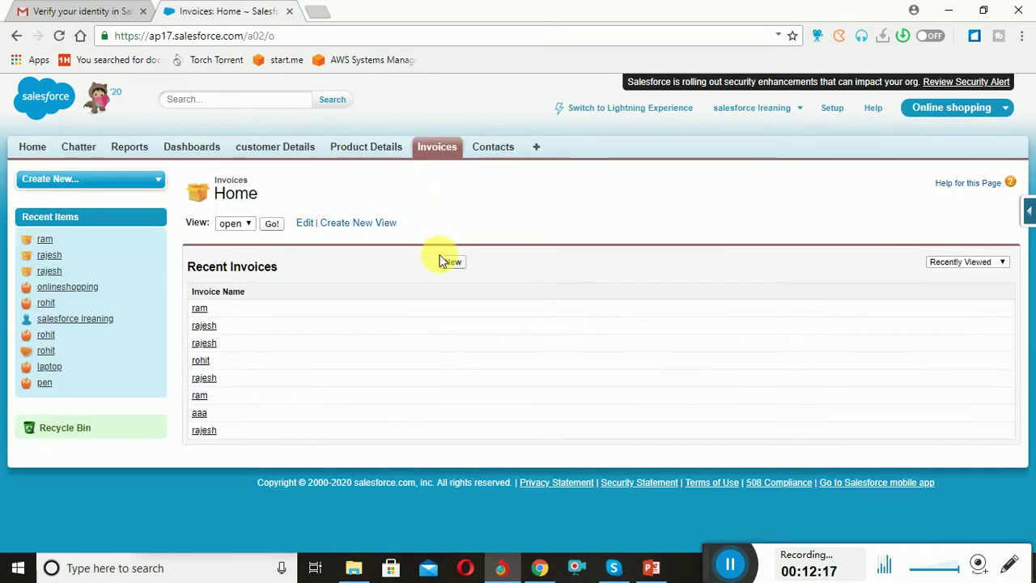
pyautogui.click(452, 264)
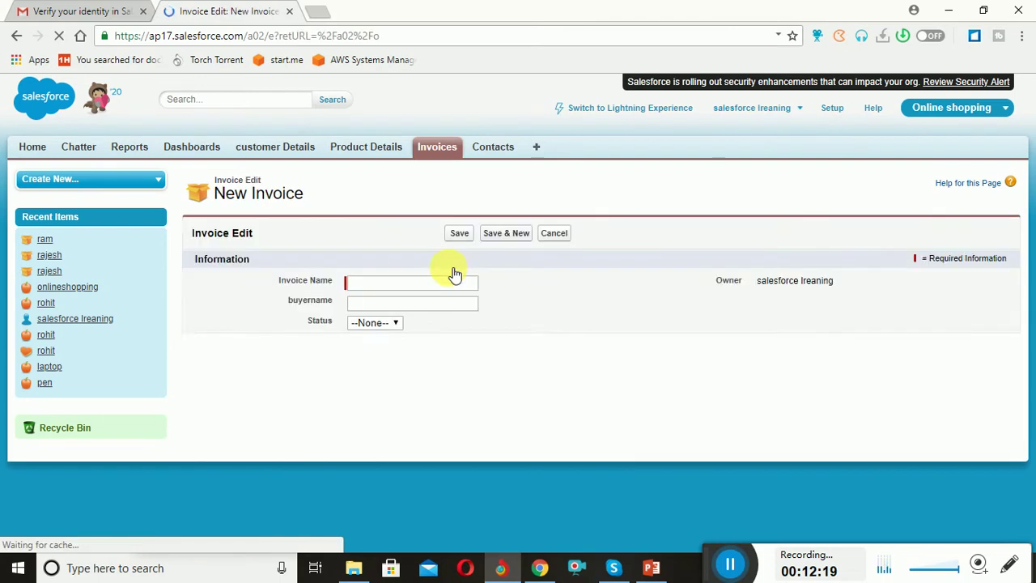
pyautogui.click(437, 283)
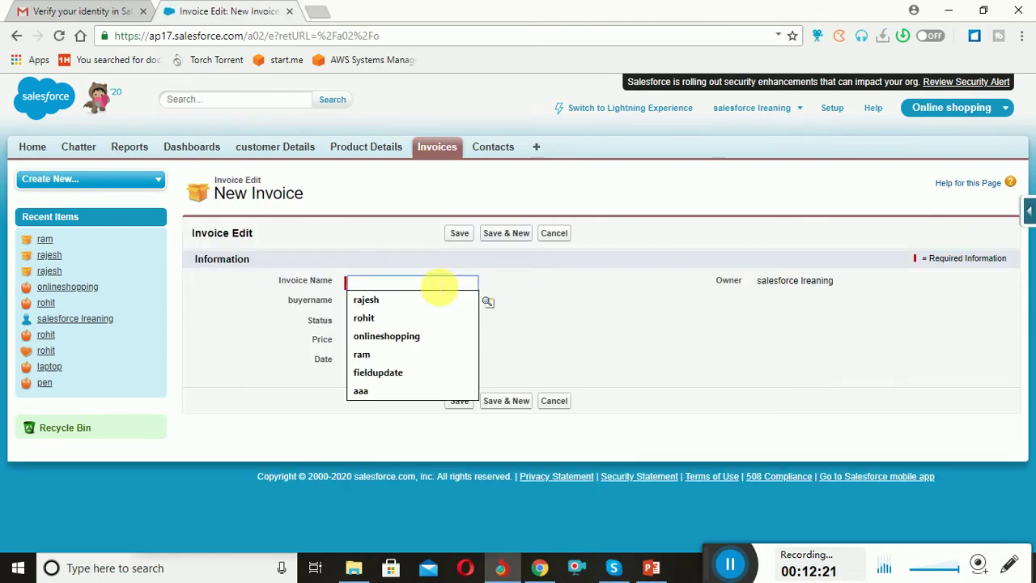
pyautogui.write('rajesh')
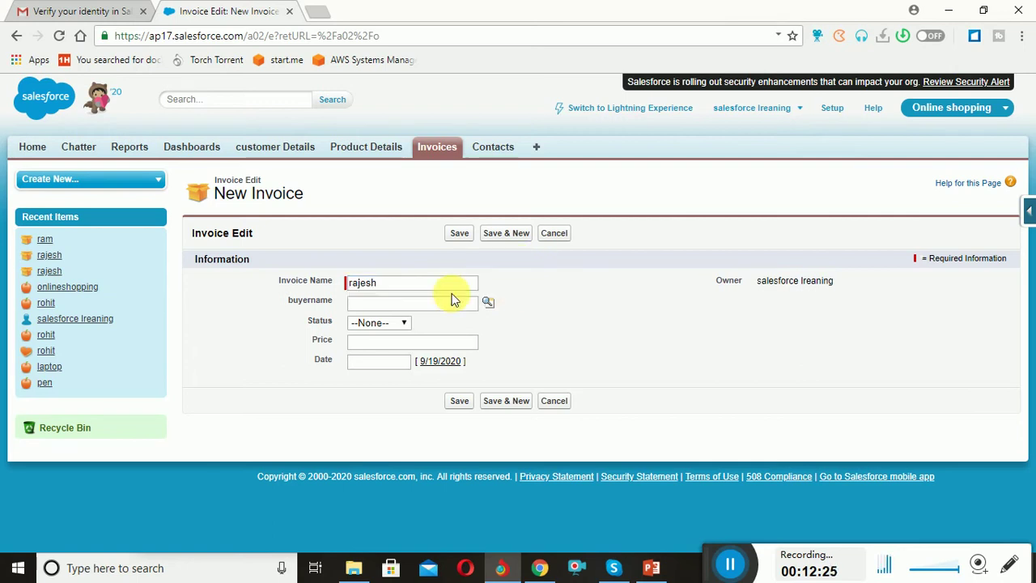
pyautogui.click(421, 304)
pyautogui.click(421, 321)
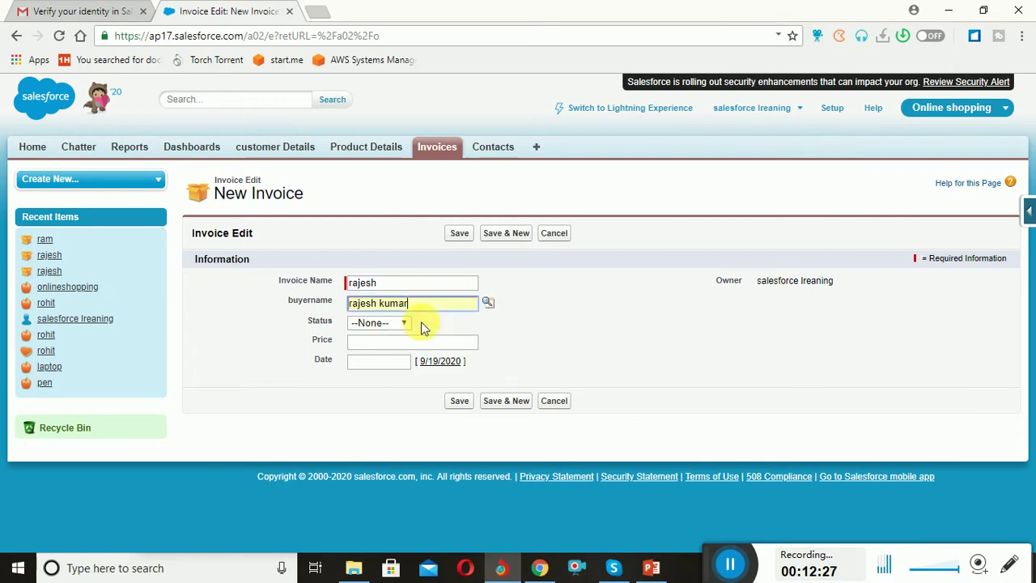
# Set the invoice's status to 1.Open, price to 120000 and date to 9/19/2020, and submit it for saving
pyautogui.click(400, 324)
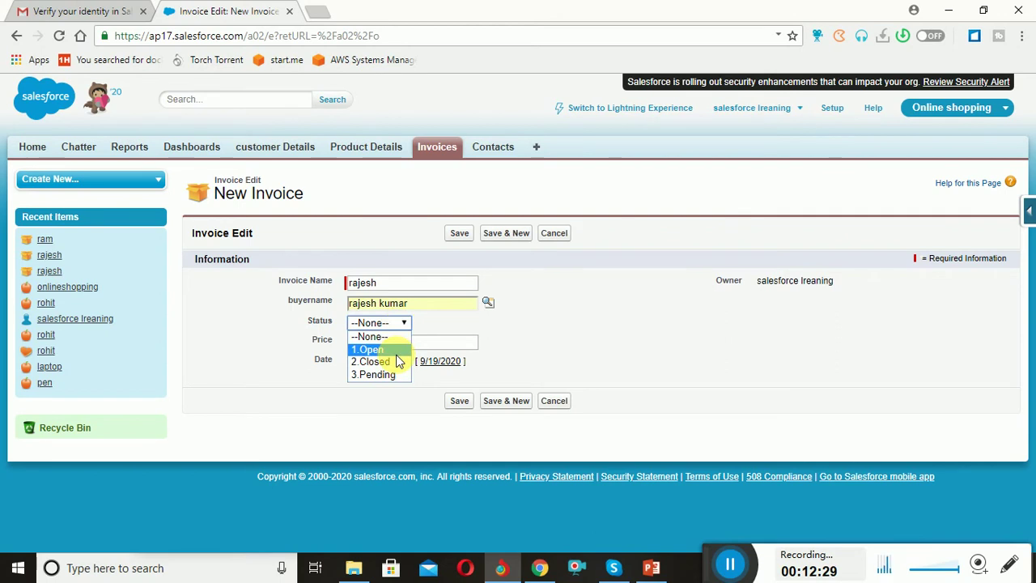
pyautogui.click(395, 350)
pyautogui.click(395, 342)
pyautogui.write('12')
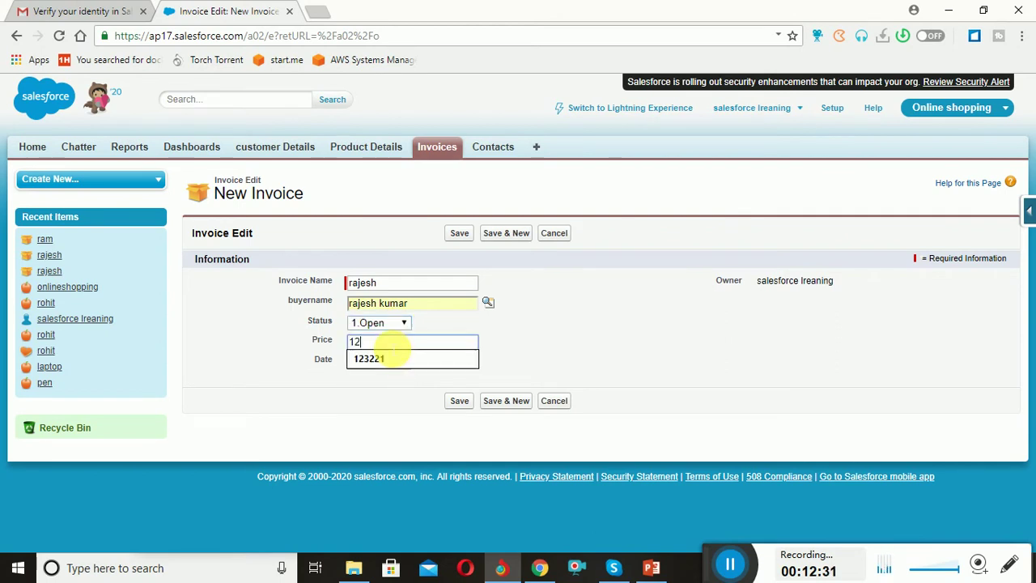
pyautogui.write('0000')
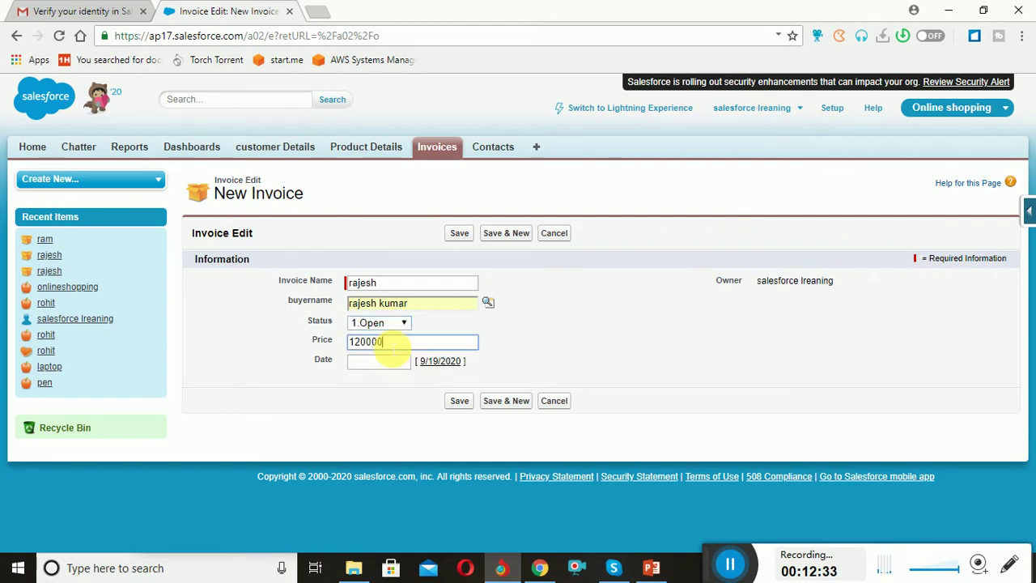
pyautogui.click(440, 363)
pyautogui.click(469, 406)
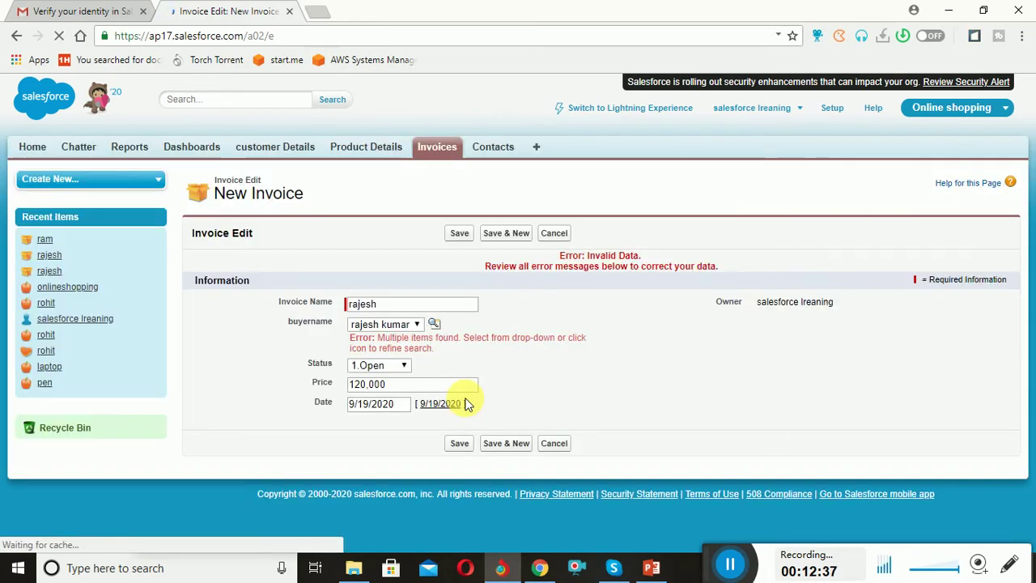
# Look up the buyer, choose the second matching record, and save the invoice
pyautogui.click(433, 325)
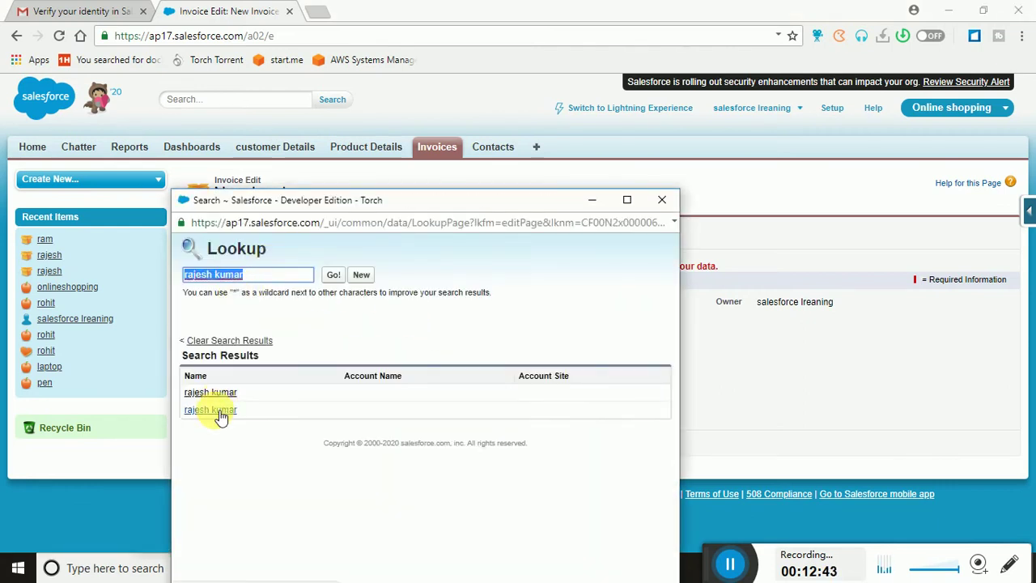
pyautogui.click(217, 410)
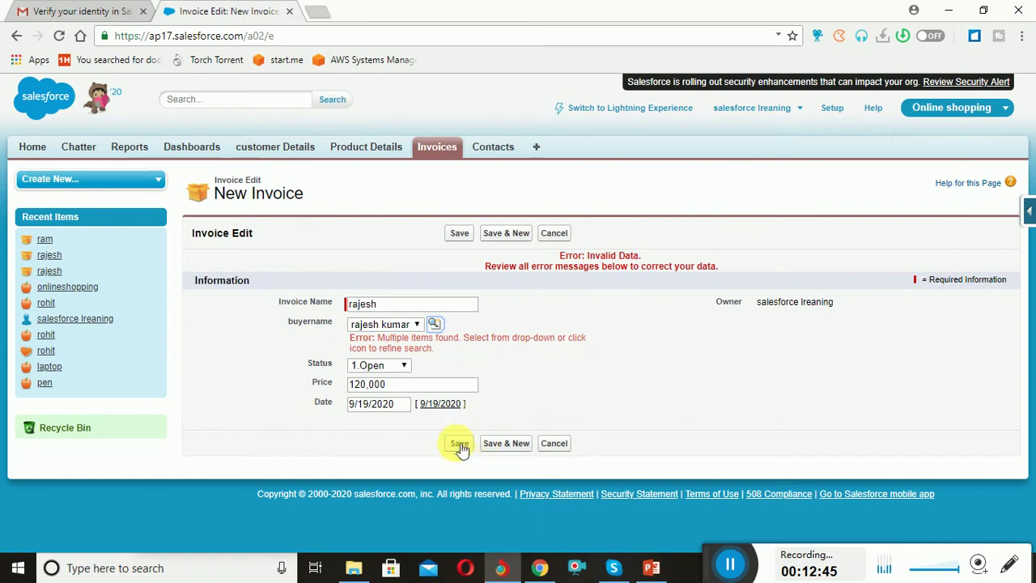
pyautogui.click(460, 446)
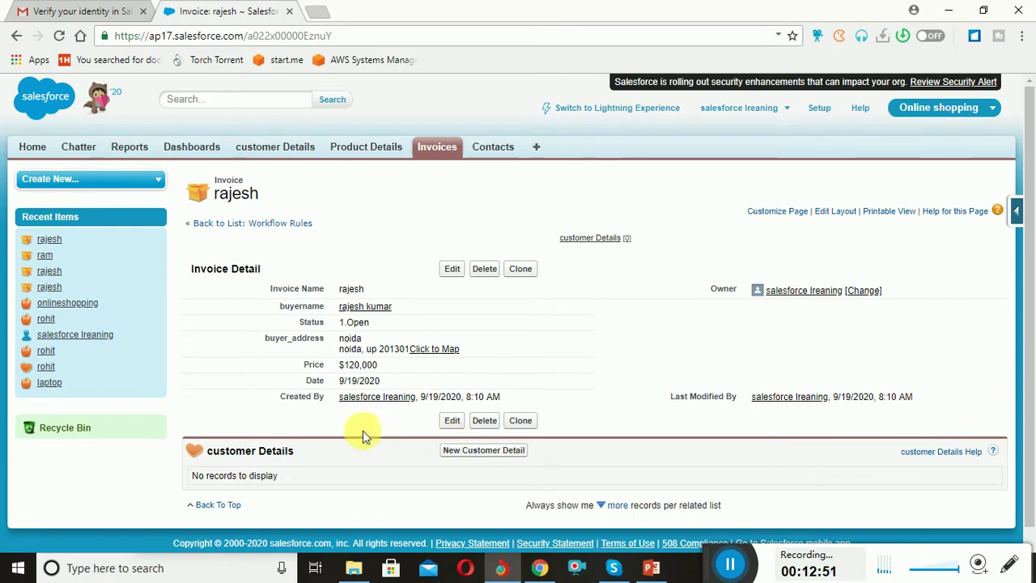
# Switch to Gmail, refresh the inbox, and read the "GenWatt: Thanks for your inquiry" alert email
pyautogui.click(81, 11)
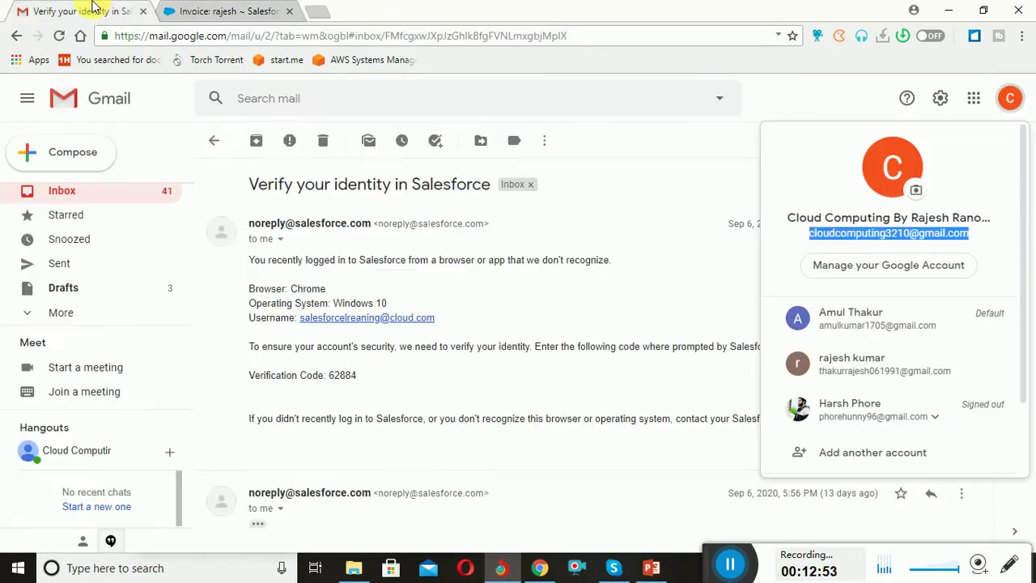
pyautogui.click(89, 191)
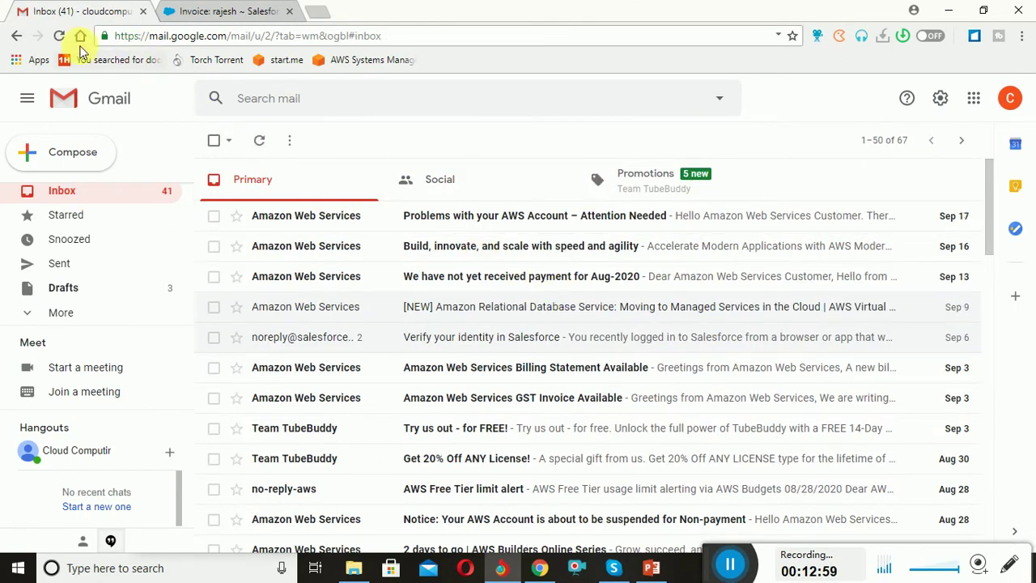
pyautogui.click(55, 37)
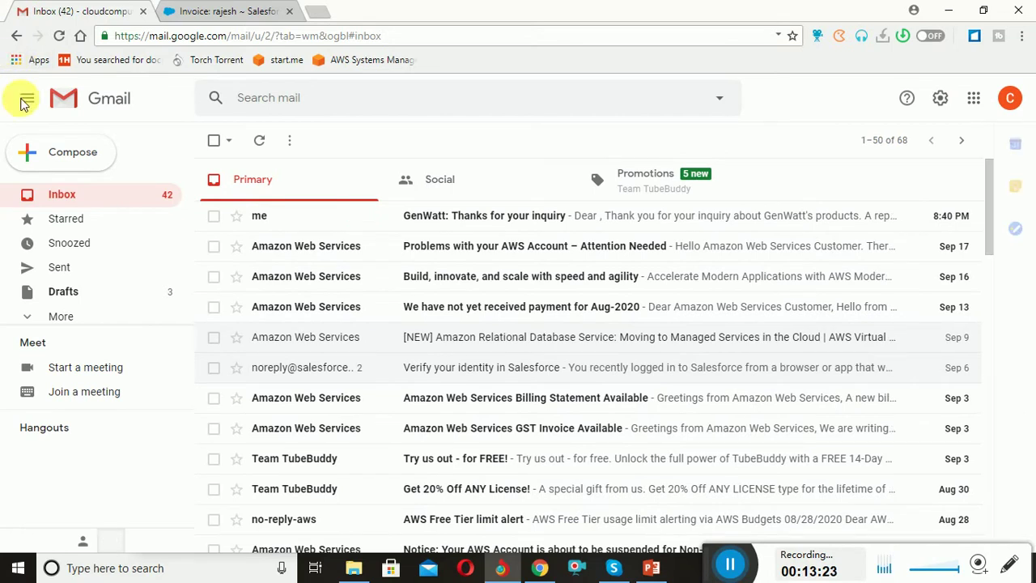
pyautogui.click(503, 217)
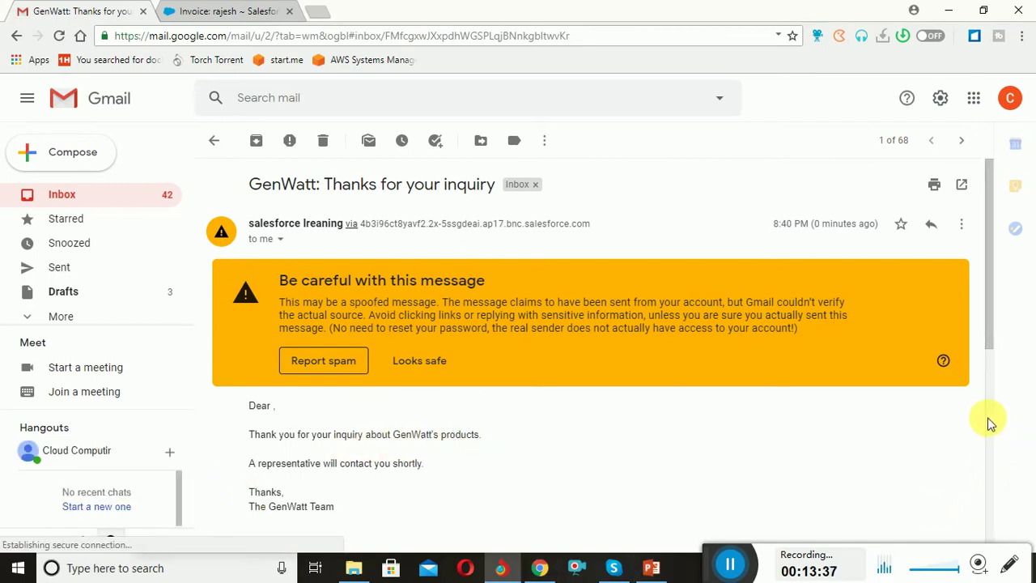
pyautogui.scroll(-4, 988, 418)
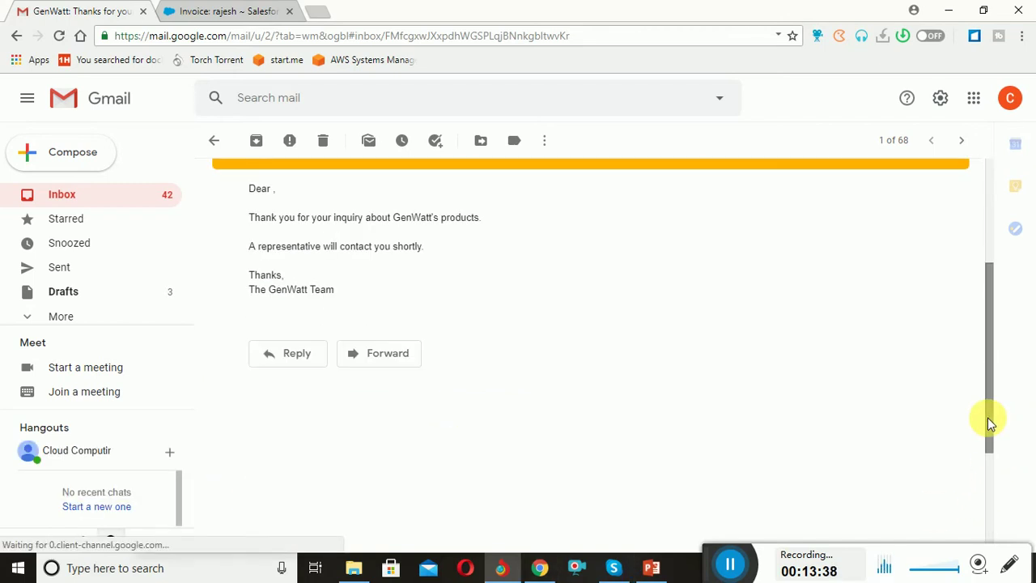
pyautogui.click(987, 269)
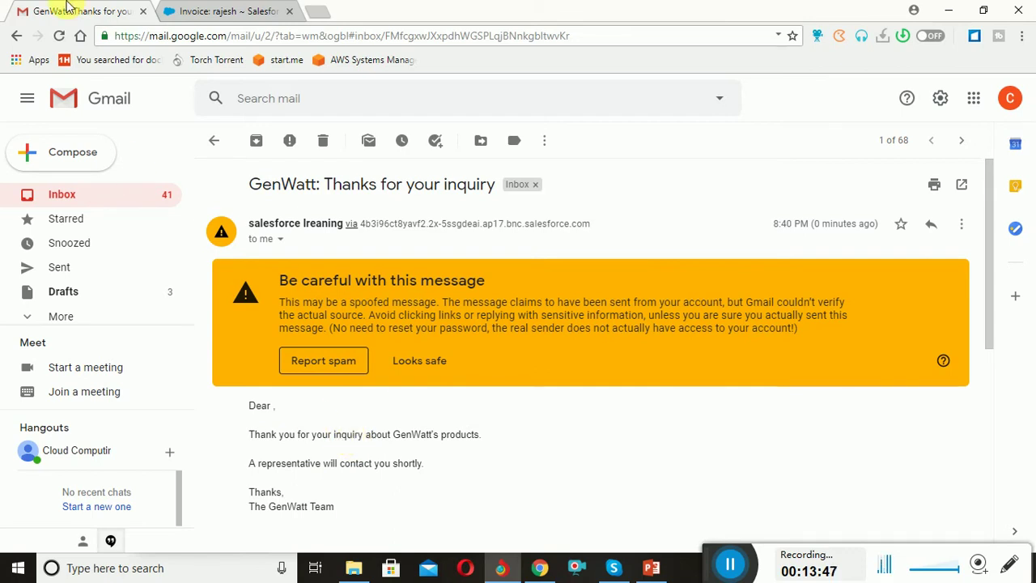
# Return to Salesforce and open the All Workflow Rules list from the setup area's Workflow & Approvals section
pyautogui.click(225, 13)
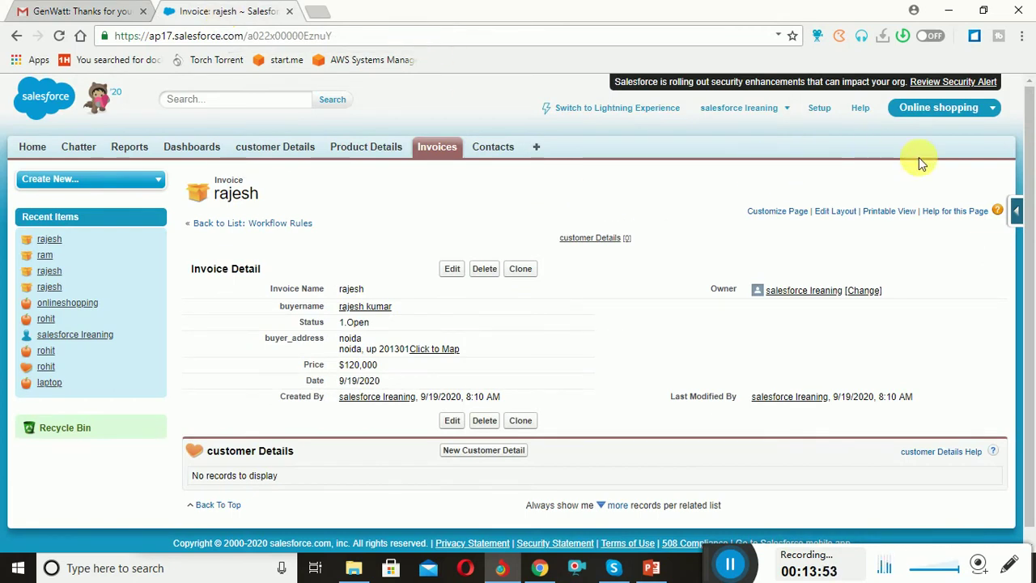
pyautogui.click(1007, 212)
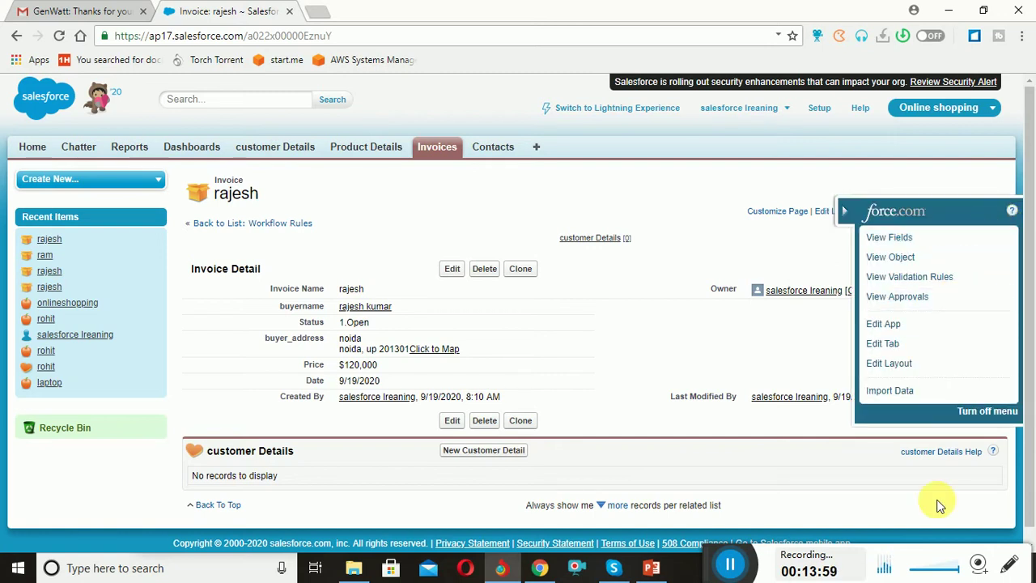
pyautogui.click(819, 108)
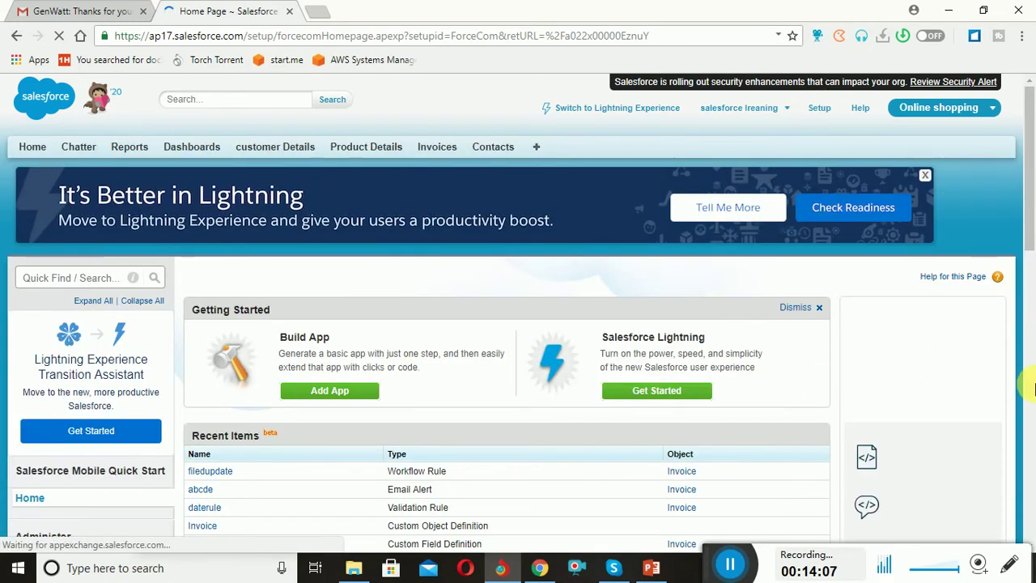
pyautogui.click(1032, 387)
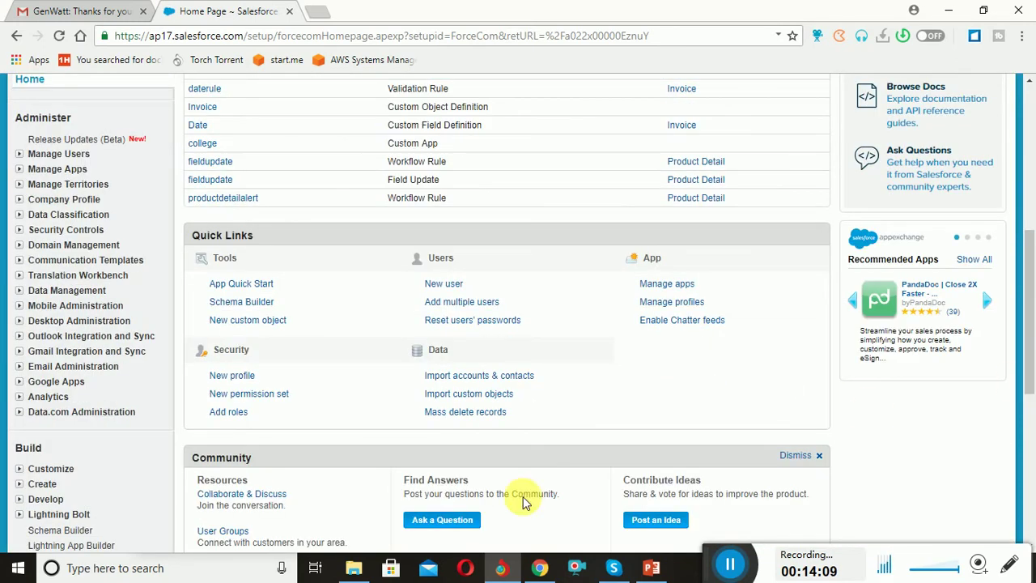
pyautogui.click(18, 483)
pyautogui.click(1024, 423)
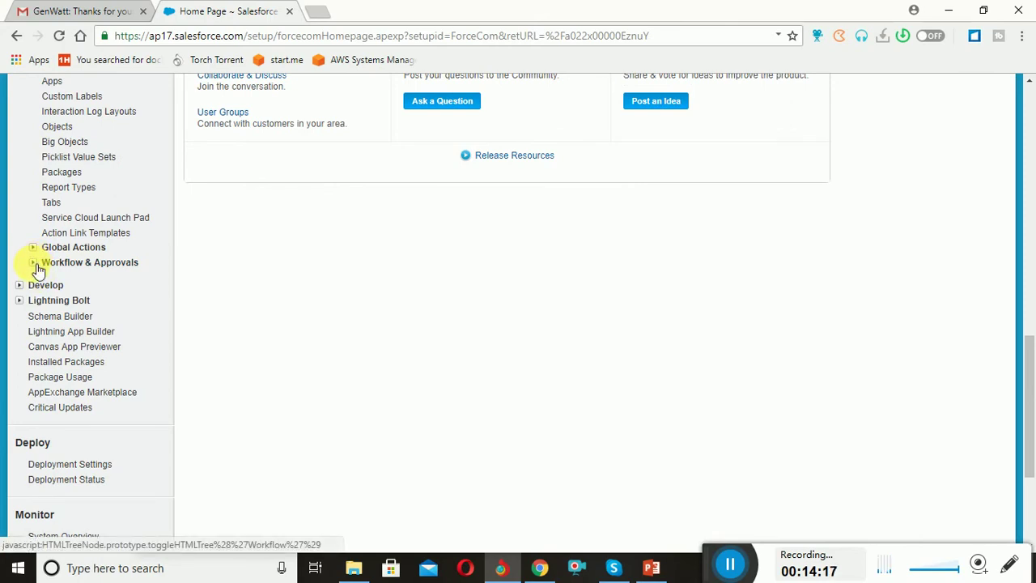
pyautogui.click(34, 263)
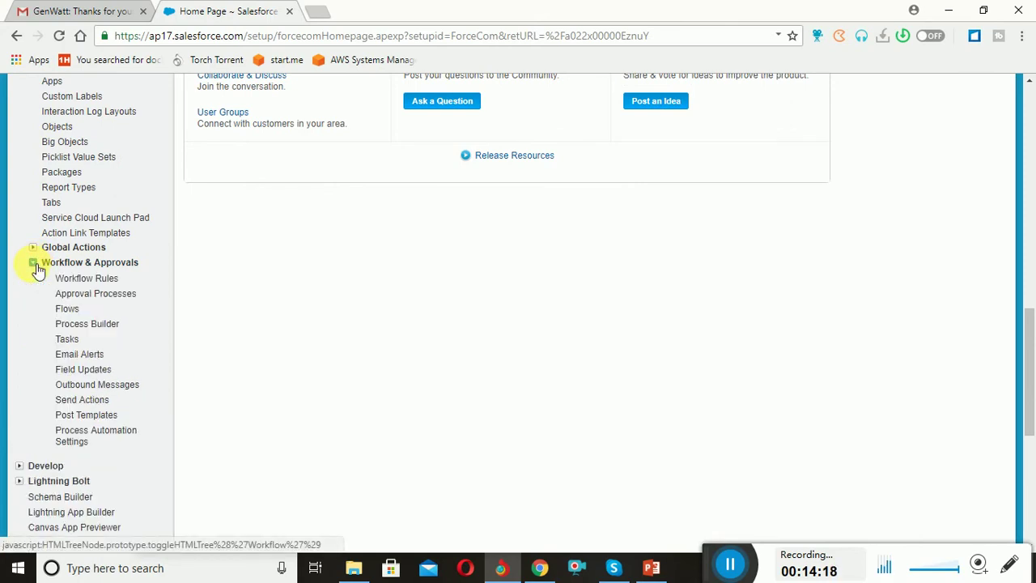
pyautogui.click(103, 281)
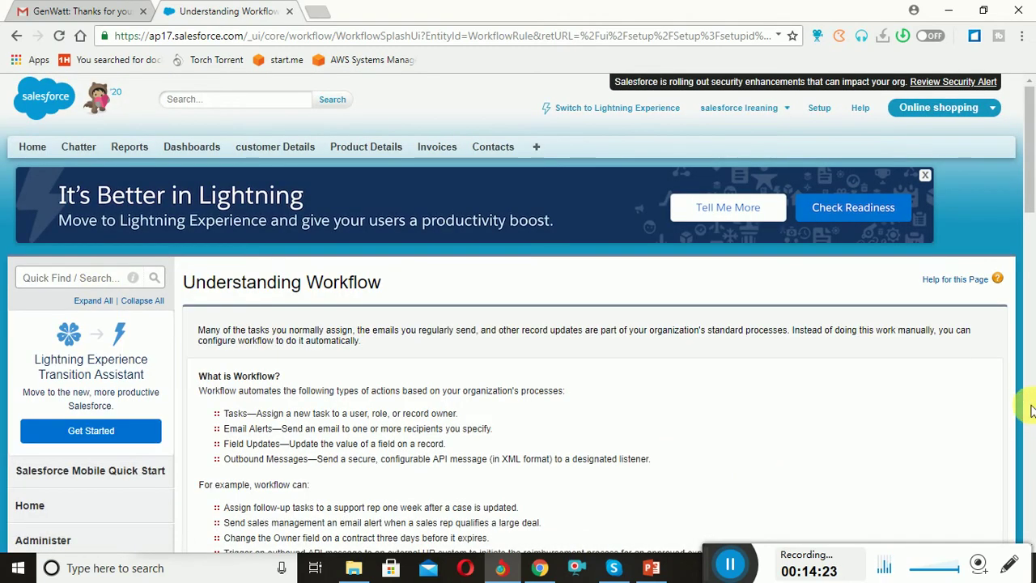
pyautogui.click(1026, 404)
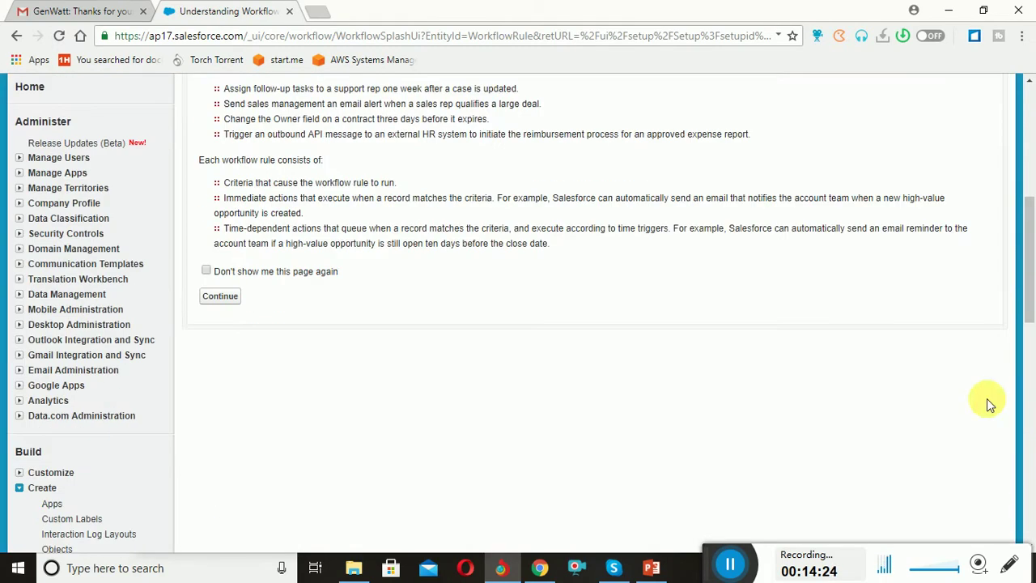
pyautogui.click(226, 301)
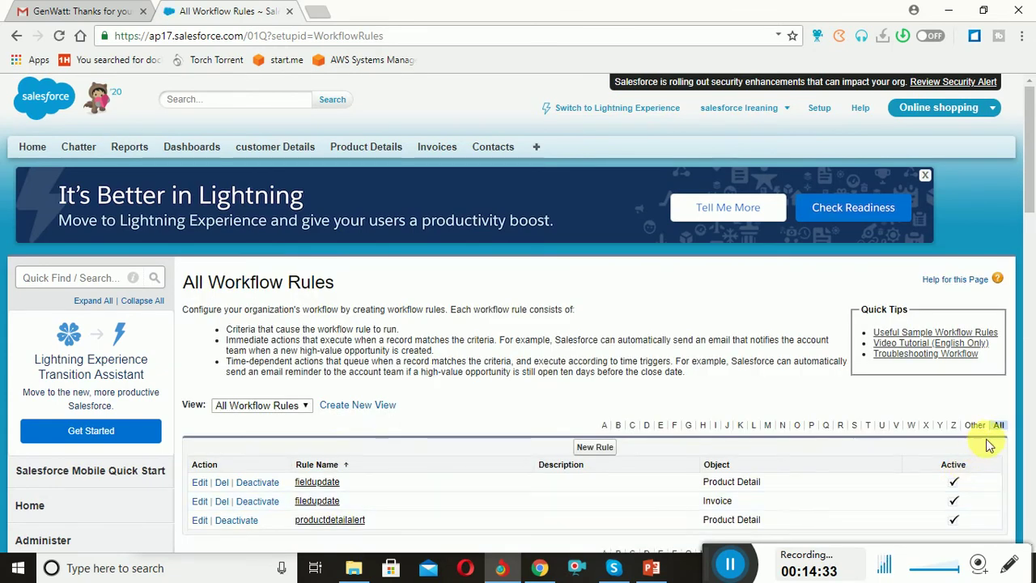
# Start a new workflow rule for the Invoice object and continue to its rule configuration
pyautogui.scroll(-1, 1032, 424)
pyautogui.scroll(-5, 1032, 423)
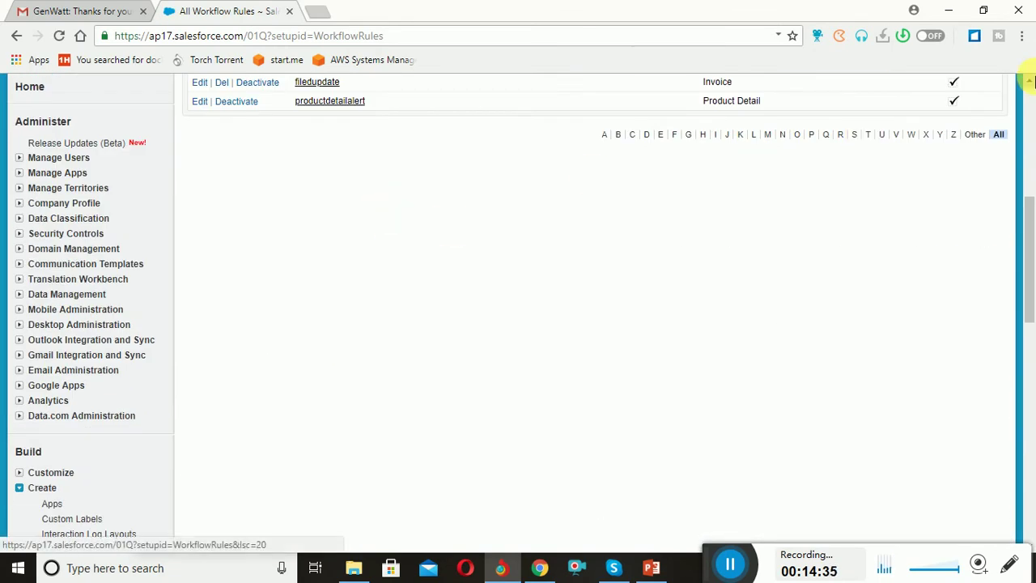
pyautogui.click(1032, 113)
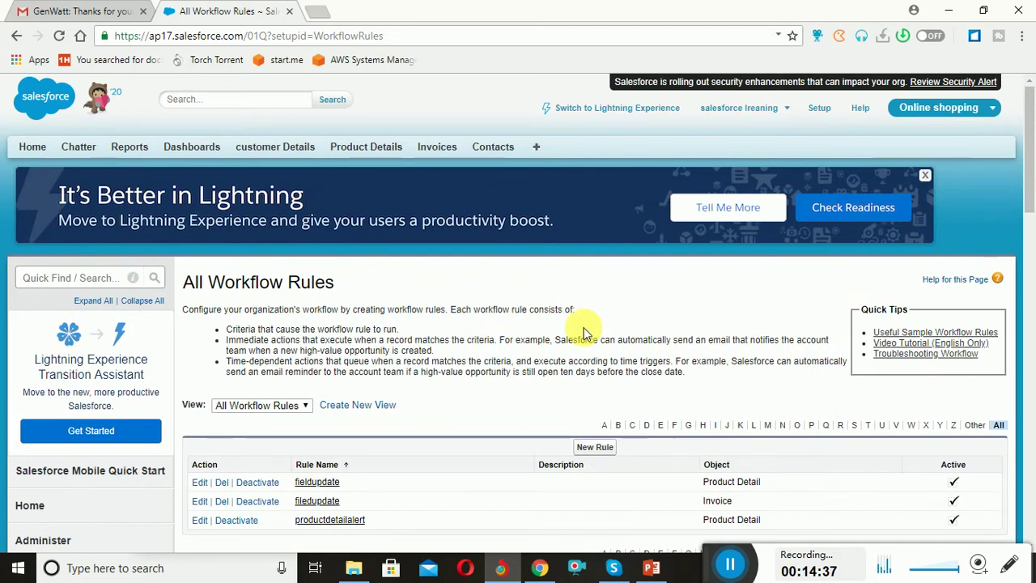
pyautogui.click(599, 448)
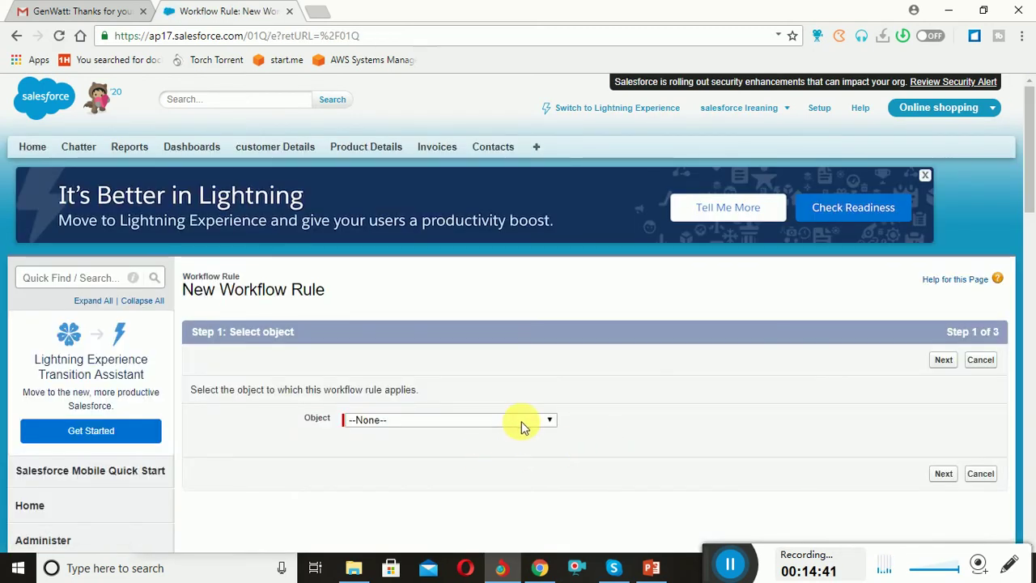
pyautogui.click(527, 422)
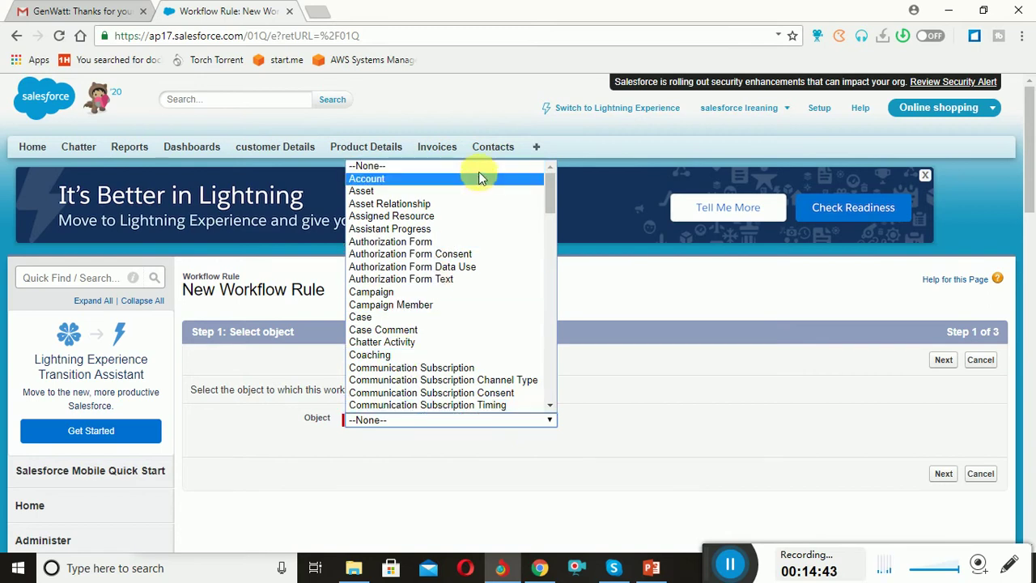
pyautogui.moveTo(550, 210); pyautogui.dragTo(557, 324)
pyautogui.press('i')
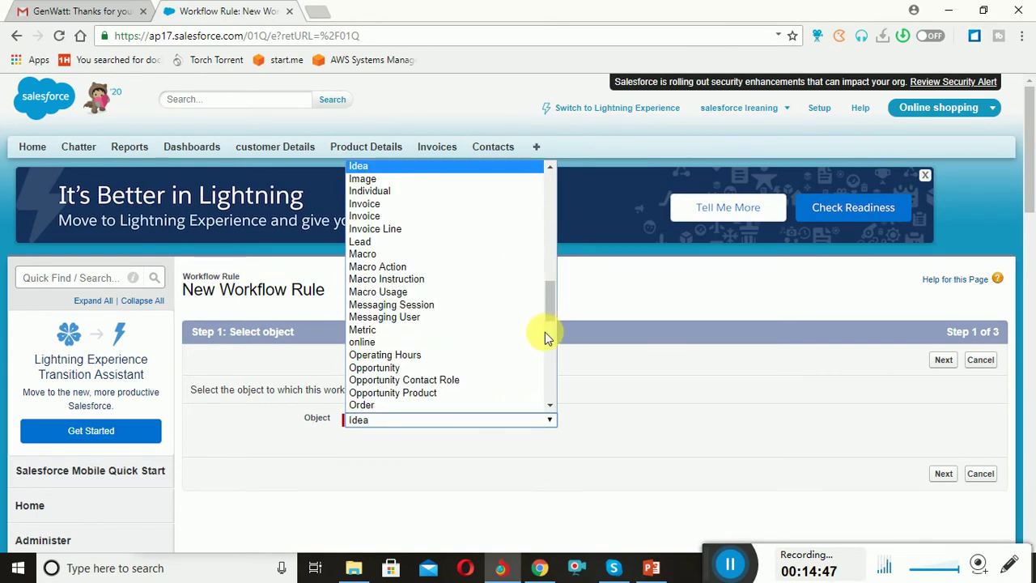
pyautogui.click(533, 204)
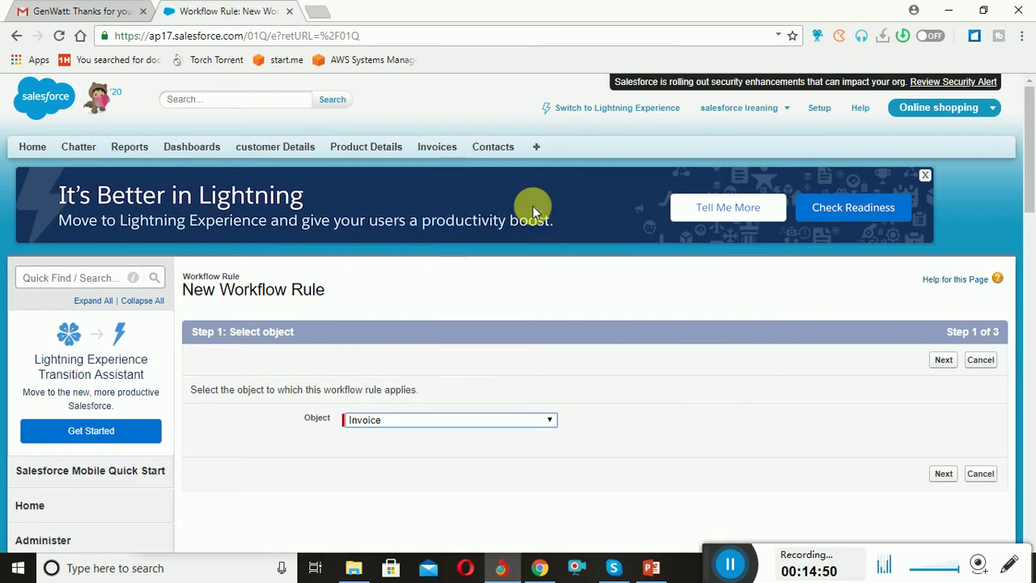
pyautogui.click(945, 474)
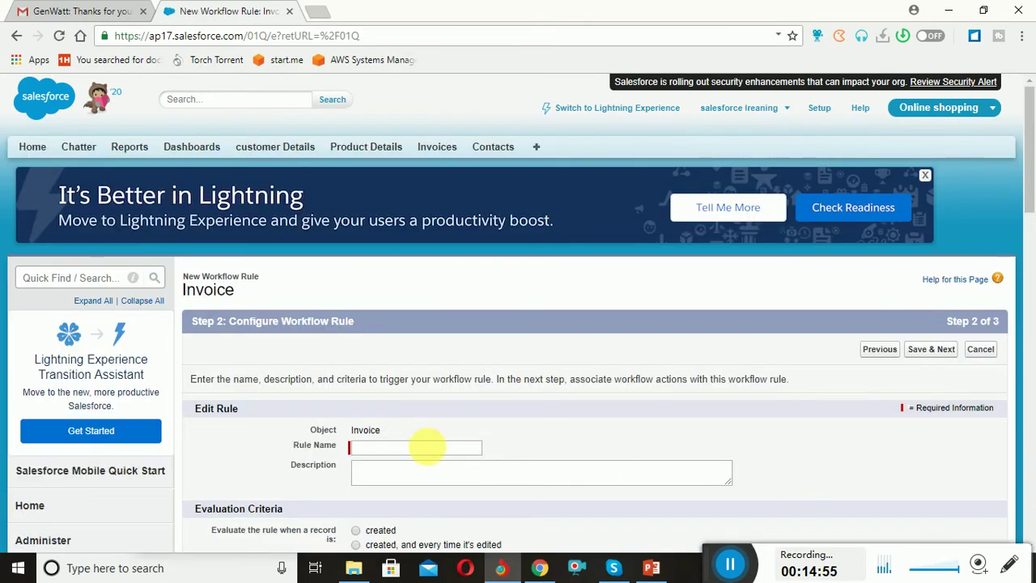
# Name the Invoice workflow rule fieldupdate
pyautogui.click(384, 446)
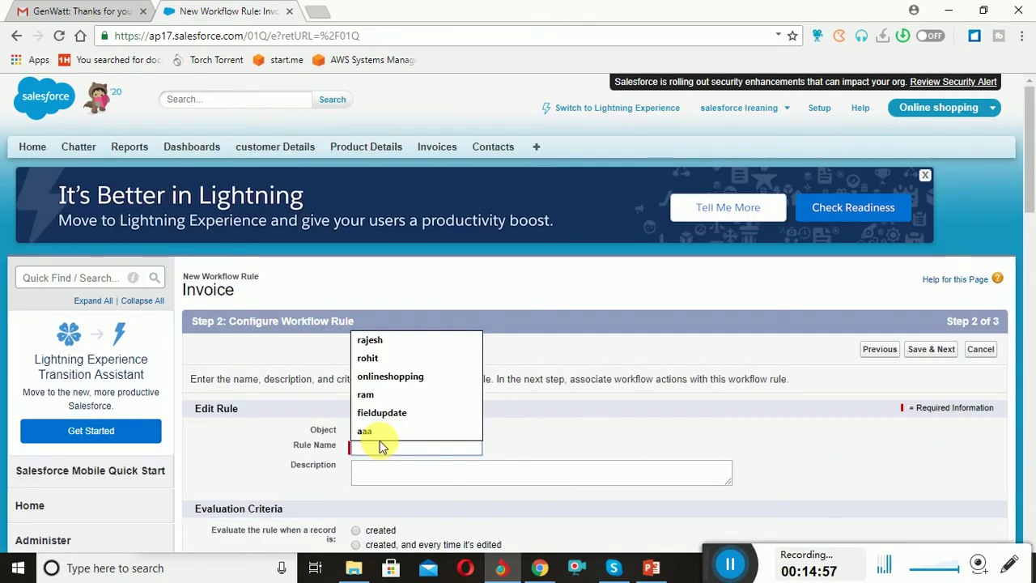
pyautogui.write('f')
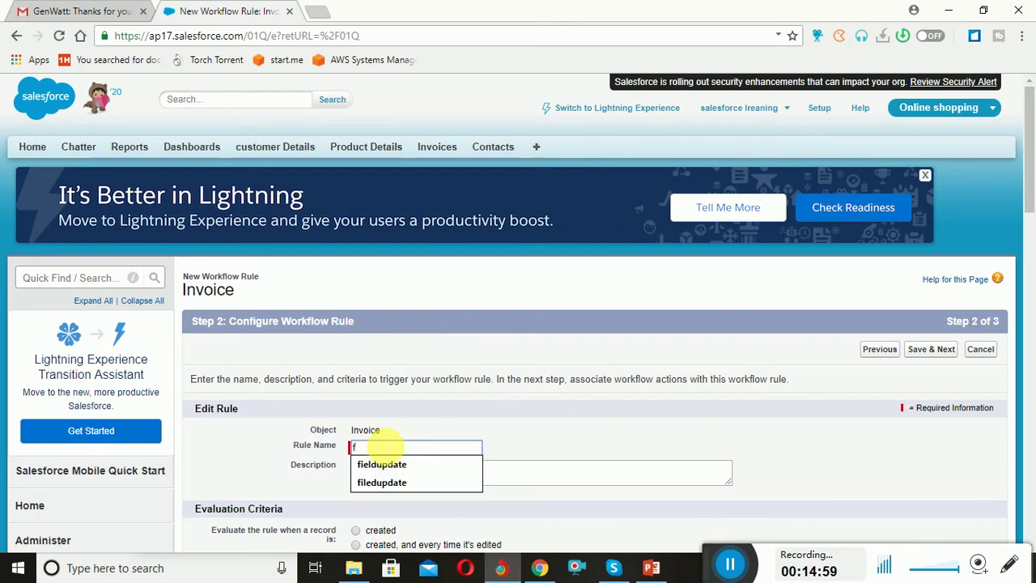
pyautogui.write('ieldupdate')
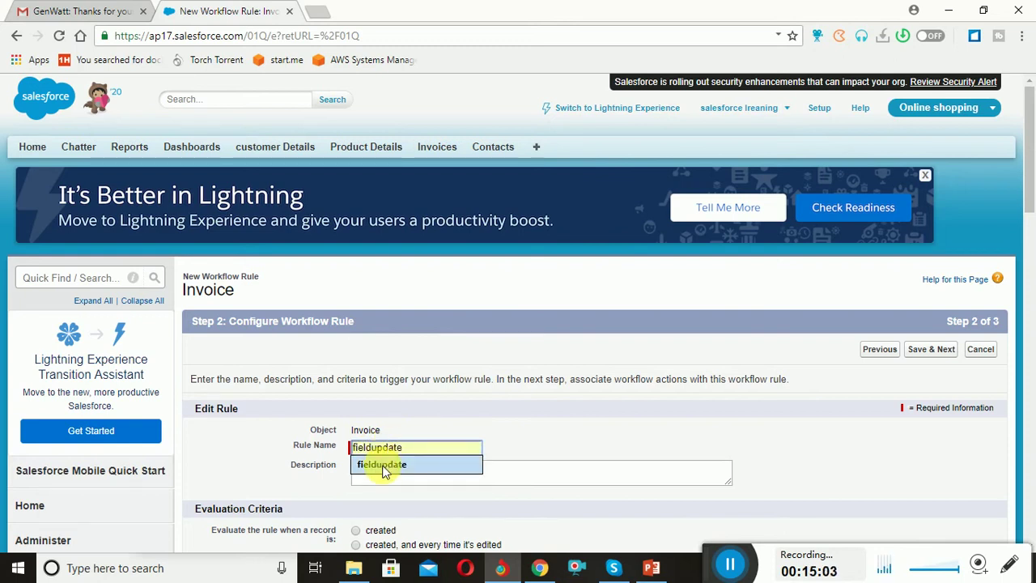
pyautogui.click(381, 463)
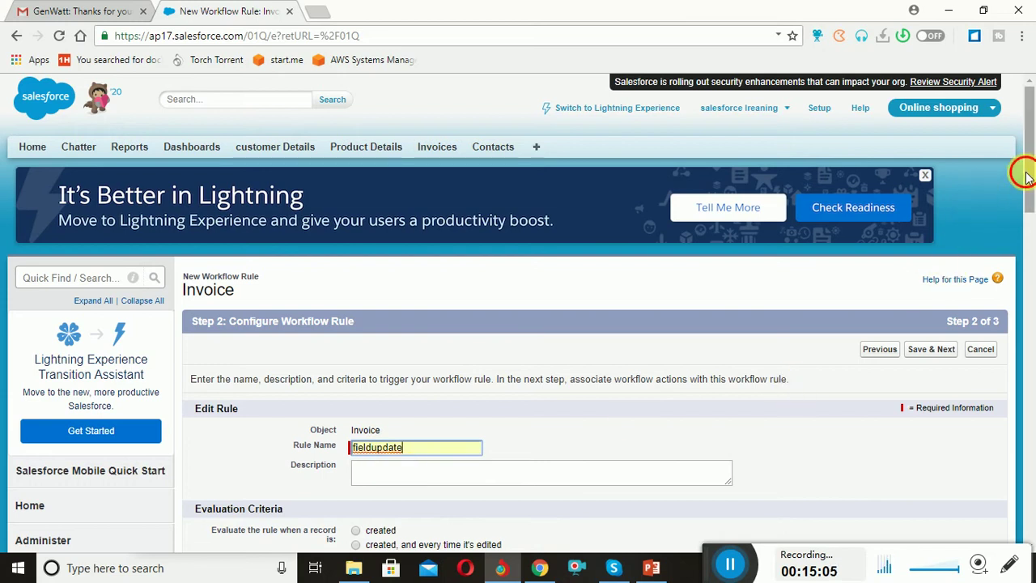
# Evaluate the rule when a record is created, and every time it's edited, and run it if criteria are met
pyautogui.moveTo(1025, 166); pyautogui.dragTo(1025, 227)
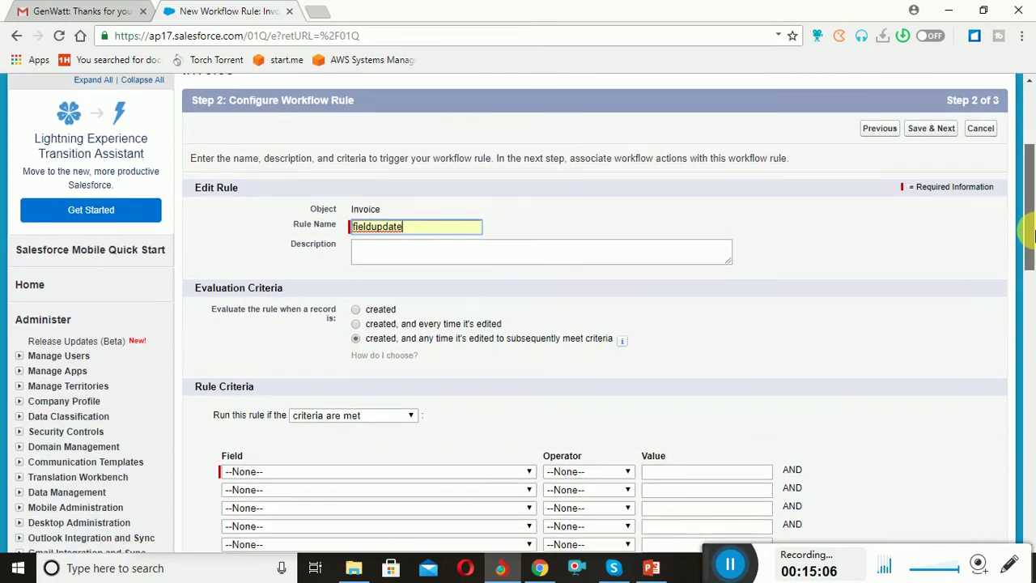
pyautogui.click(356, 310)
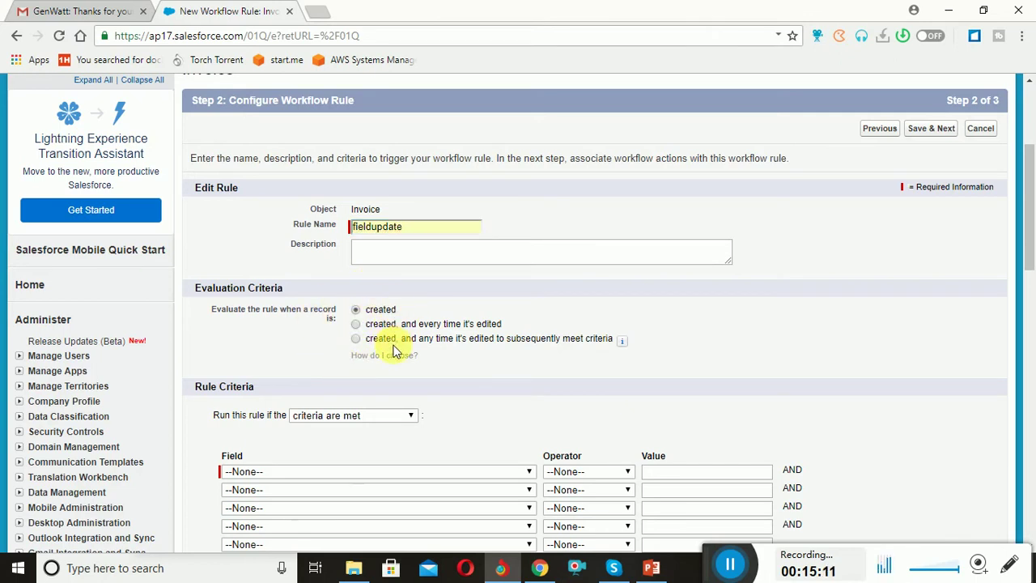
pyautogui.click(356, 323)
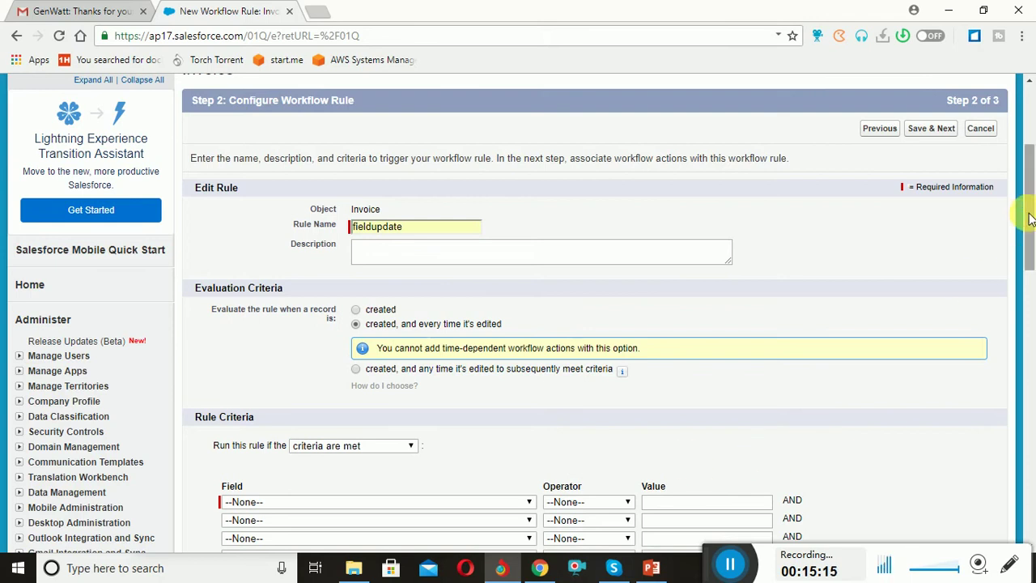
pyautogui.scroll(-3, 1030, 218)
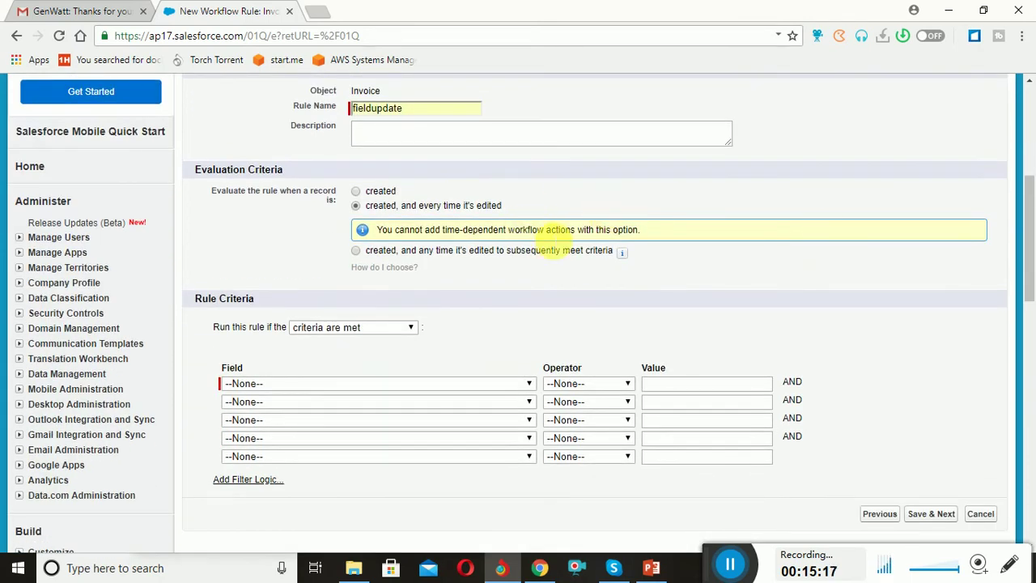
pyautogui.click(360, 330)
pyautogui.click(354, 340)
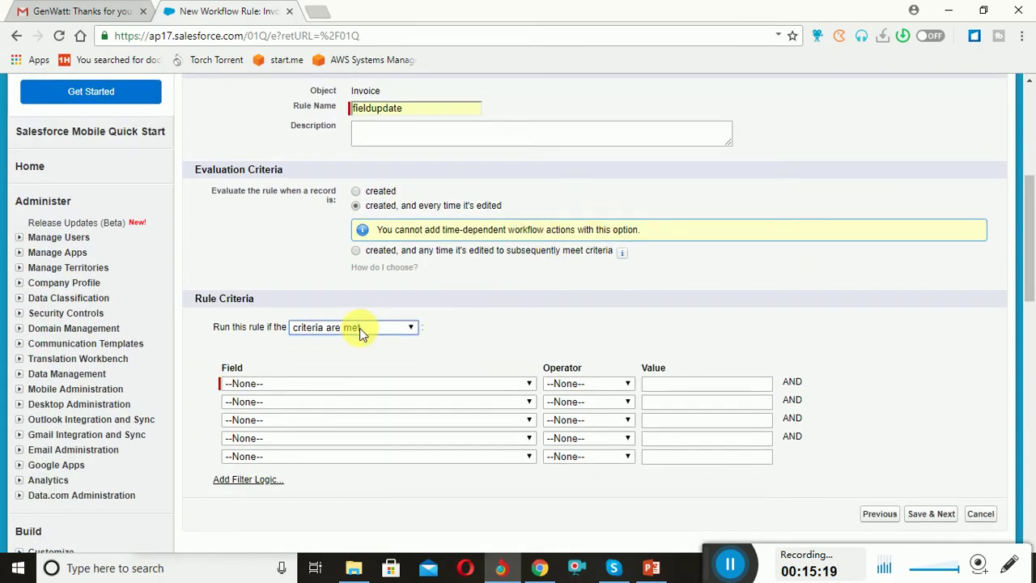
# Examine the Invoice and Current User fields available for the first rule criterion
pyautogui.click(342, 382)
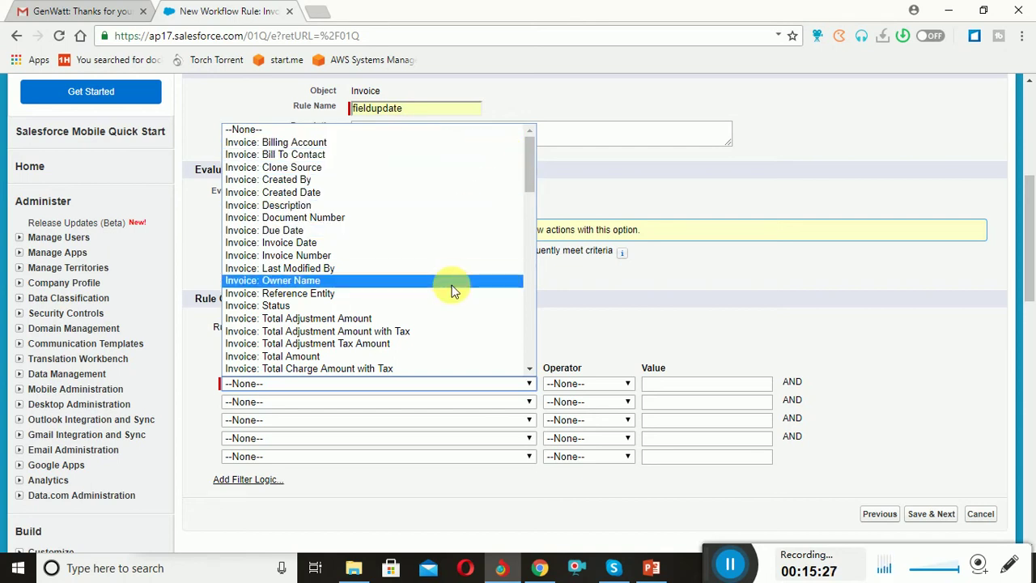
pyautogui.press('Down')
pyautogui.press('Down')
pyautogui.press('Down')
pyautogui.press('Down')
pyautogui.press('Down')
pyautogui.press('Down')
pyautogui.press('Down')
pyautogui.press('Down')
pyautogui.press('Down')
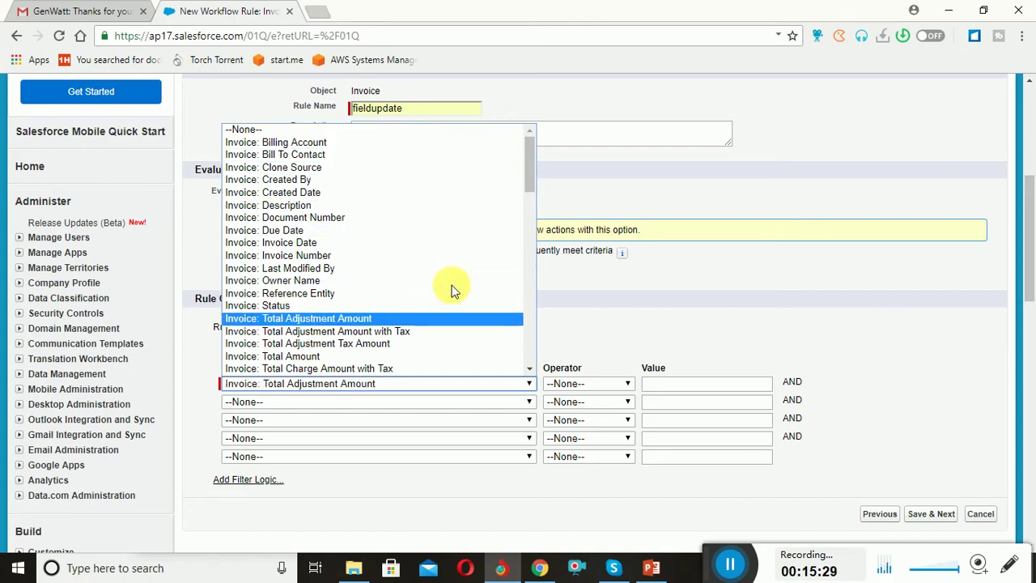
pyautogui.press('Down')
pyautogui.press('Down')
pyautogui.press('Down')
pyautogui.press('Down')
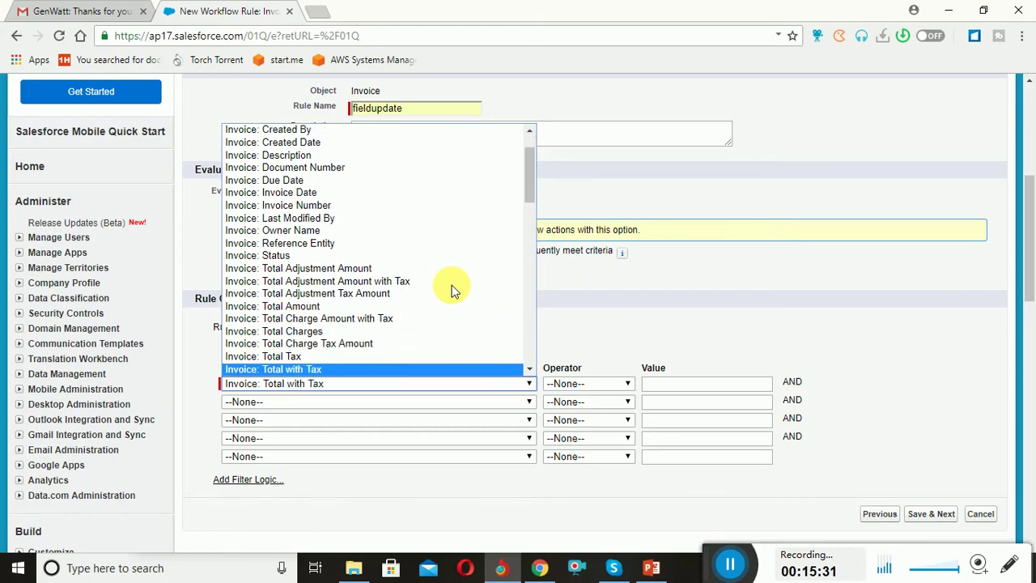
pyautogui.press('Up')
pyautogui.press('Up')
pyautogui.press('Up')
pyautogui.press('Up')
pyautogui.press('Up')
pyautogui.press('Up')
pyautogui.press('Up')
pyautogui.press('Up')
pyautogui.press('Up')
pyautogui.press('Up')
pyautogui.press('Up')
pyautogui.press('Up')
pyautogui.press('Up')
pyautogui.press('Up')
pyautogui.press('Up')
pyautogui.press('Up')
pyautogui.press('Up')
pyautogui.press('Up')
pyautogui.press('Up')
pyautogui.press('Up')
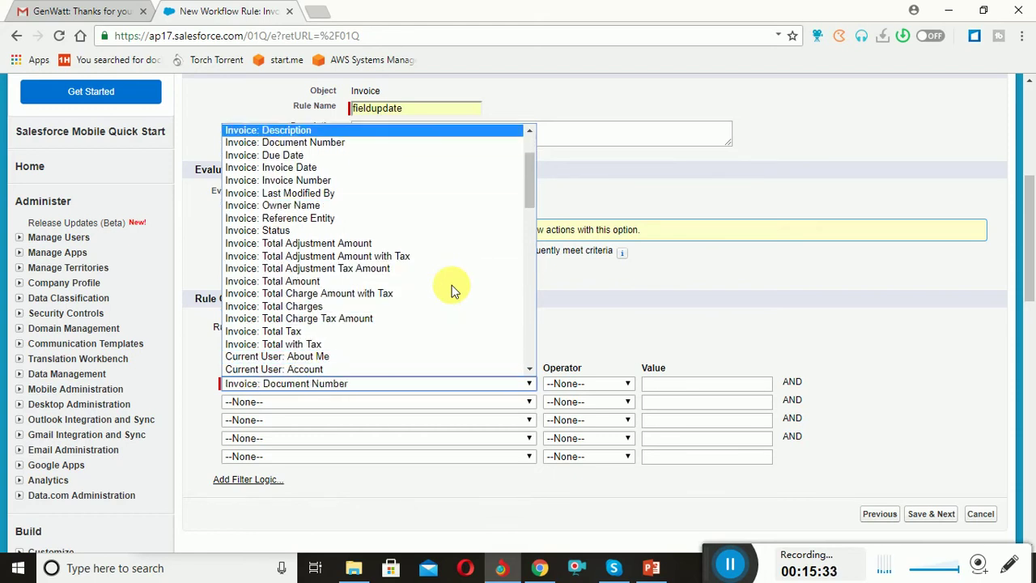
pyautogui.press('Down')
pyautogui.press('Down')
pyautogui.press('Down')
pyautogui.press('Down')
pyautogui.press('Down')
pyautogui.press('Down')
pyautogui.press('Down')
pyautogui.press('Down')
pyautogui.press('Down')
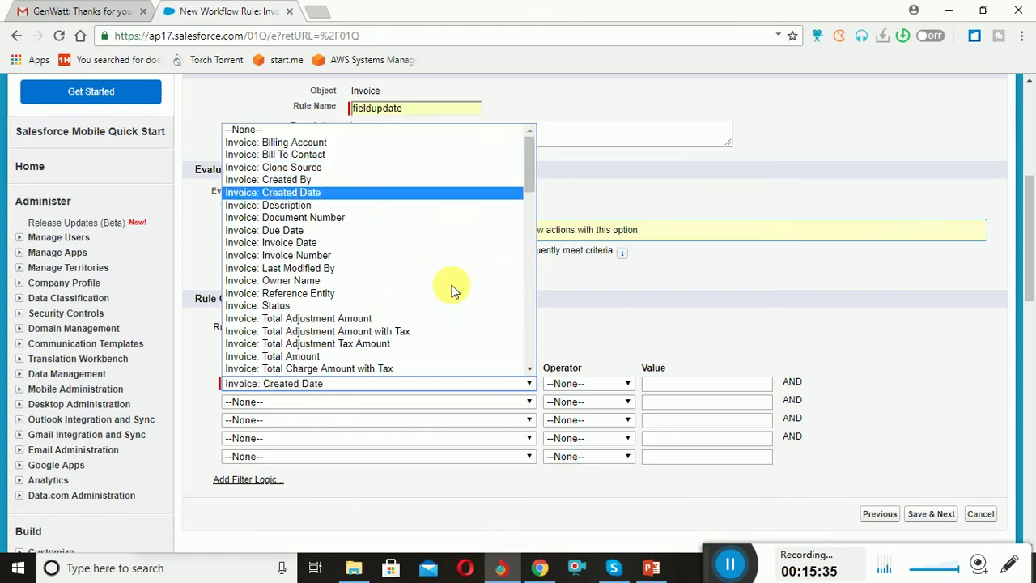
pyautogui.press('Down')
pyautogui.press('Down')
pyautogui.press('Down')
pyautogui.press('Down')
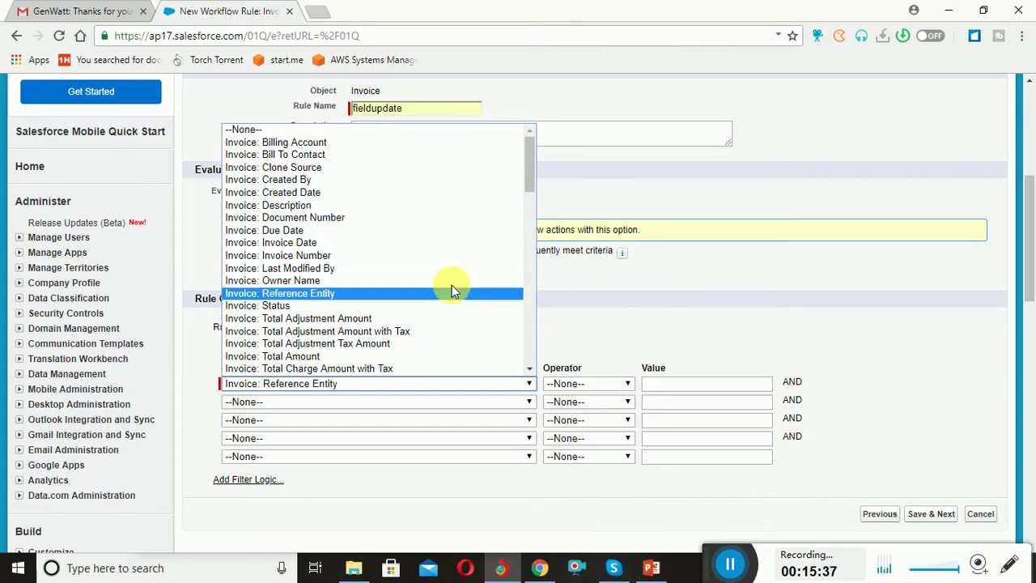
pyautogui.press('Up')
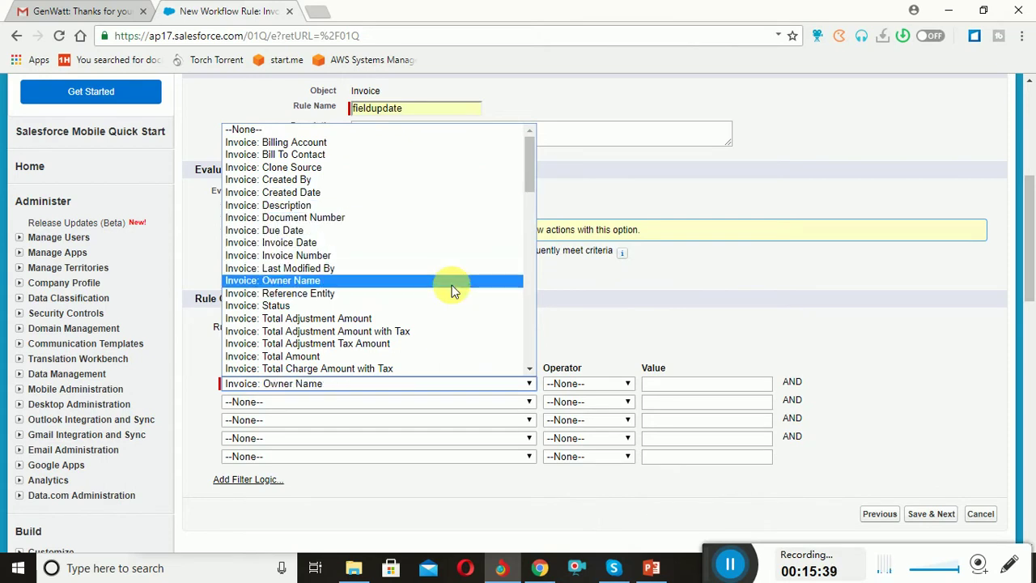
pyautogui.press('Up')
pyautogui.press('Up')
pyautogui.press('Up')
pyautogui.press('Up')
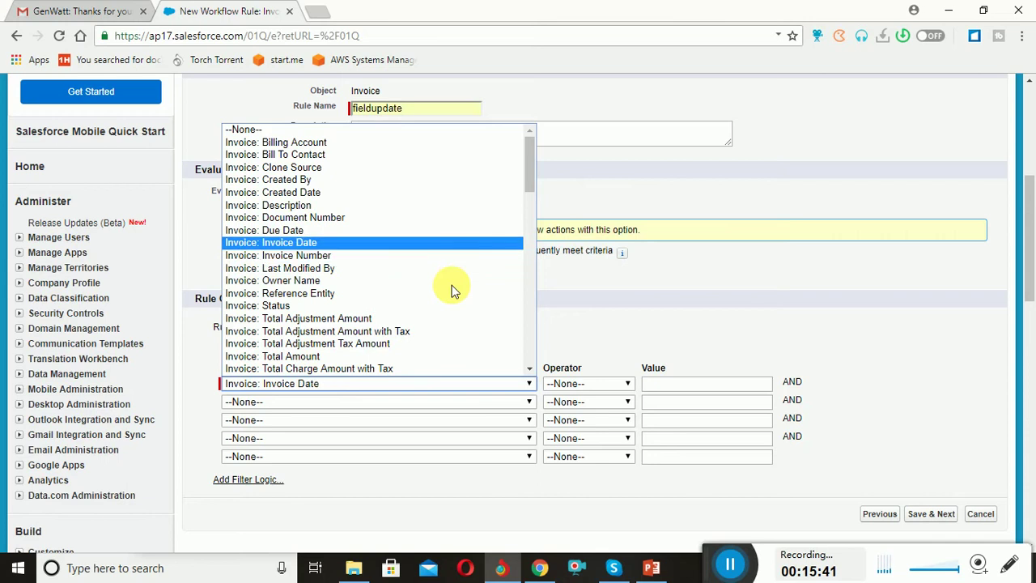
pyautogui.press('Up')
pyautogui.press('Up')
pyautogui.press('Up')
pyautogui.press('Home')
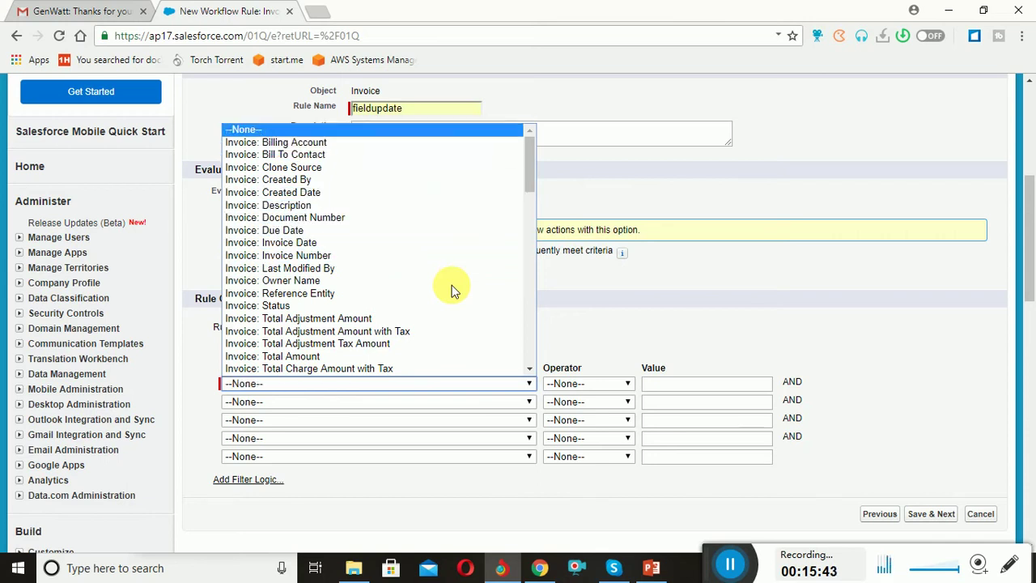
pyautogui.press('Down')
pyautogui.press('Down')
pyautogui.press('Down')
pyautogui.press('Down')
pyautogui.press('Down')
pyautogui.press('Down')
pyautogui.press('Down')
pyautogui.press('Down')
pyautogui.press('Down')
pyautogui.press('Down')
pyautogui.press('Down')
pyautogui.press('Down')
pyautogui.press('Down')
pyautogui.press('Down')
pyautogui.press('Down')
pyautogui.press('Down')
pyautogui.press('Down')
pyautogui.press('Down')
pyautogui.press('Down')
pyautogui.press('Down')
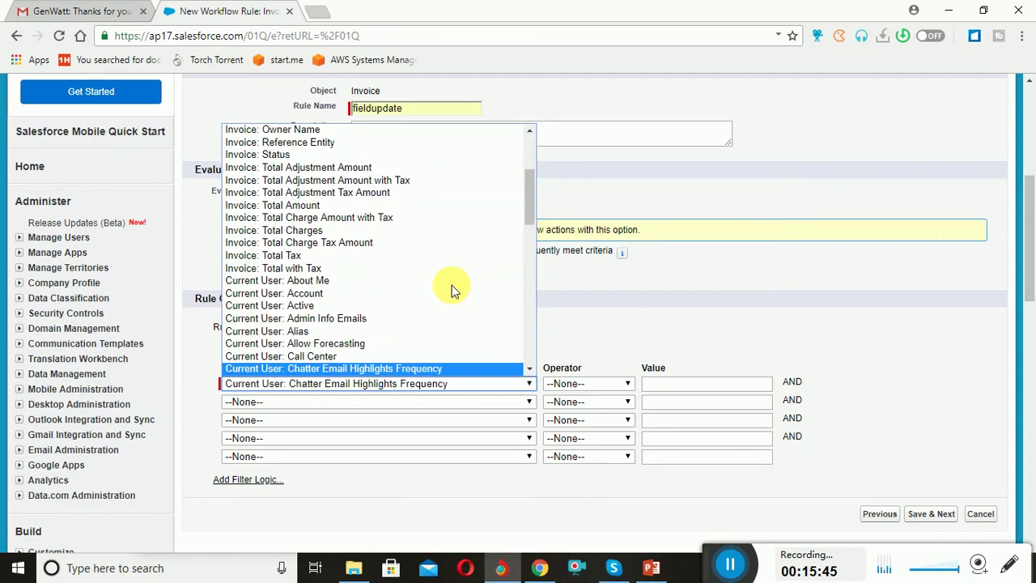
pyautogui.press('Down')
pyautogui.press('Down')
pyautogui.press('Down')
pyautogui.press('Down')
pyautogui.press('Down')
pyautogui.press('Down')
pyautogui.press('Down')
pyautogui.press('Down')
pyautogui.press('Down')
pyautogui.press('Down')
pyautogui.press('Down')
pyautogui.press('Down')
pyautogui.press('Down')
pyautogui.press('Down')
pyautogui.press('Down')
pyautogui.press('Down')
pyautogui.press('Down')
pyautogui.press('Down')
pyautogui.press('Down')
pyautogui.press('Down')
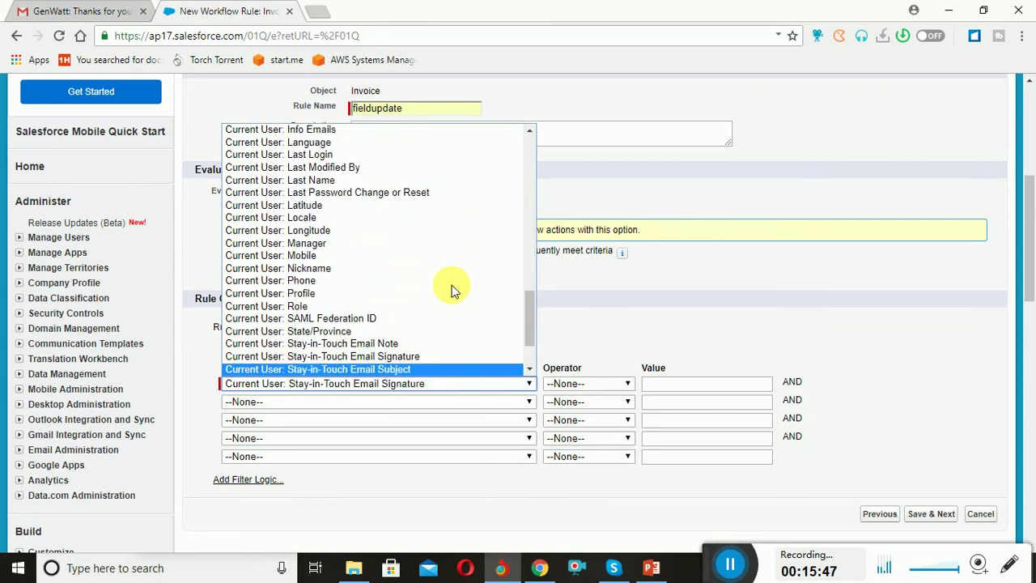
pyautogui.press('Up')
pyautogui.press('Up')
pyautogui.press('Up')
pyautogui.press('Up')
pyautogui.press('Up')
pyautogui.press('Up')
pyautogui.press('Up')
pyautogui.press('Up')
pyautogui.press('Up')
pyautogui.press('Up')
pyautogui.press('Up')
pyautogui.press('Up')
pyautogui.press('Up')
pyautogui.press('Up')
pyautogui.press('Up')
pyautogui.press('Up')
pyautogui.press('Up')
pyautogui.press('Up')
pyautogui.press('Up')
pyautogui.press('Up')
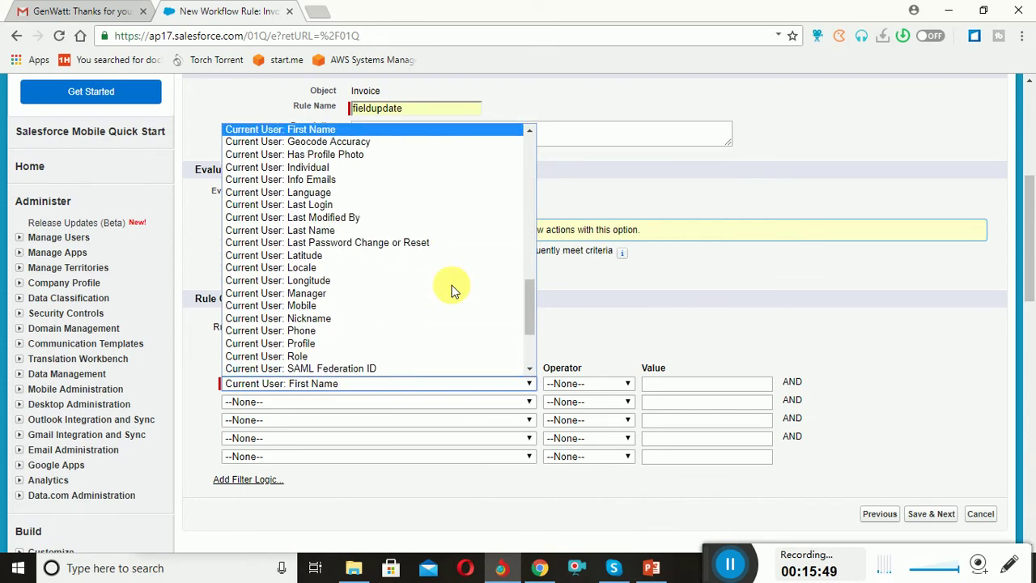
pyautogui.press('Up')
pyautogui.press('Up')
pyautogui.press('Up')
pyautogui.press('Up')
pyautogui.press('Up')
pyautogui.press('Up')
pyautogui.press('Up')
pyautogui.press('Up')
pyautogui.press('Up')
pyautogui.press('Up')
pyautogui.press('Up')
pyautogui.press('Up')
pyautogui.press('Up')
pyautogui.press('Up')
pyautogui.press('Up')
pyautogui.press('Up')
pyautogui.press('Up')
pyautogui.press('Up')
pyautogui.press('Up')
pyautogui.press('Up')
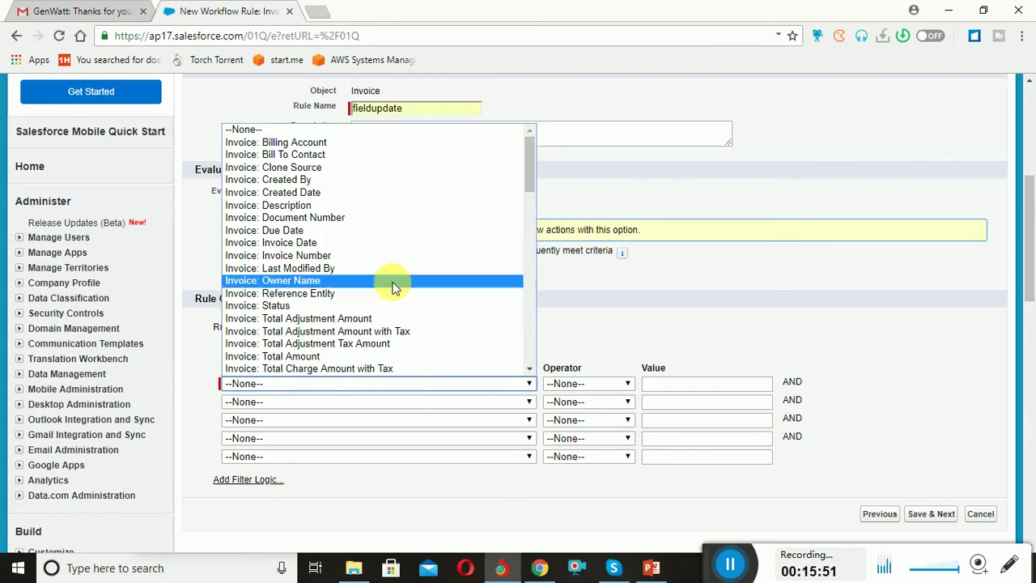
pyautogui.click(730, 569)
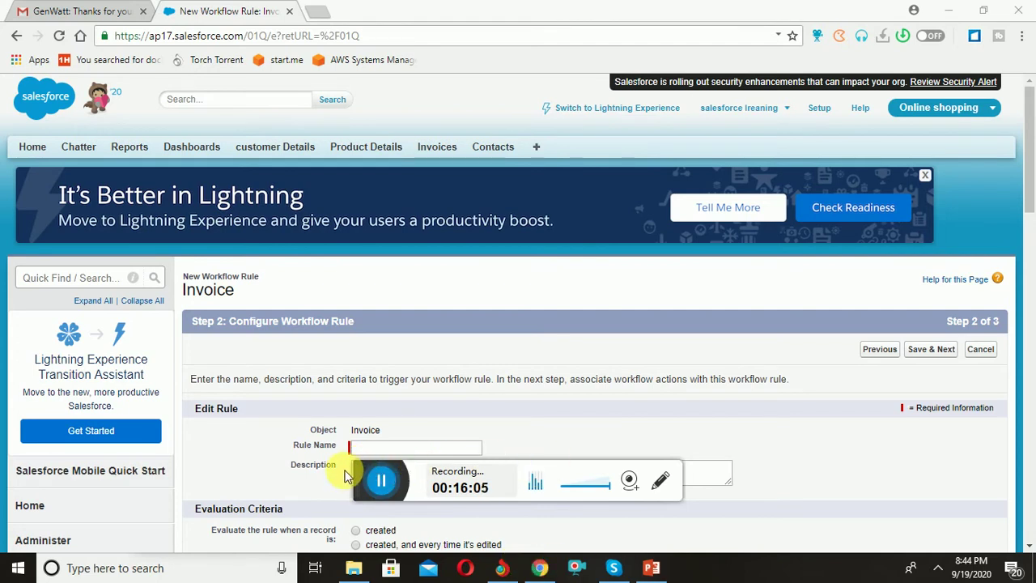
pyautogui.moveTo(370, 474); pyautogui.dragTo(849, 569)
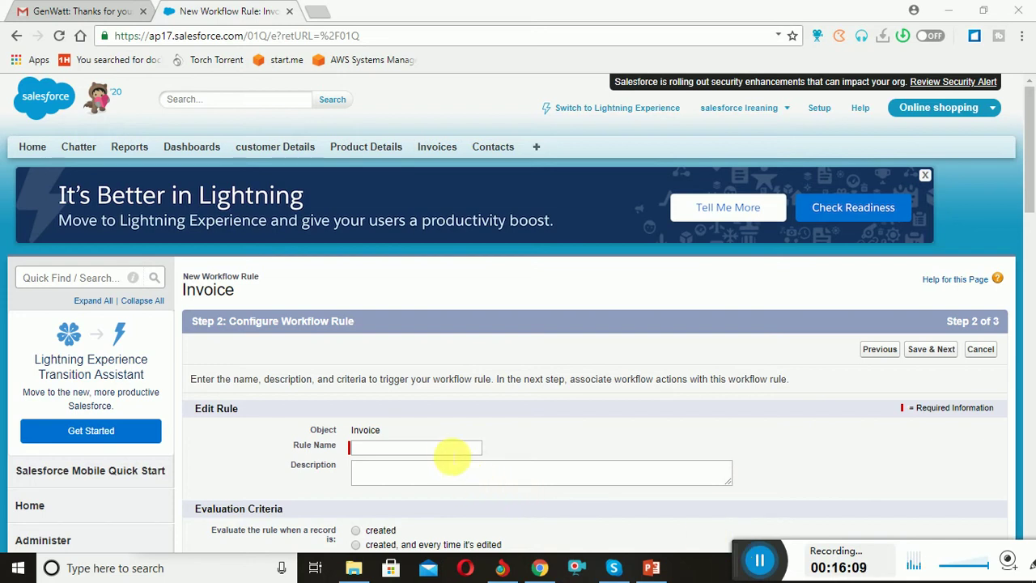
# Enter update as the name of the Invoice workflow rule
pyautogui.click(439, 450)
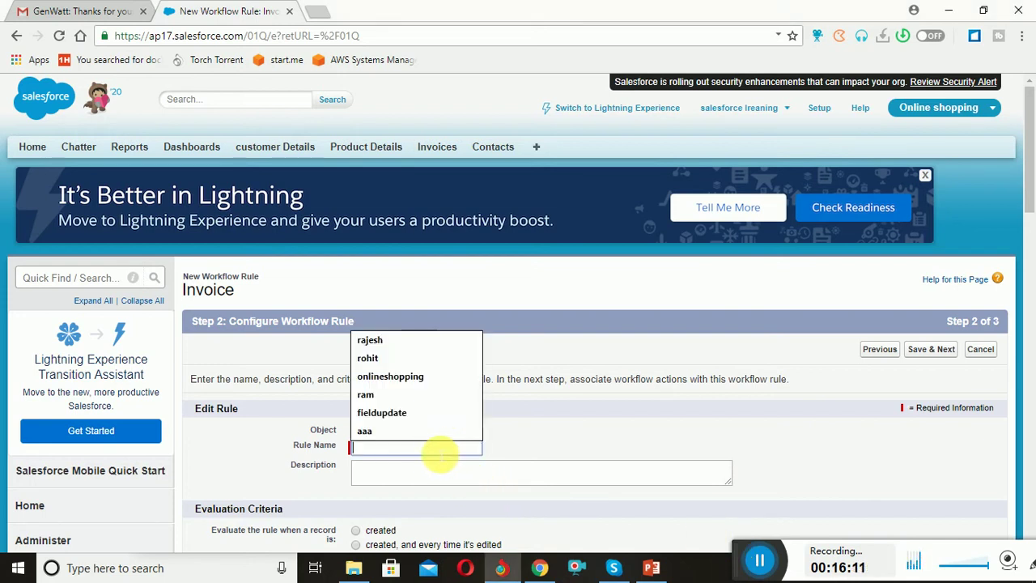
pyautogui.write('update')
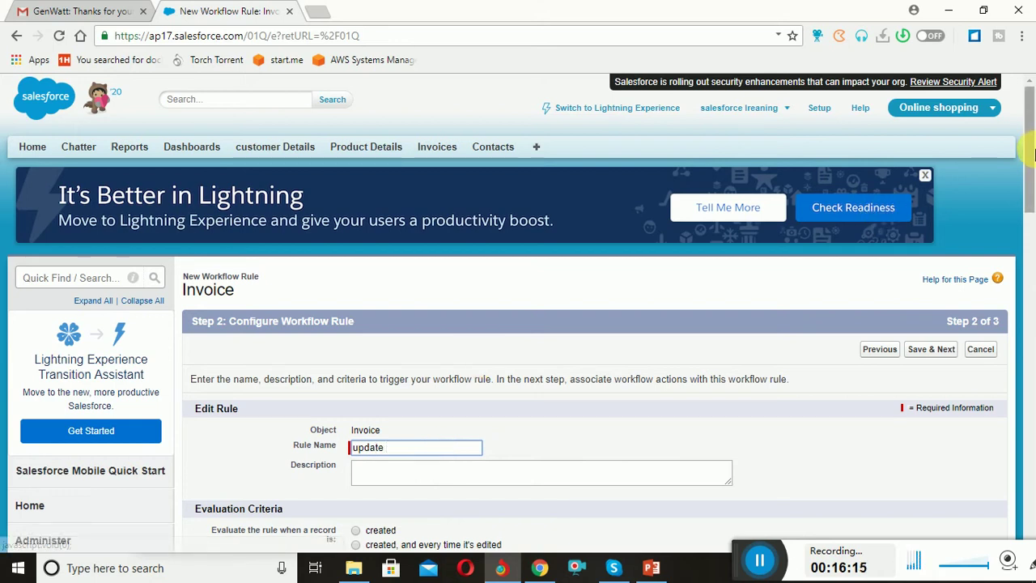
pyautogui.rightClick(1018, 227)
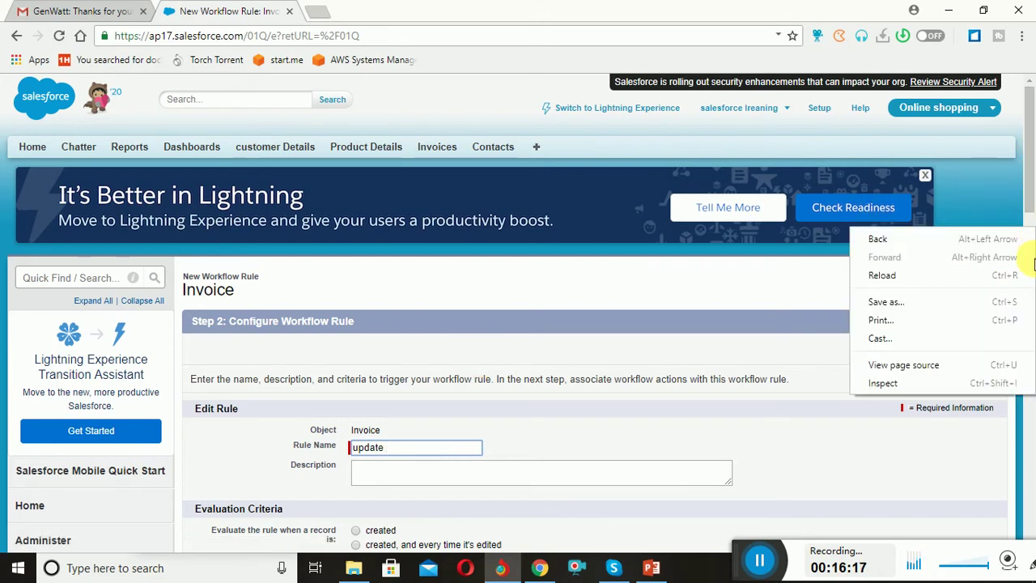
pyautogui.click(988, 205)
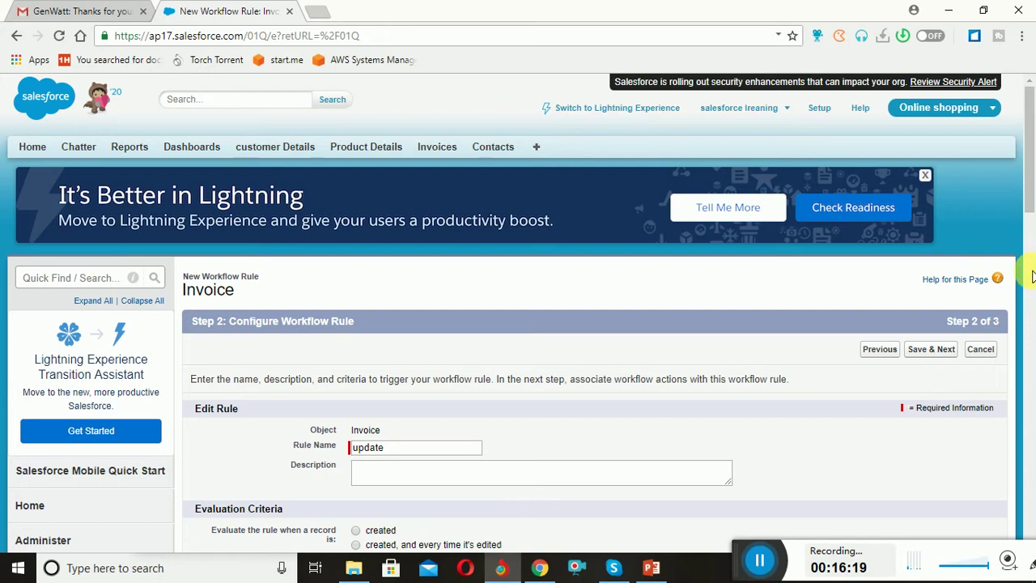
pyautogui.rightClick(1028, 247)
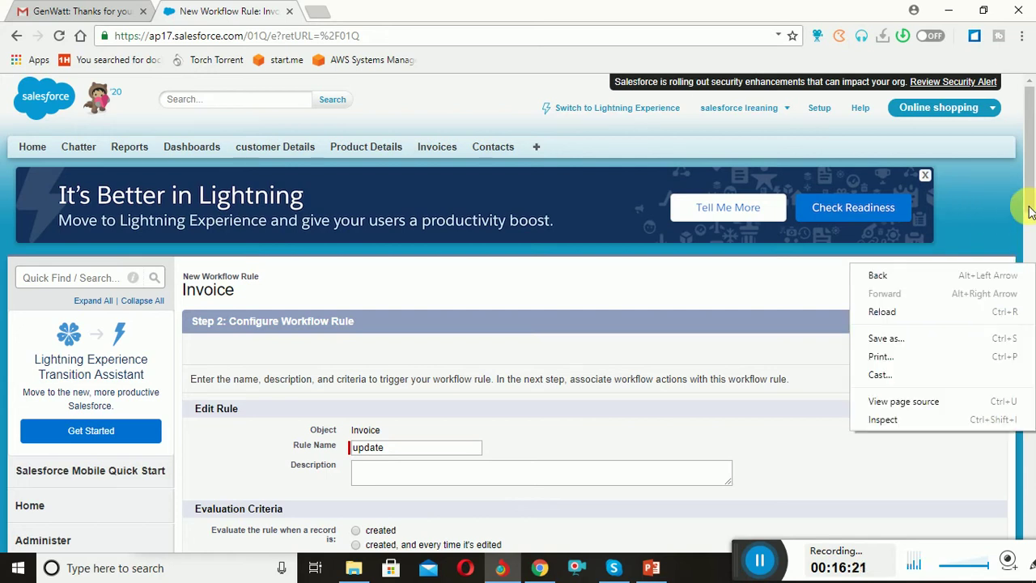
pyautogui.click(1029, 188)
pyautogui.rightClick(1028, 333)
pyautogui.click(770, 492)
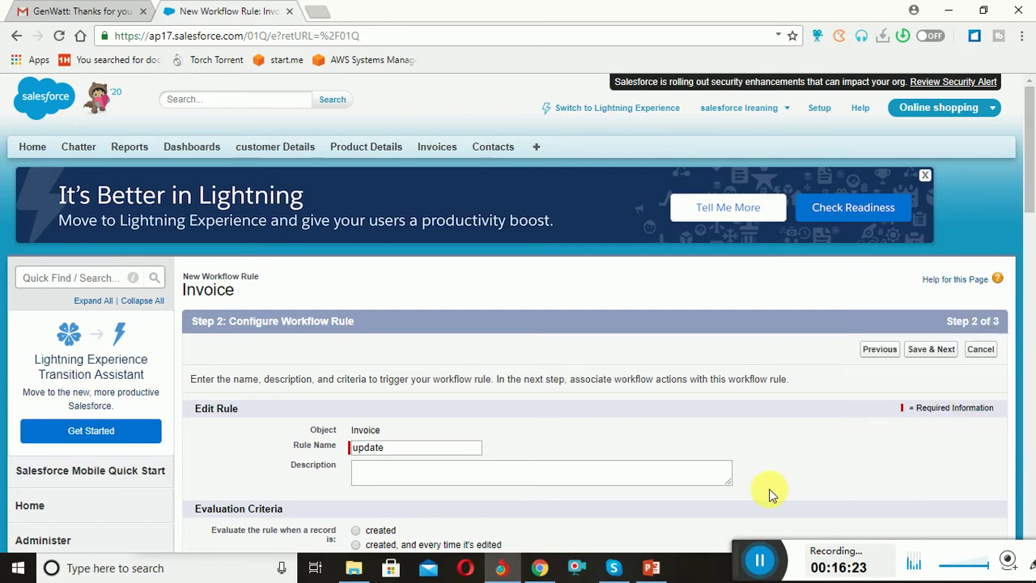
# Set the rule's evaluation criteria to records that are created, and every time they are edited
pyautogui.scroll(-1, 769, 494)
pyautogui.scroll(-2, 769, 493)
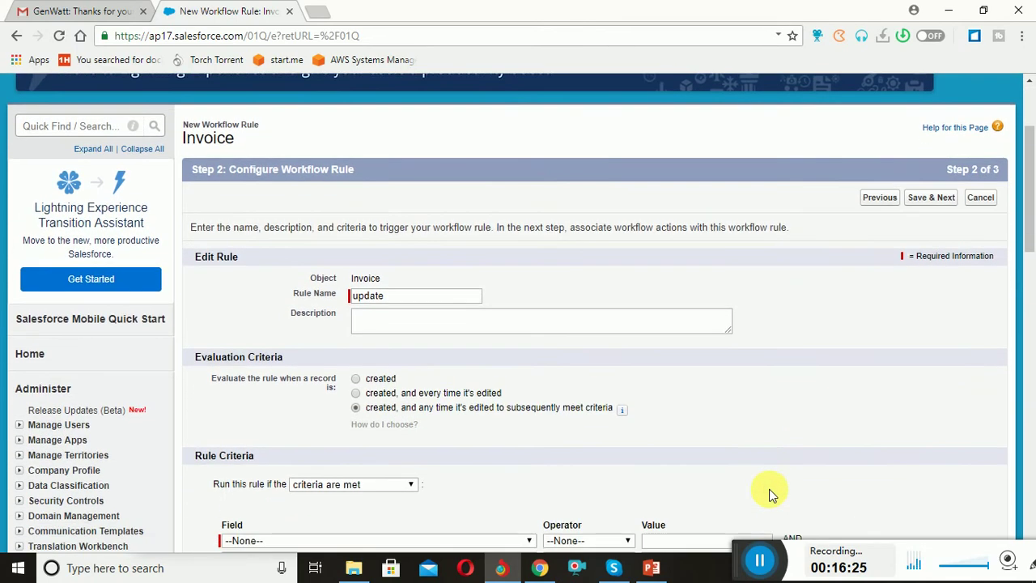
pyautogui.click(355, 394)
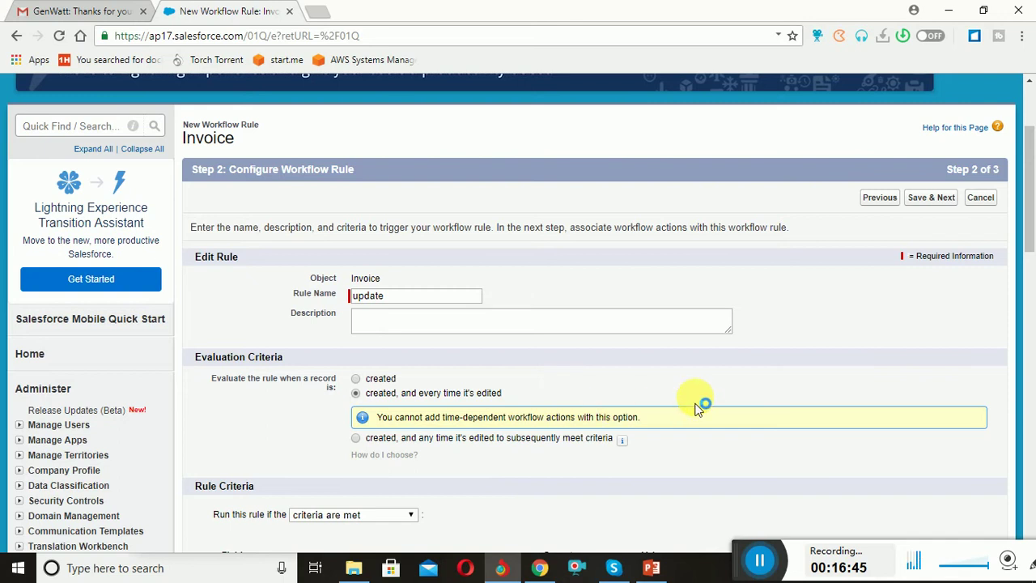
pyautogui.click(1028, 484)
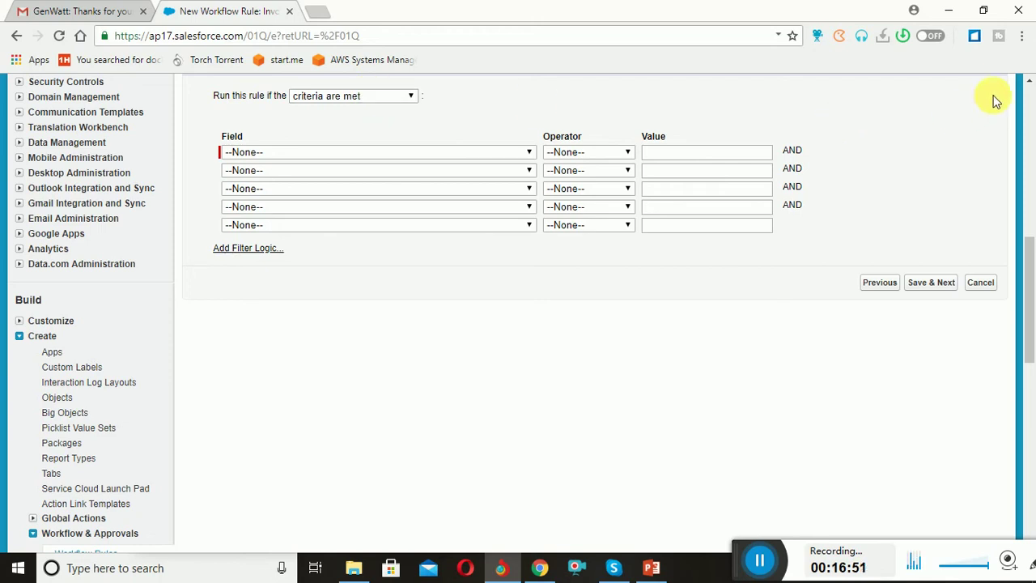
# Set the rule to run if criteria are met with Invoice: Price greater than 20000, and save to continue to the workflow actions
pyautogui.scroll(2, 1021, 137)
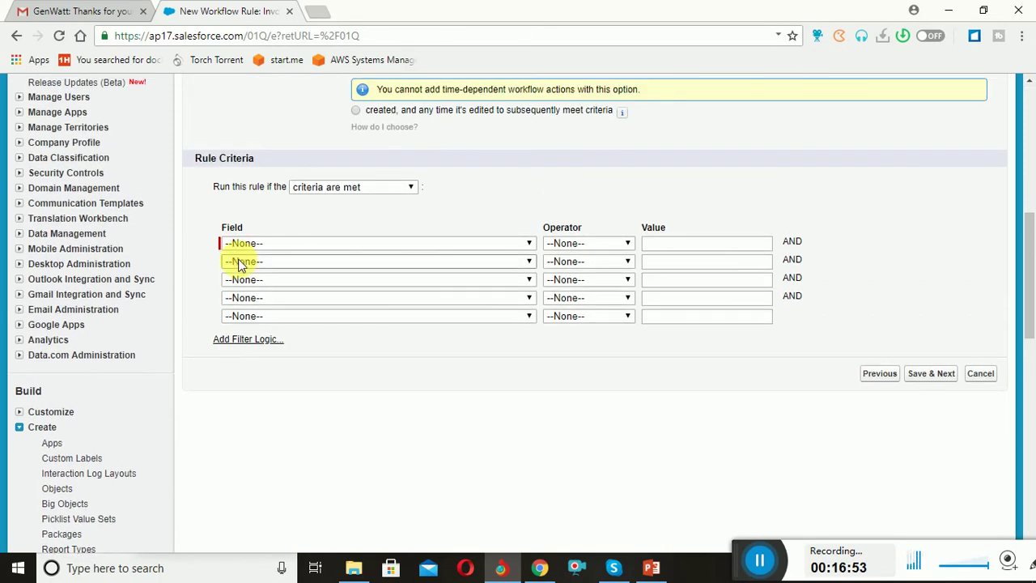
pyautogui.click(363, 189)
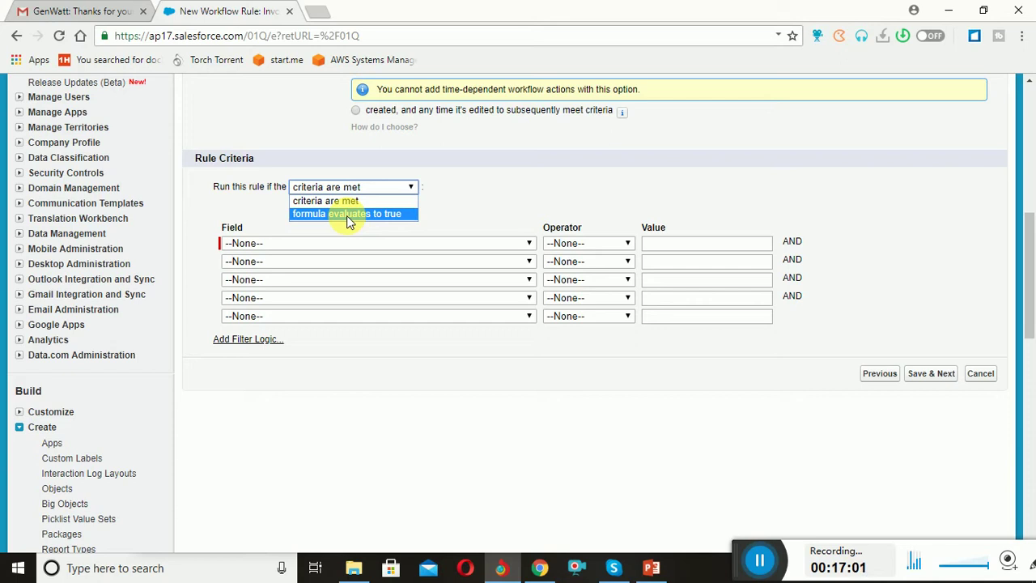
pyautogui.click(337, 202)
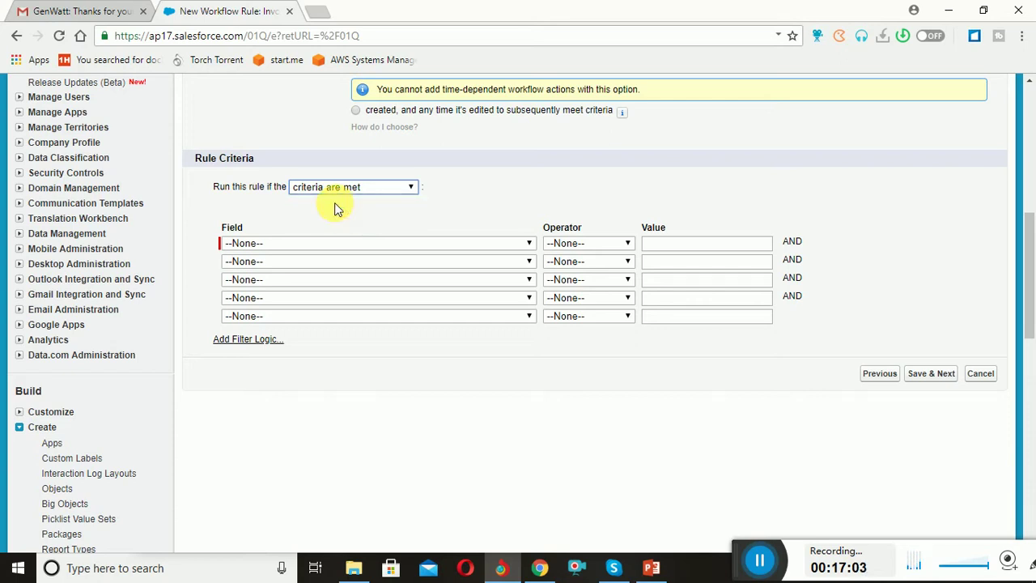
pyautogui.click(330, 243)
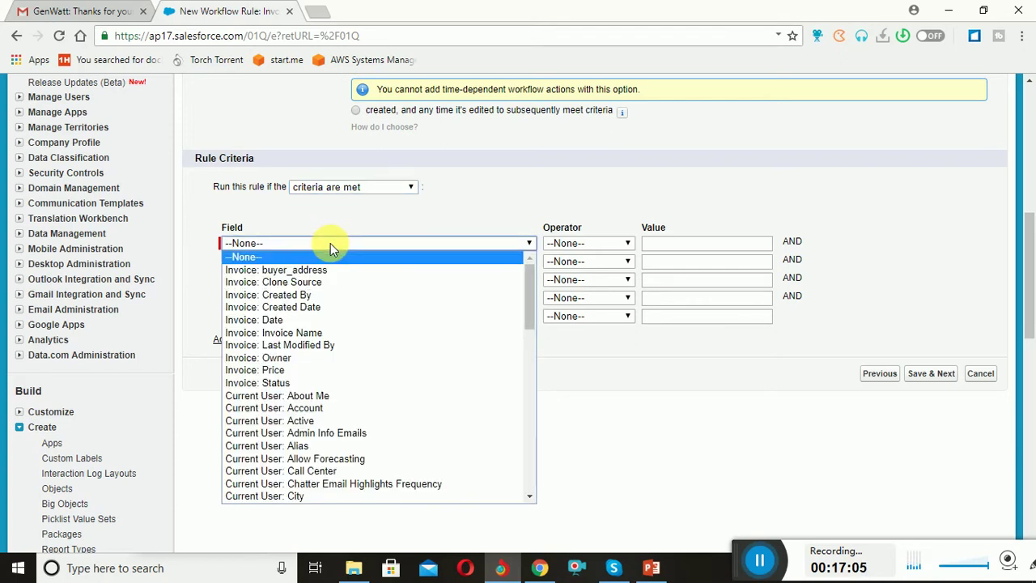
pyautogui.click(275, 370)
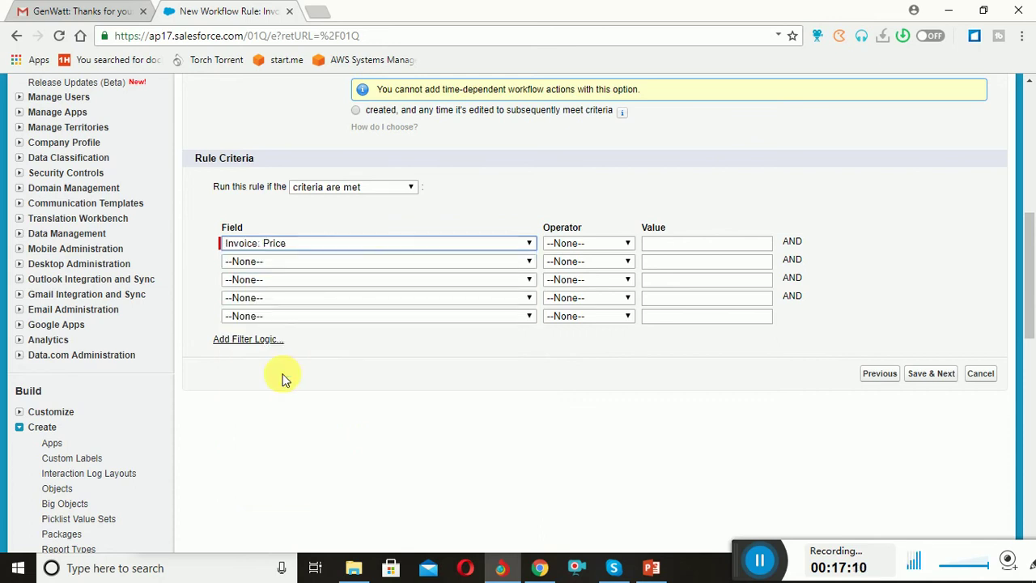
pyautogui.click(624, 246)
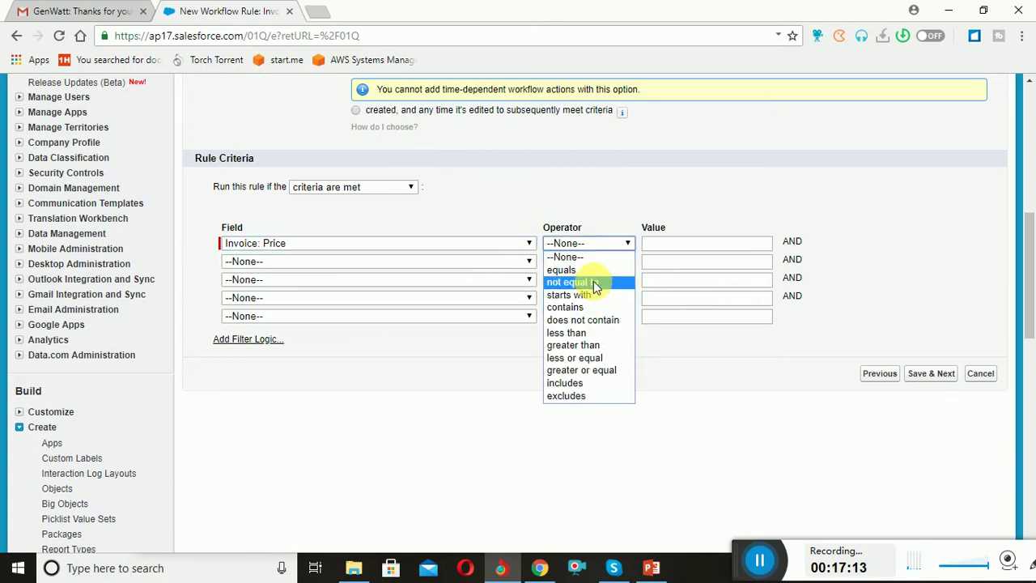
pyautogui.click(590, 344)
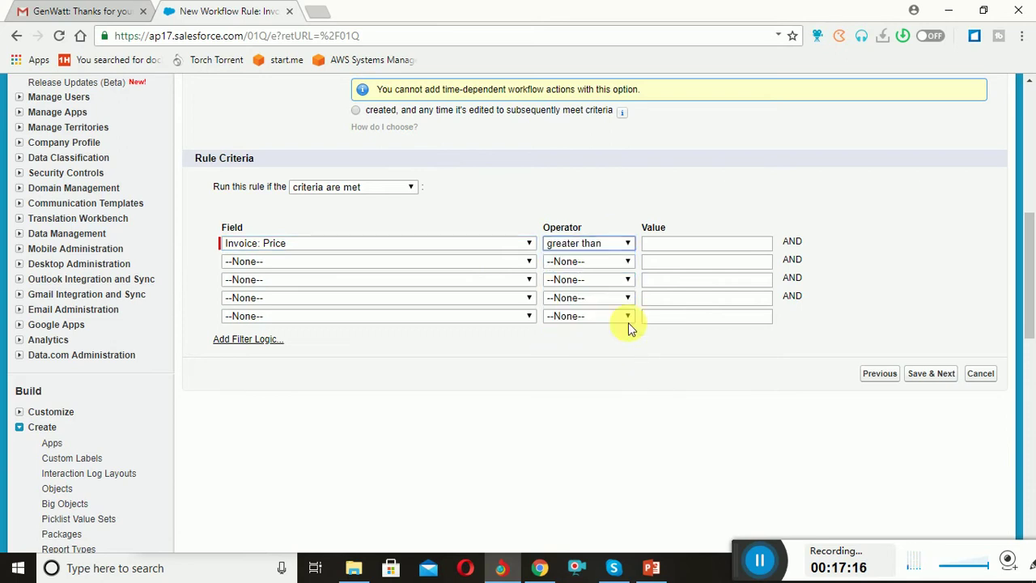
pyautogui.click(693, 244)
pyautogui.write('20000')
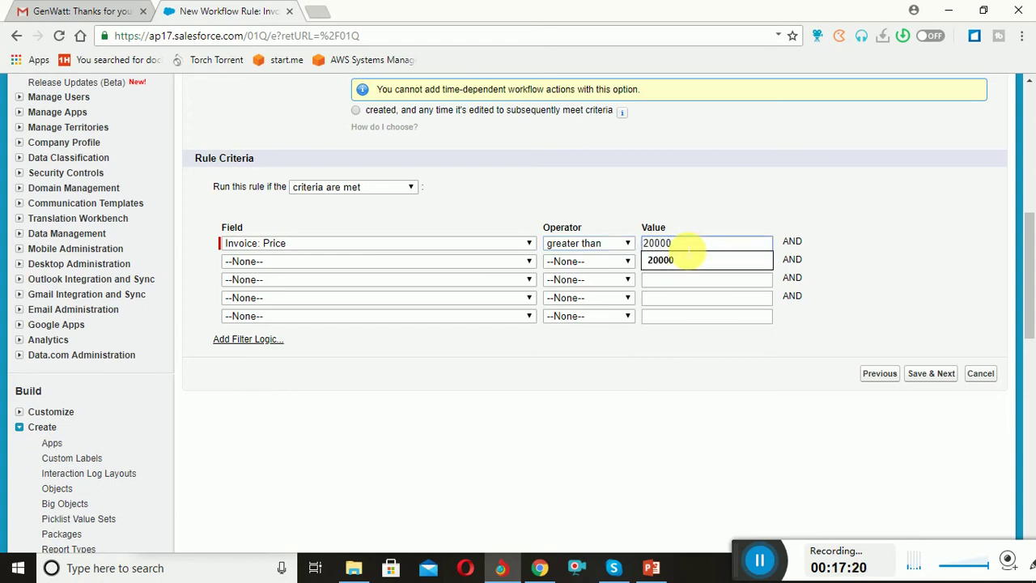
pyautogui.click(688, 259)
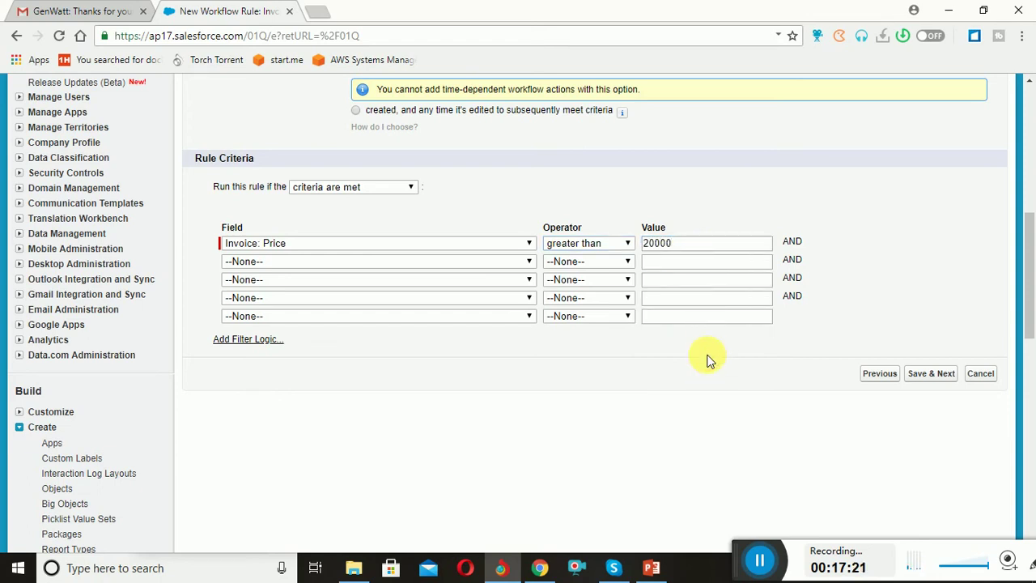
pyautogui.click(931, 375)
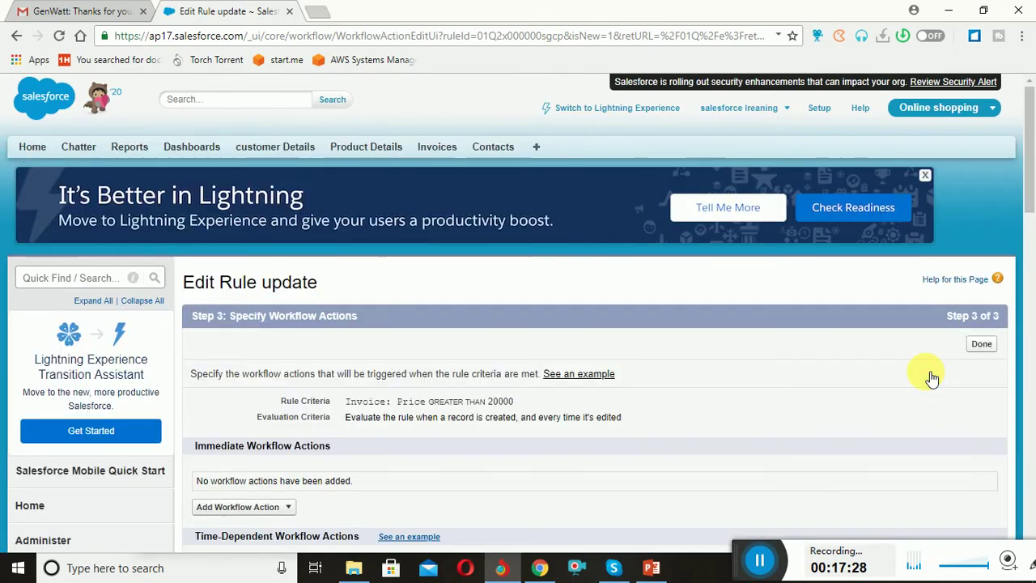
# Add a new field update as an immediate workflow action of the update rule
pyautogui.click(1029, 364)
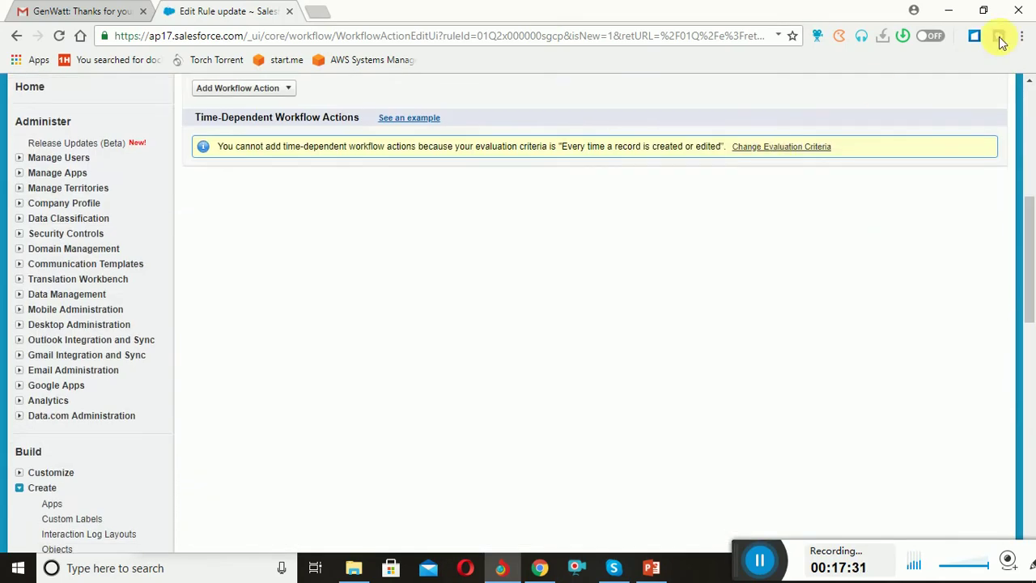
pyautogui.click(1028, 81)
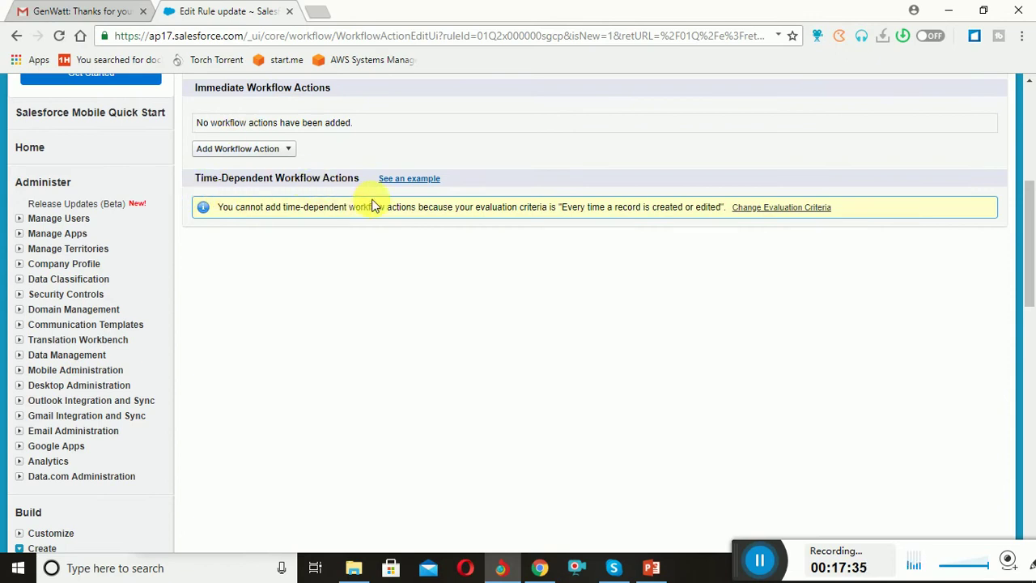
pyautogui.click(288, 154)
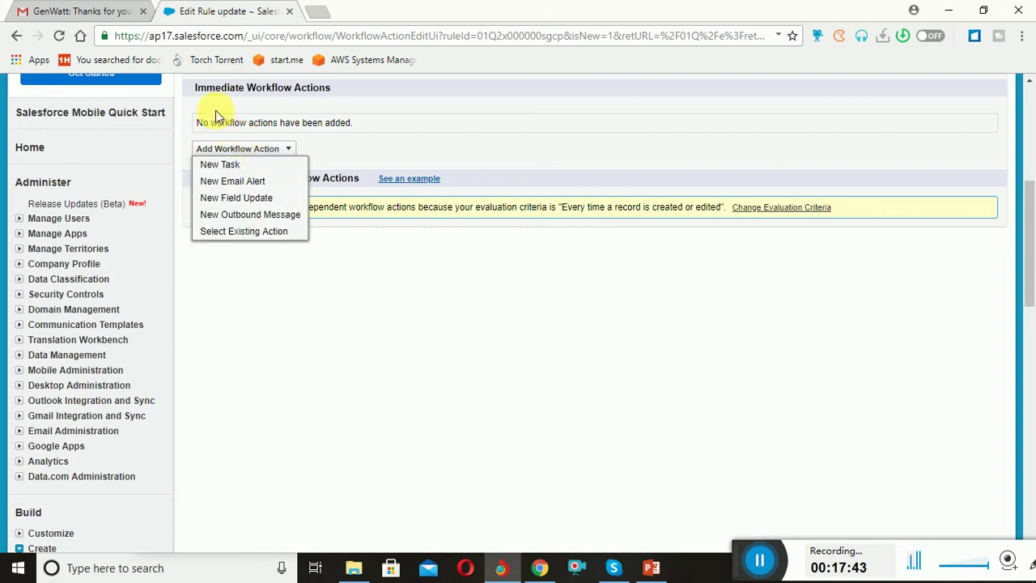
pyautogui.click(242, 198)
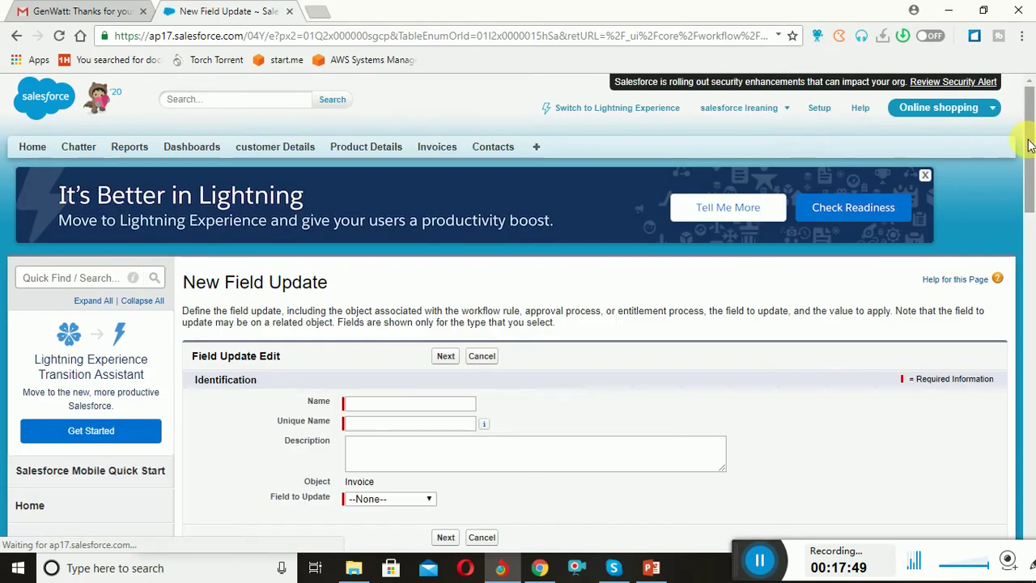
# Enter fieldupdate as the field update's name and let the unique name fill in to match
pyautogui.click(437, 405)
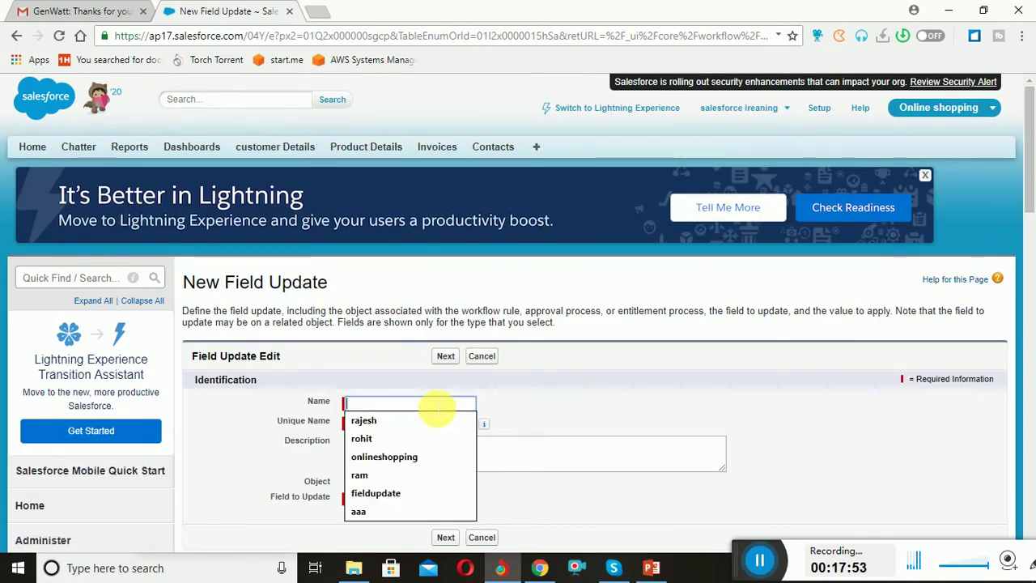
pyautogui.write('u')
pyautogui.press('BackSpace')
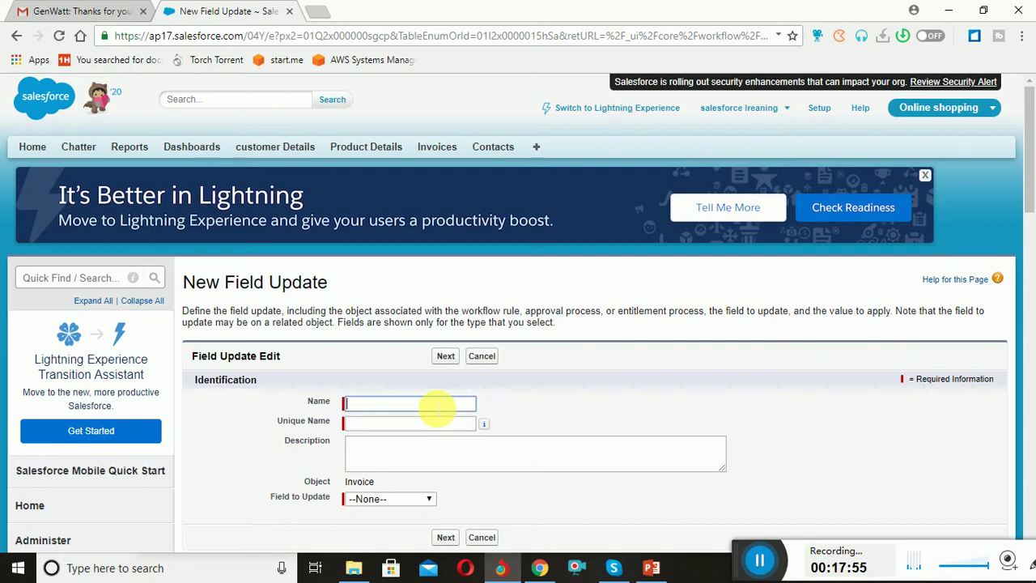
pyautogui.write('fieldupda')
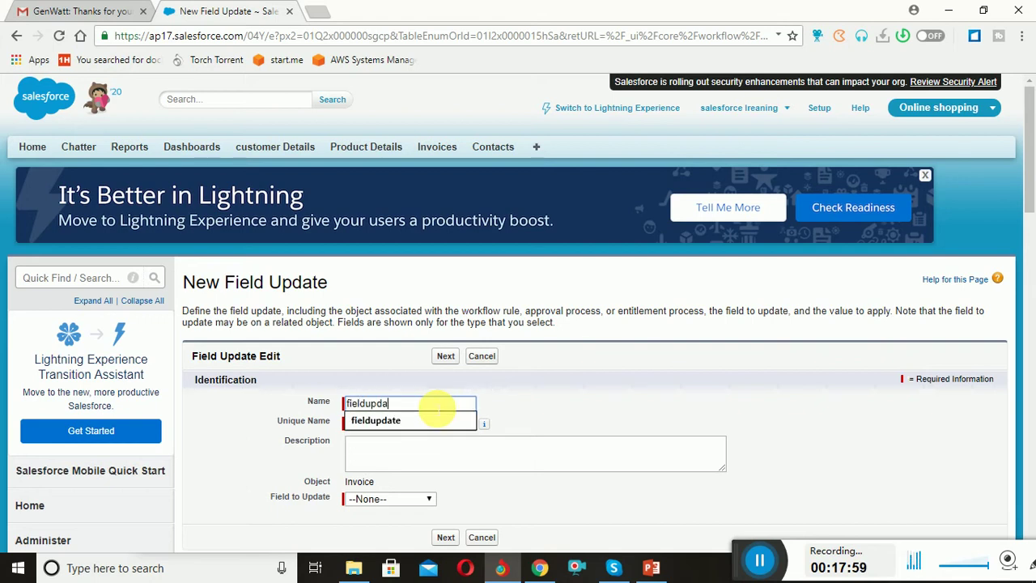
pyautogui.write('te')
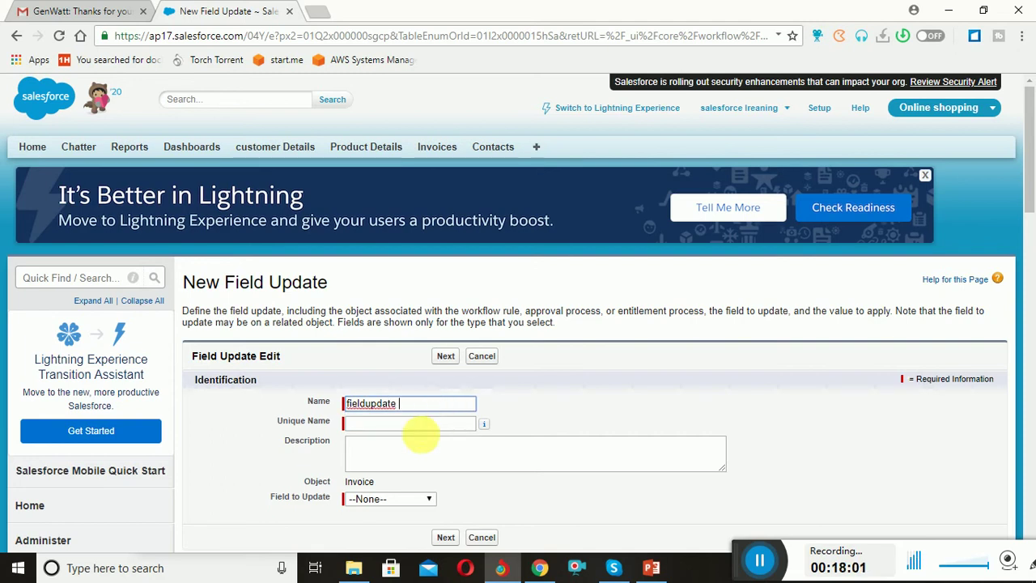
pyautogui.click(425, 445)
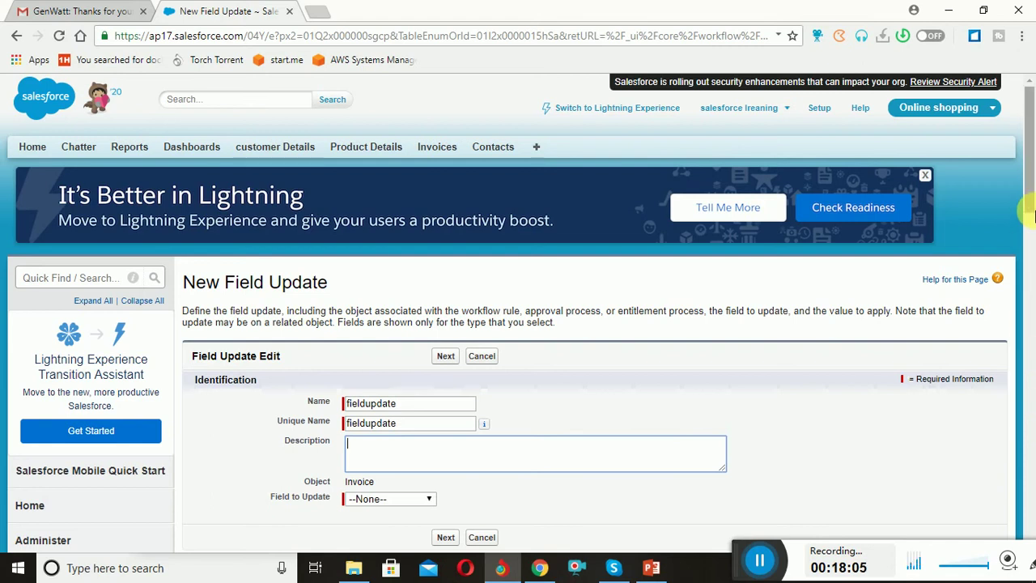
# Choose Price as the field to update and continue to its new value options
pyautogui.rightClick(1019, 230)
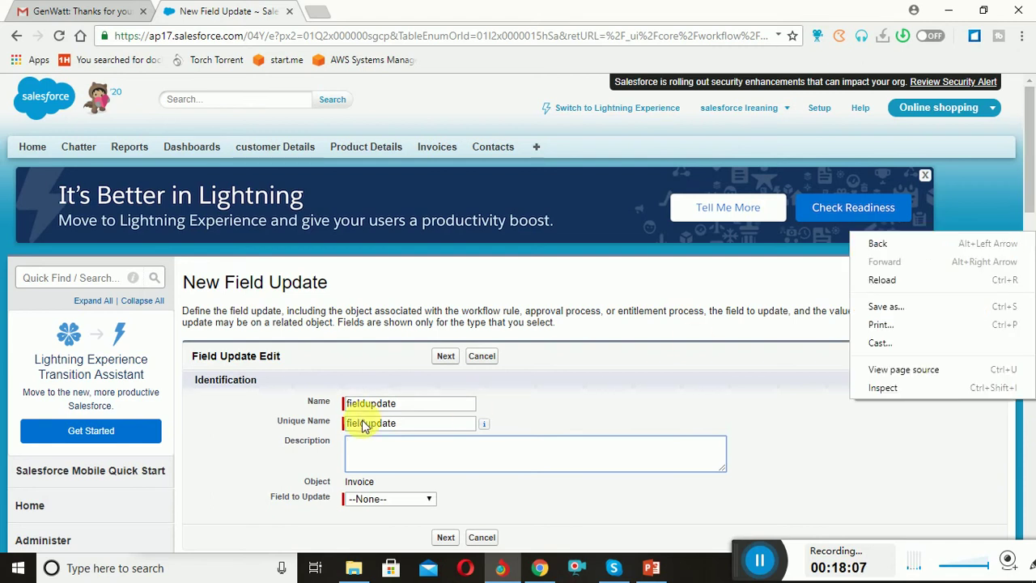
pyautogui.click(403, 499)
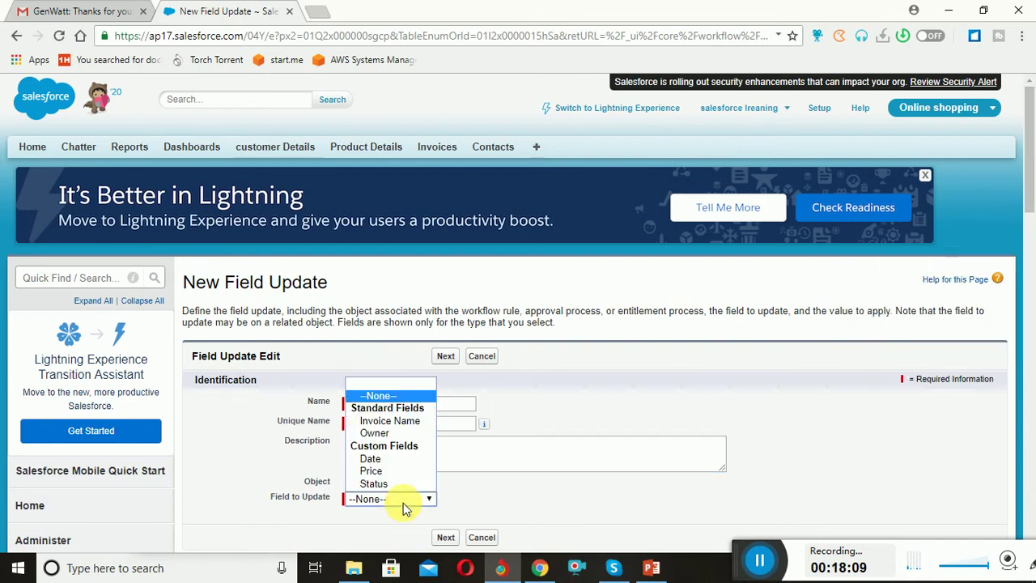
pyautogui.click(397, 476)
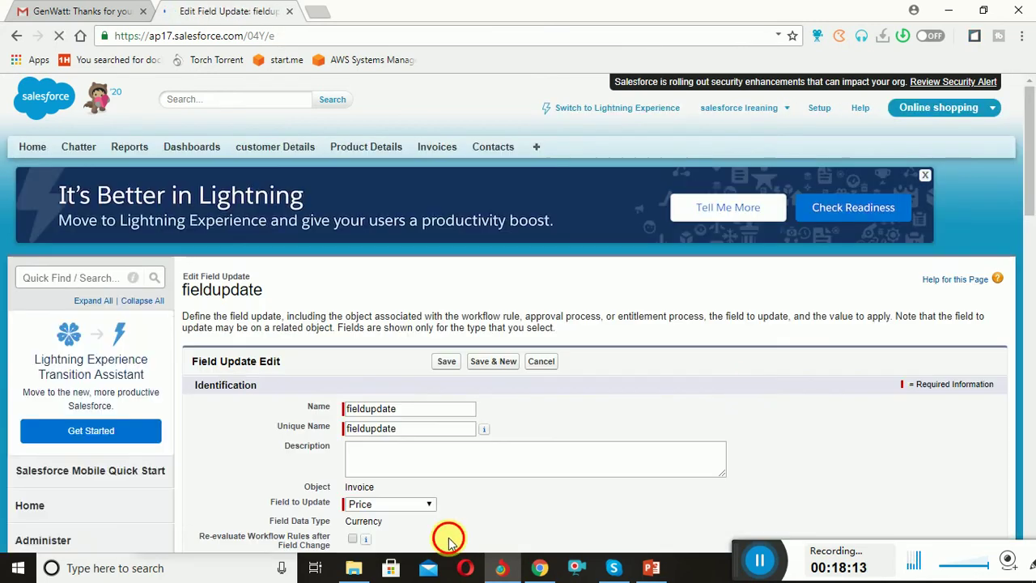
pyautogui.hotkey('ctrl', 'a')
pyautogui.rightClick(1035, 261)
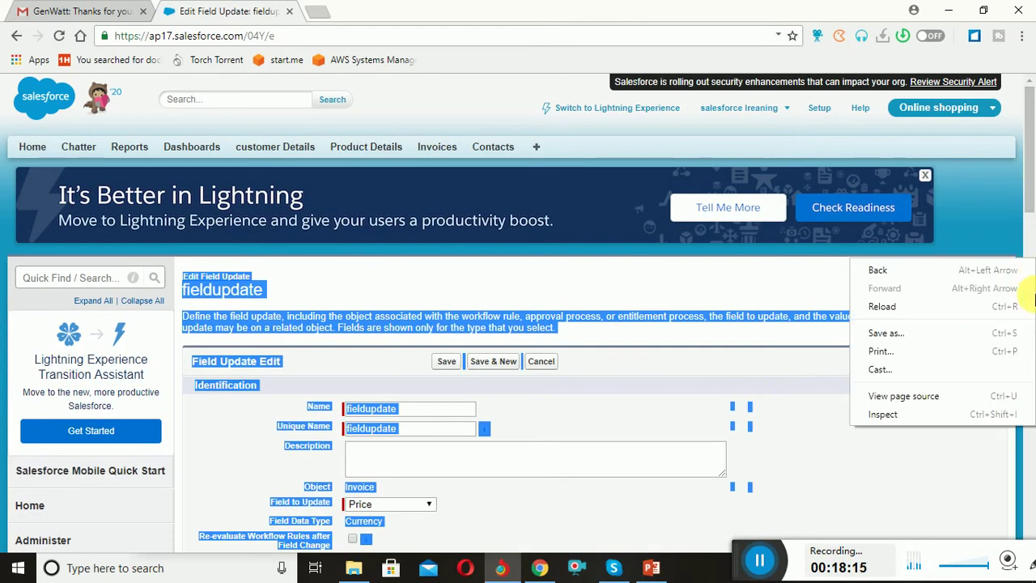
pyautogui.click(1030, 251)
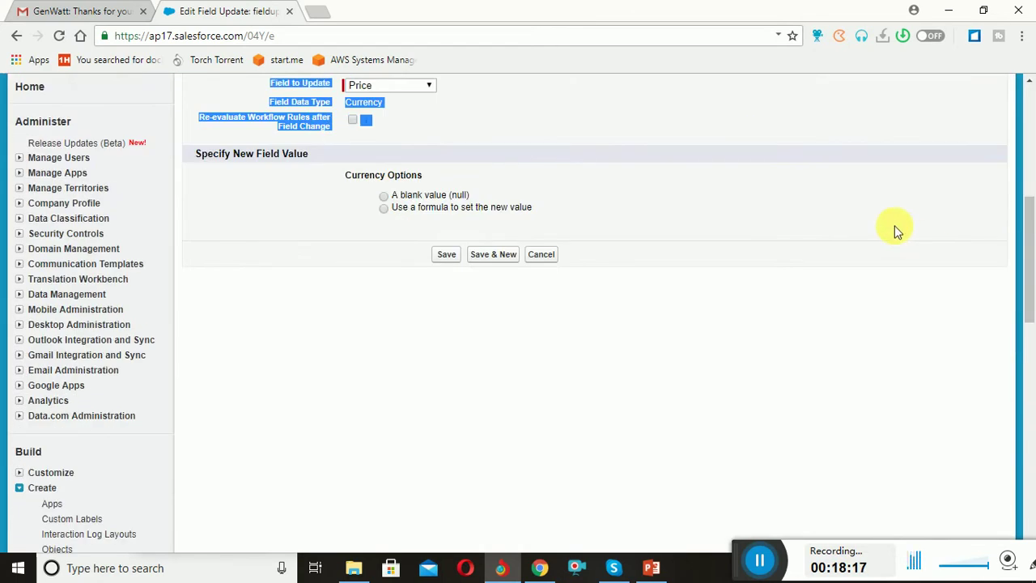
pyautogui.rightClick(419, 91)
pyautogui.click(415, 85)
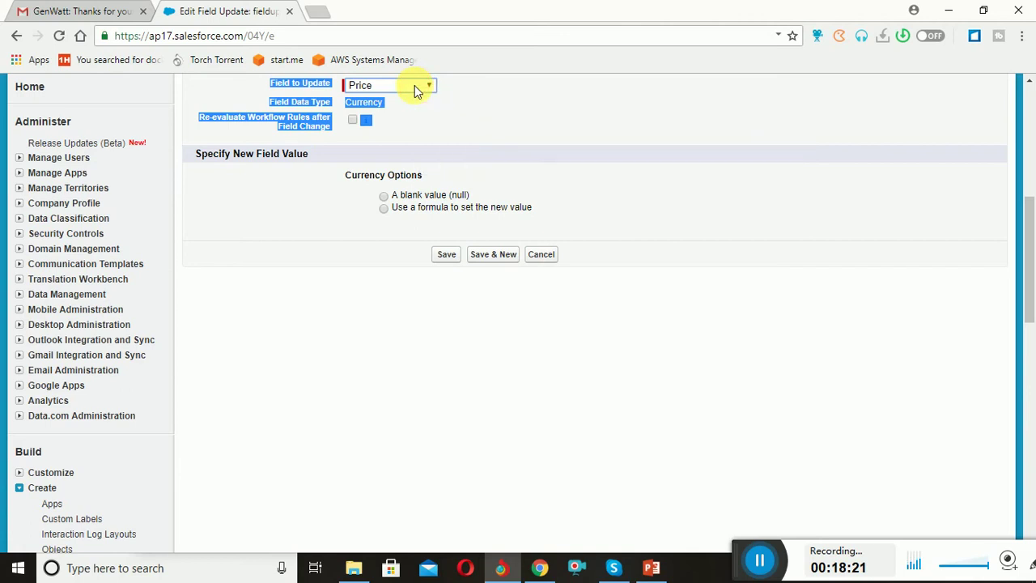
# Change the field to update to Status with the specific value 2.Closed, and save the field update
pyautogui.click(414, 85)
pyautogui.click(390, 177)
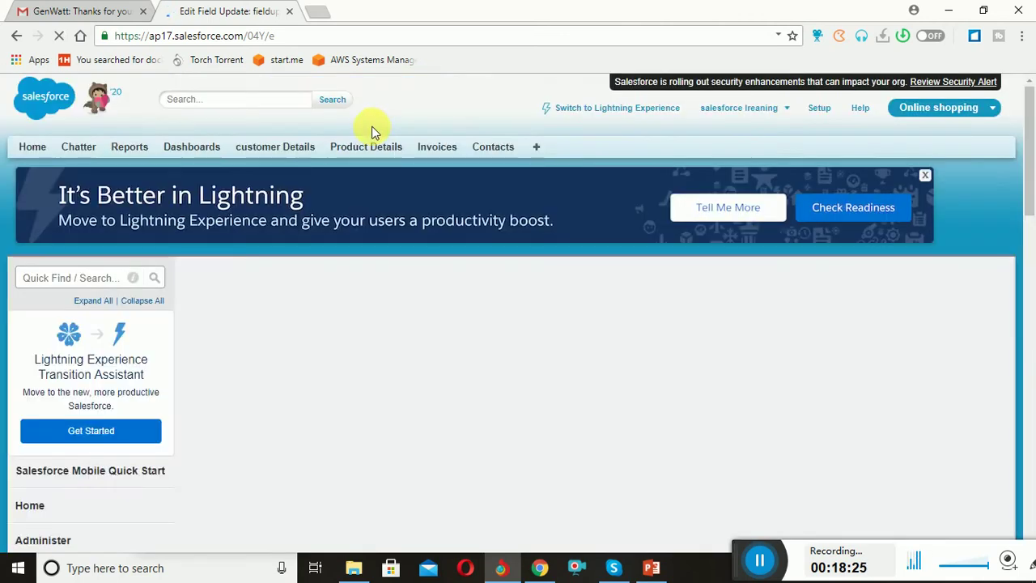
pyautogui.click(1032, 334)
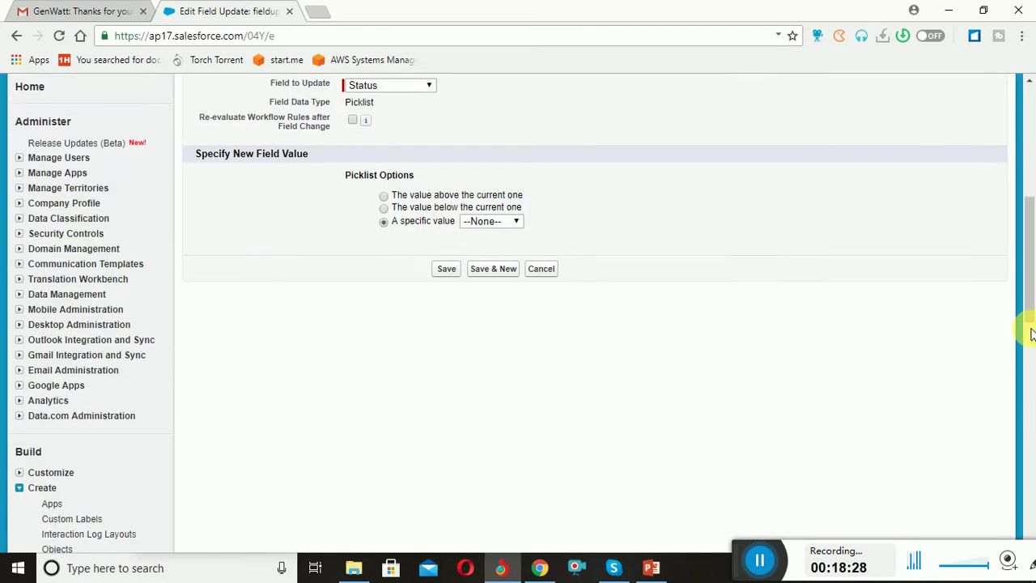
pyautogui.click(481, 228)
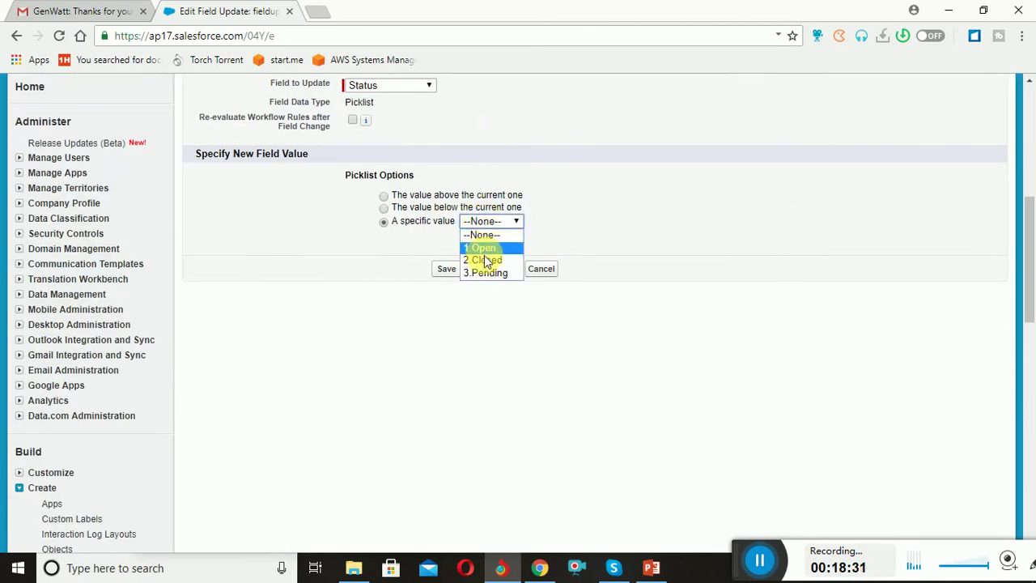
pyautogui.click(487, 261)
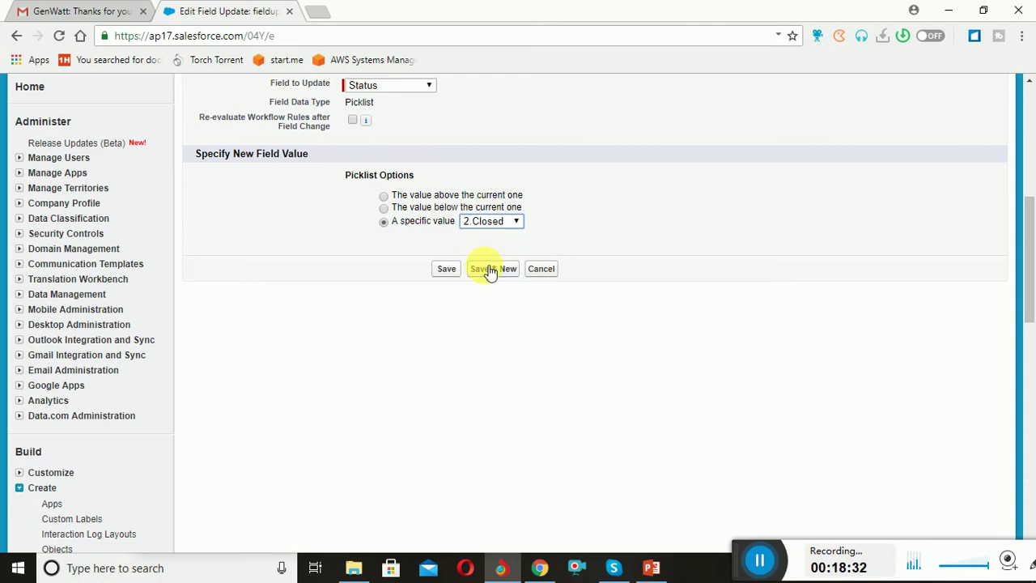
pyautogui.click(446, 270)
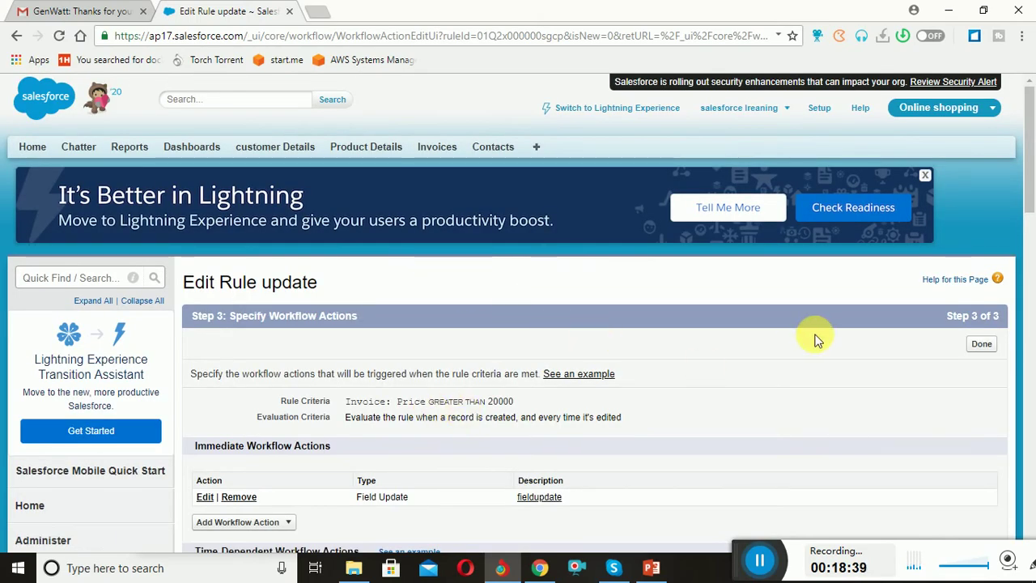
# Finish specifying the workflow actions and activate the update rule
pyautogui.click(979, 345)
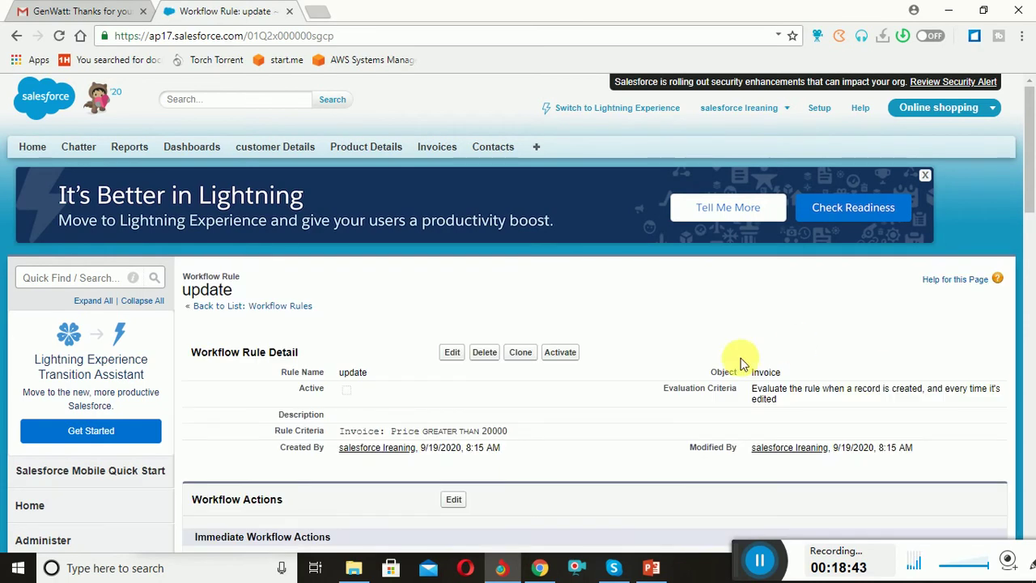
pyautogui.click(568, 357)
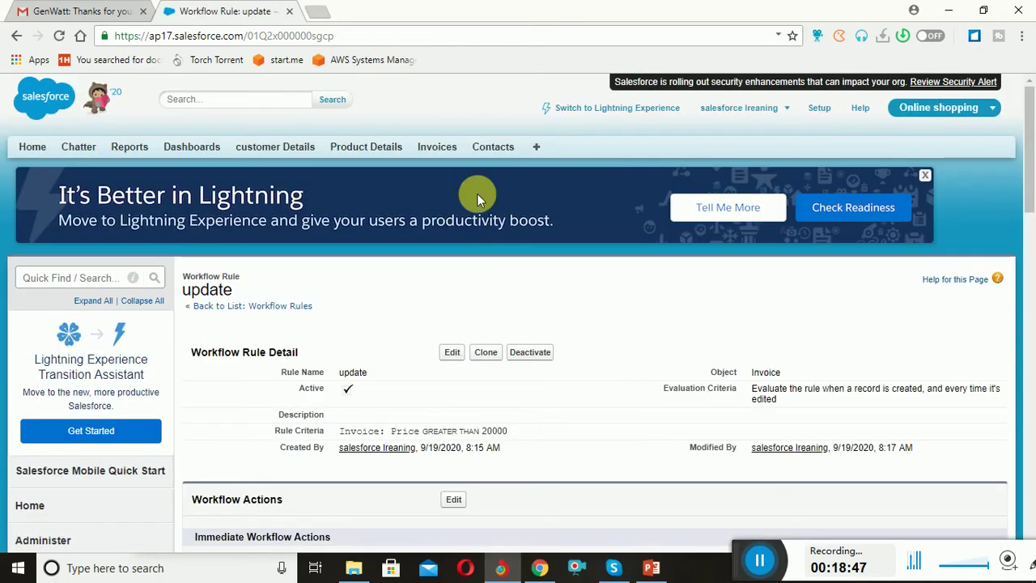
# Start a new invoice record and enter a first name as the Invoice Name
pyautogui.click(439, 144)
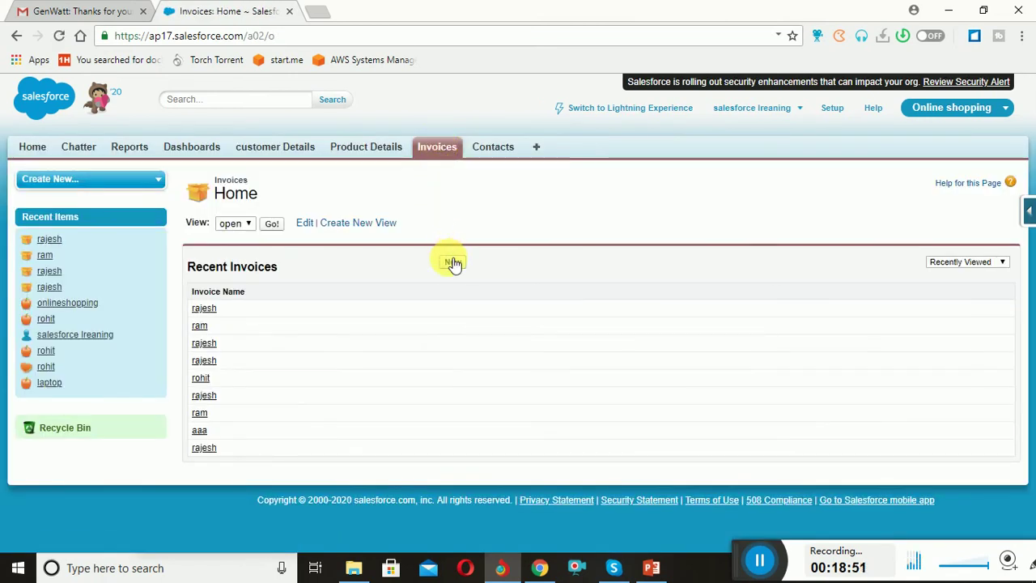
pyautogui.click(451, 262)
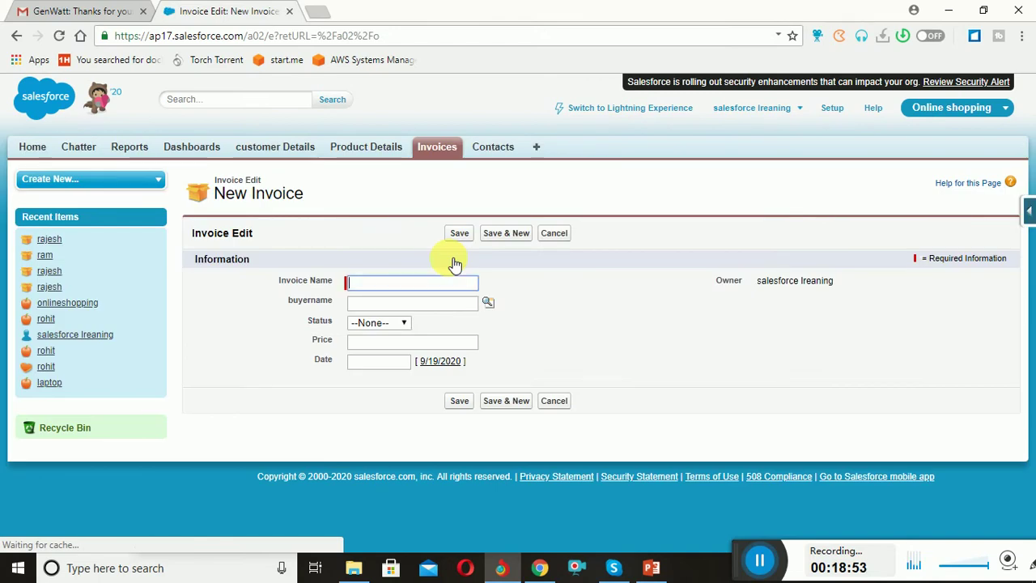
pyautogui.click(389, 285)
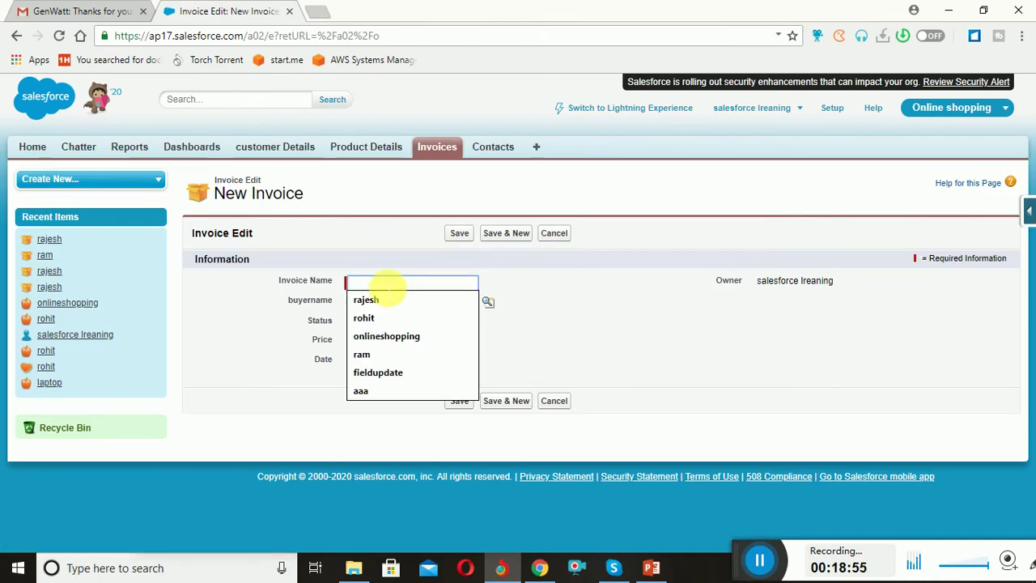
pyautogui.write('rohit')
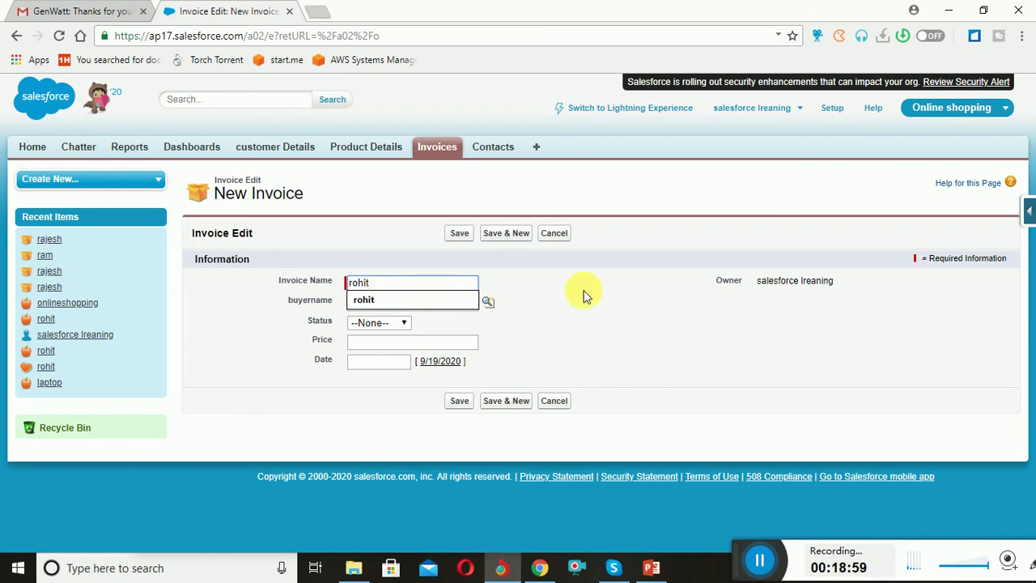
pyautogui.click(557, 292)
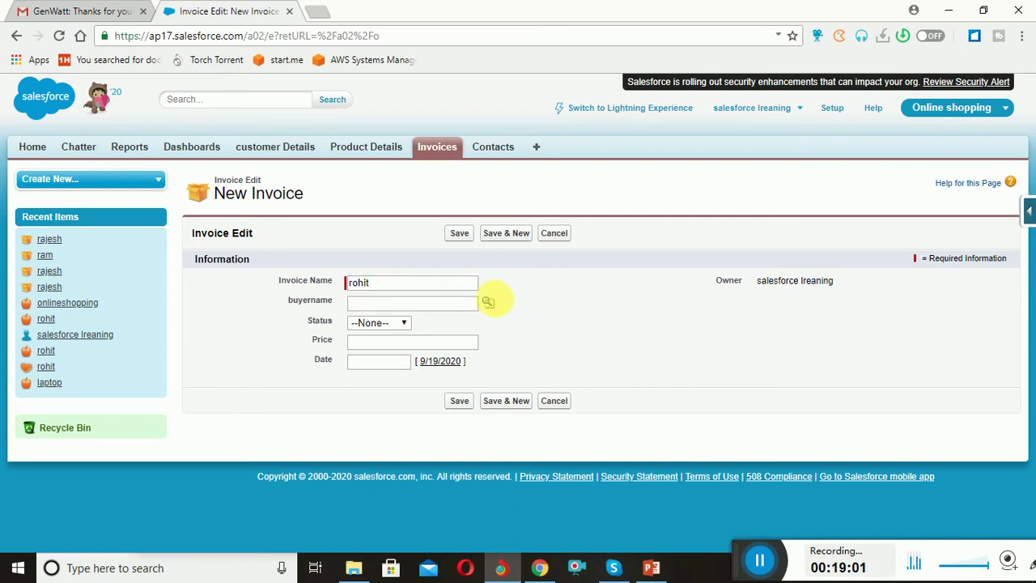
# Pick the first recently viewed contact as the invoice's buyer and set Status to 3.Pending
pyautogui.click(490, 304)
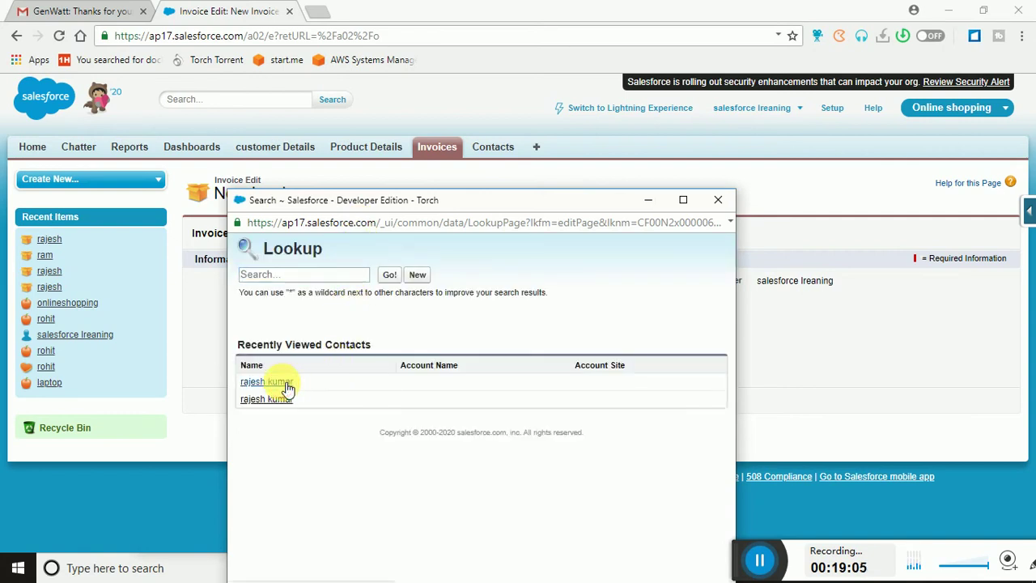
pyautogui.click(284, 383)
pyautogui.click(394, 325)
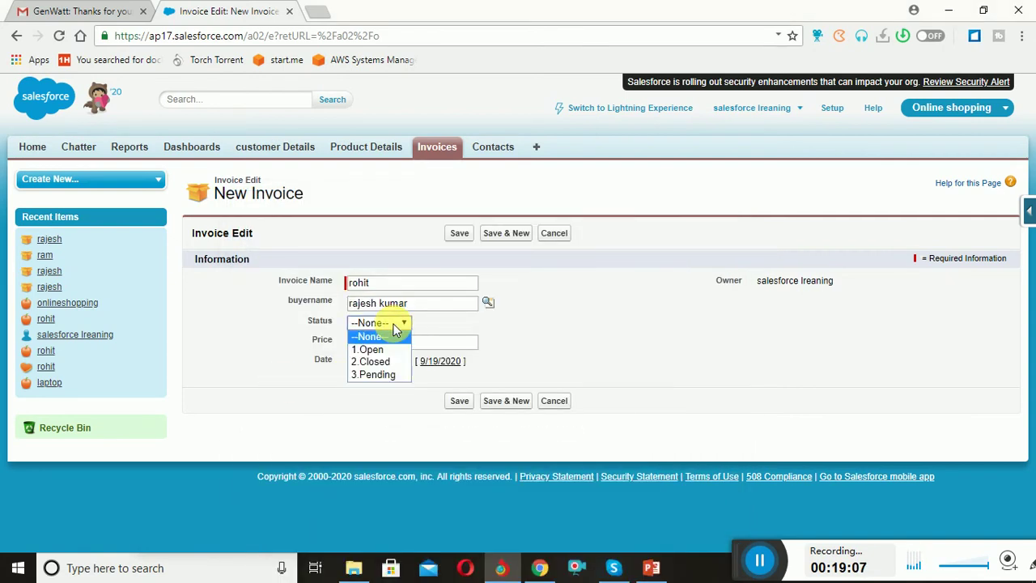
pyautogui.click(386, 375)
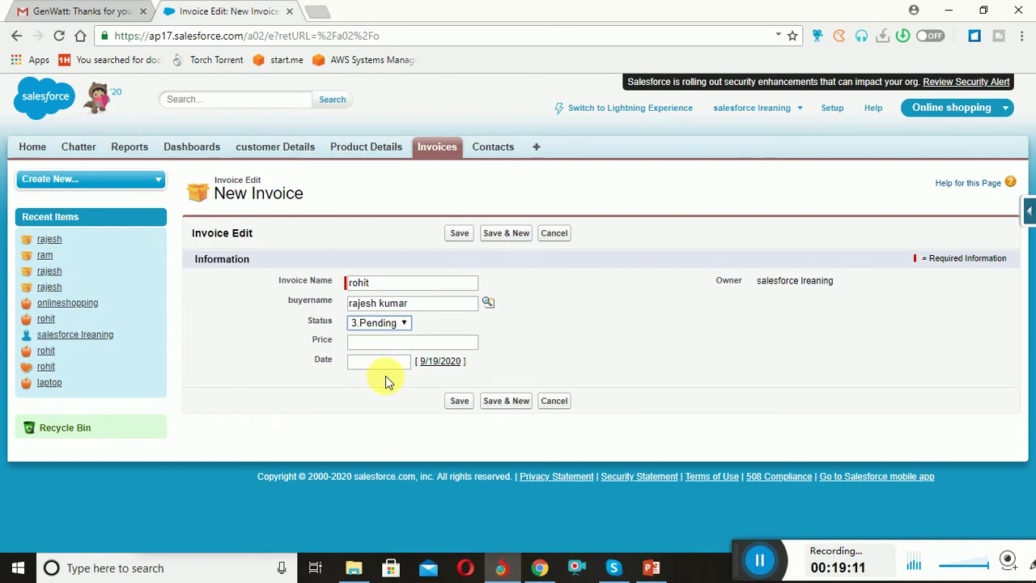
# Set the invoice's Price to 250000 and its Date to 9/19/2020, and save the record
pyautogui.click(380, 342)
pyautogui.write('250000')
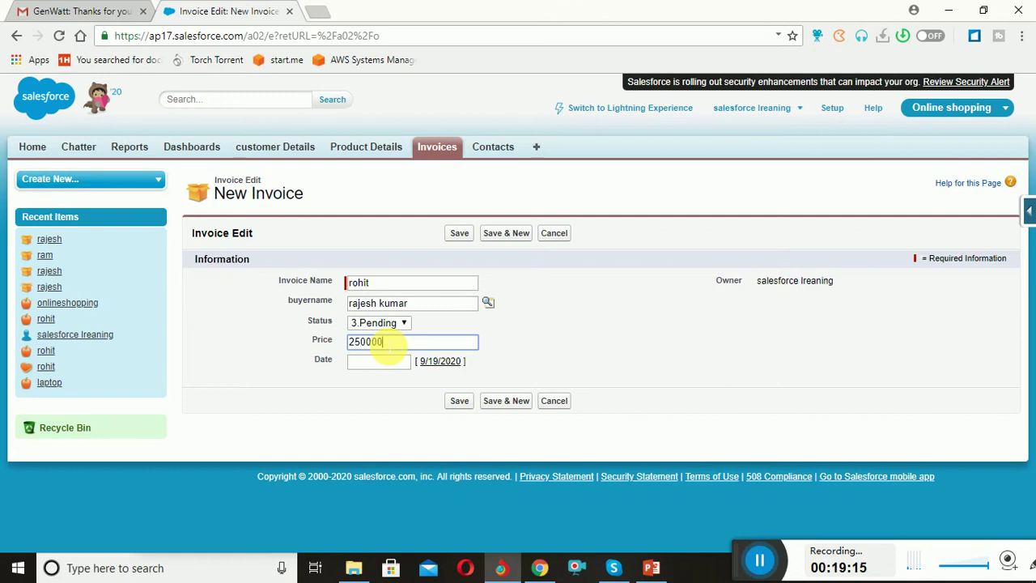
pyautogui.click(440, 361)
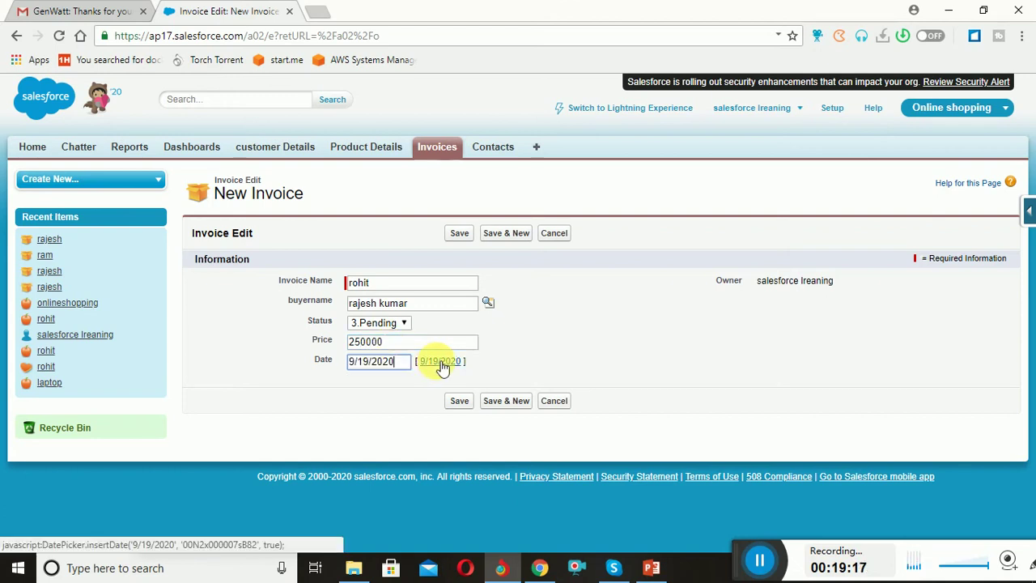
pyautogui.click(466, 404)
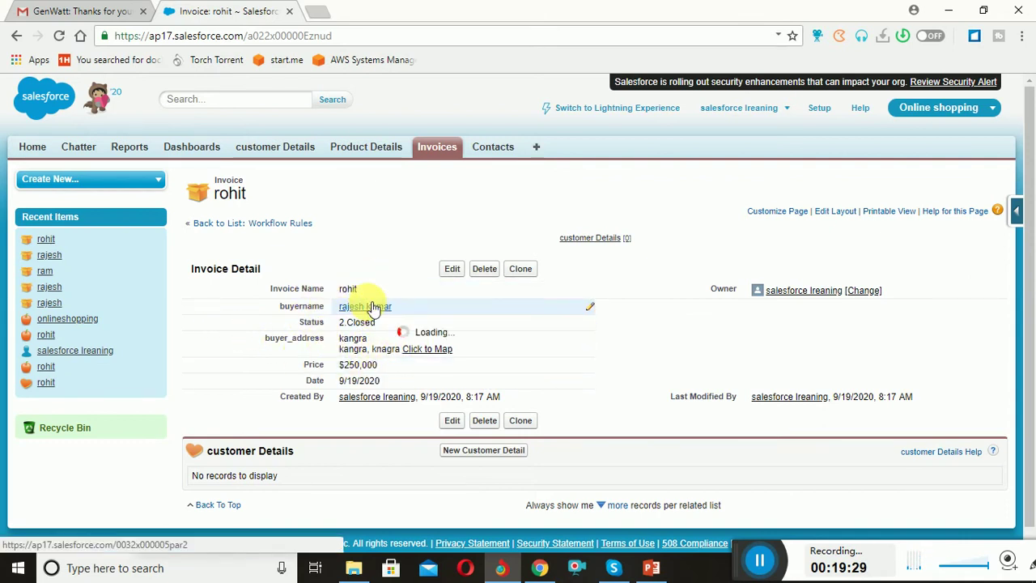
# Reopen the saved invoice for editing and change its Price to 2150
pyautogui.click(457, 270)
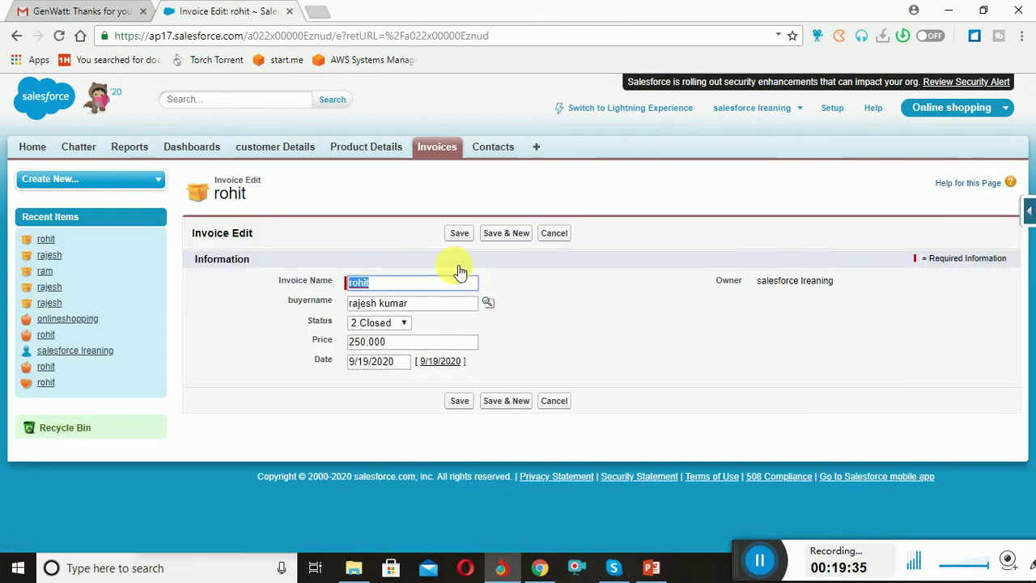
pyautogui.click(450, 308)
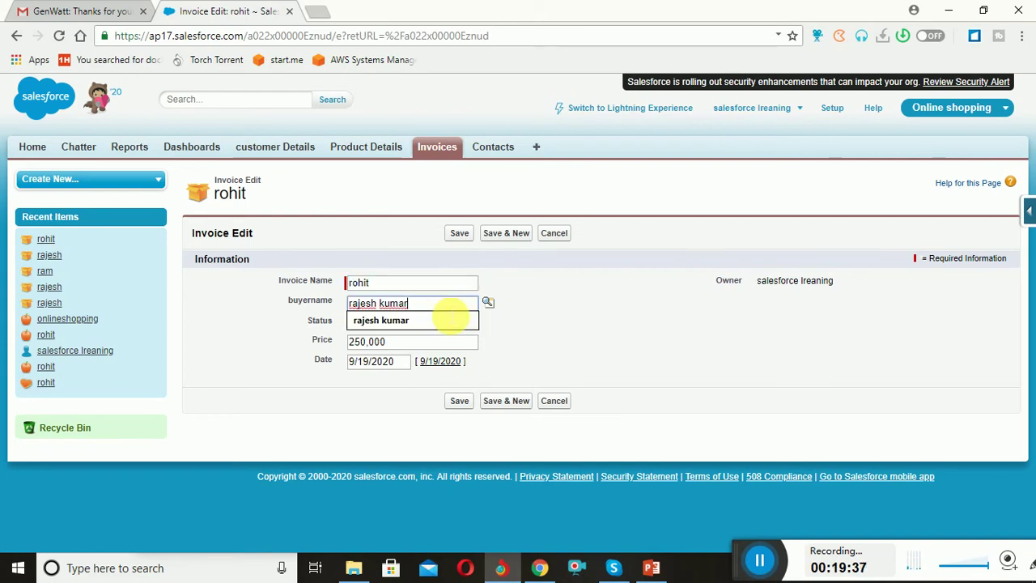
pyautogui.click(425, 342)
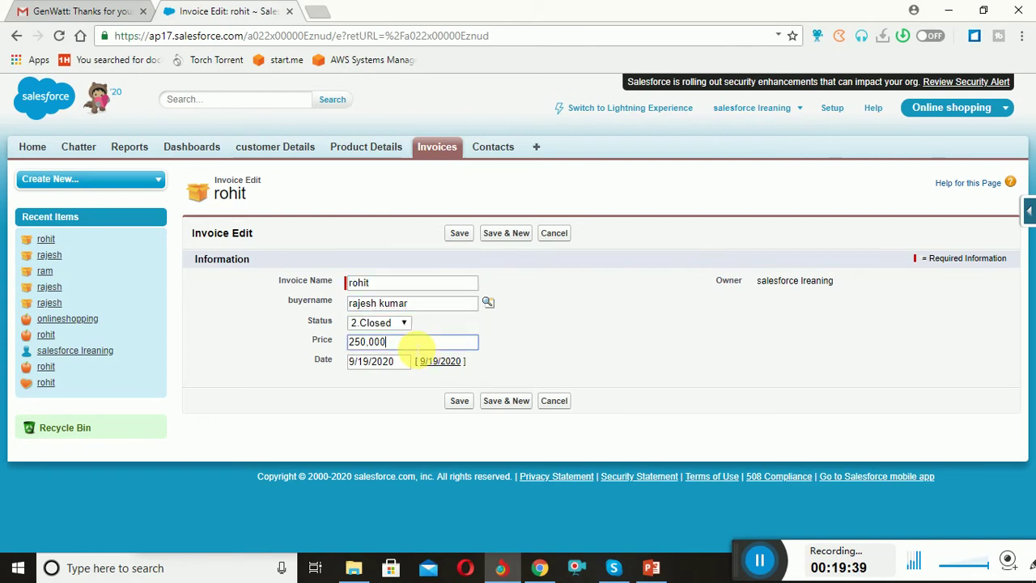
pyautogui.press('BackSpace')
pyautogui.press('BackSpace')
pyautogui.press('BackSpace')
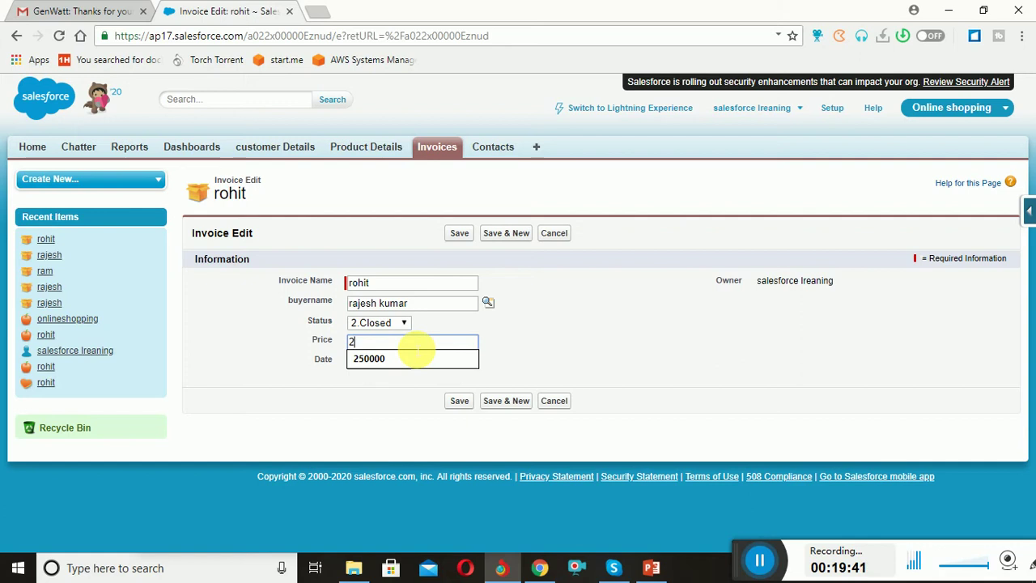
pyautogui.write('9')
pyautogui.press('BackSpace')
pyautogui.write('150')
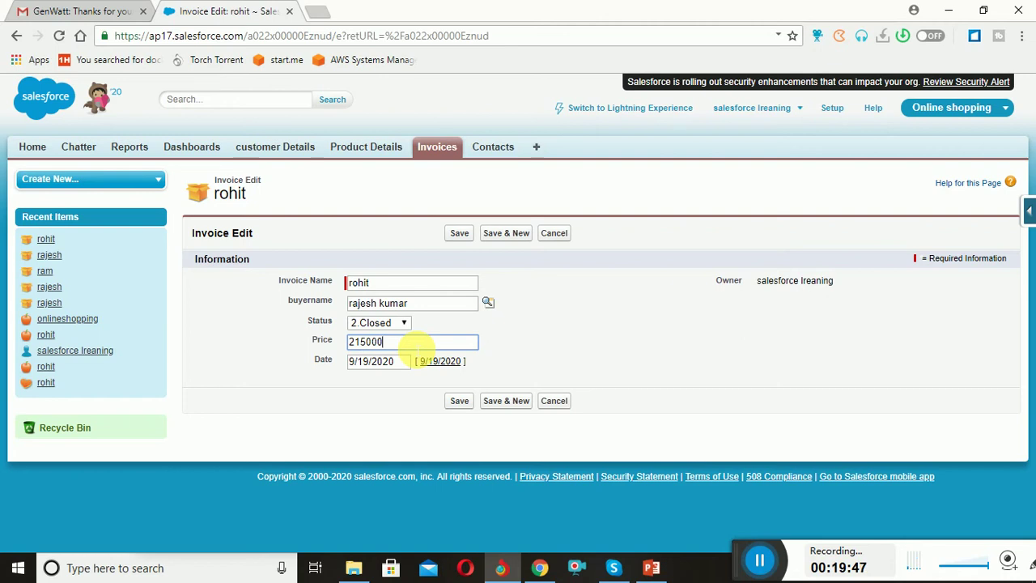
# Set the invoice's Status to 1.Open and save it, cancelling the extra blank invoice form
pyautogui.click(358, 329)
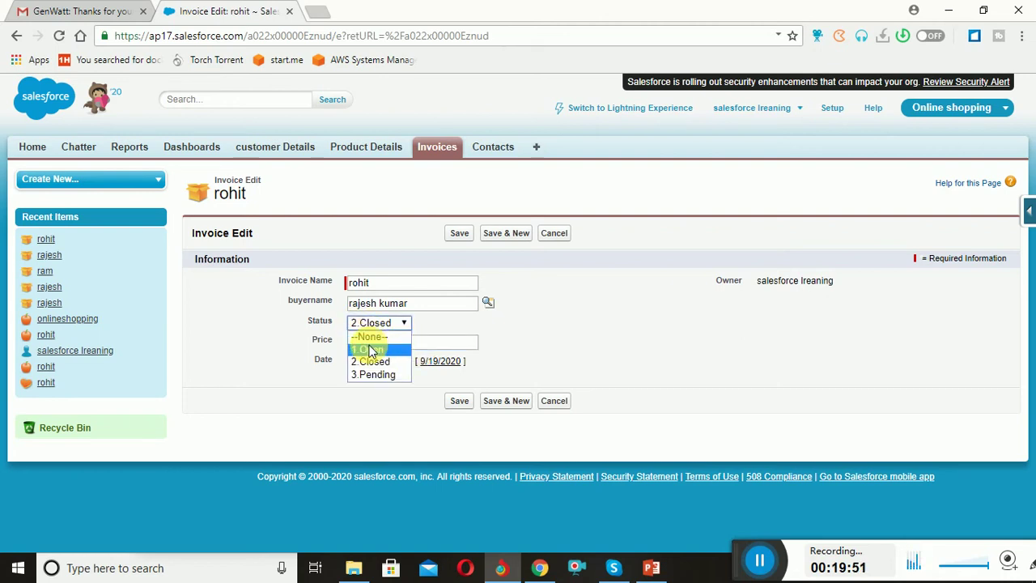
pyautogui.click(368, 349)
pyautogui.click(461, 234)
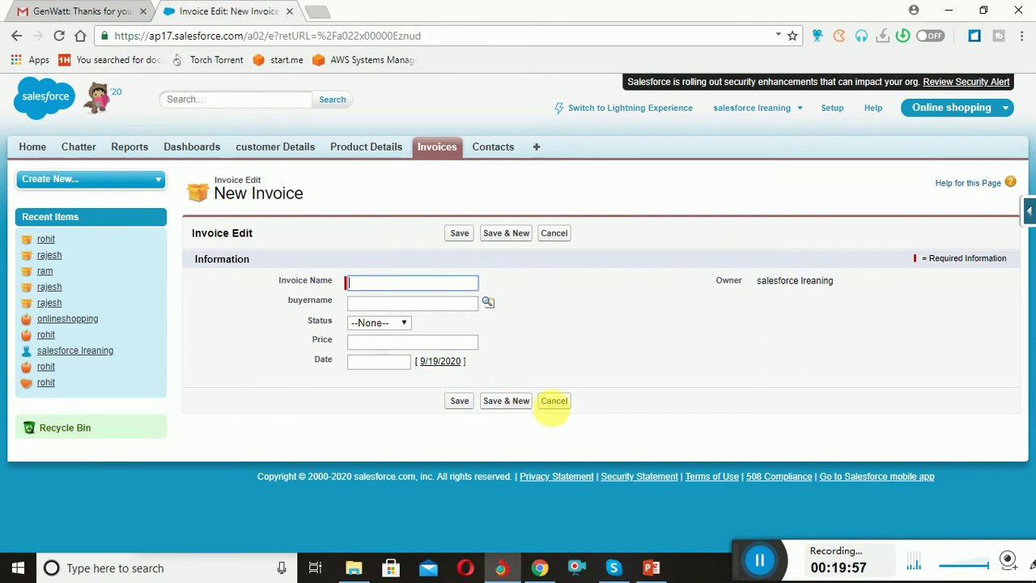
pyautogui.click(554, 401)
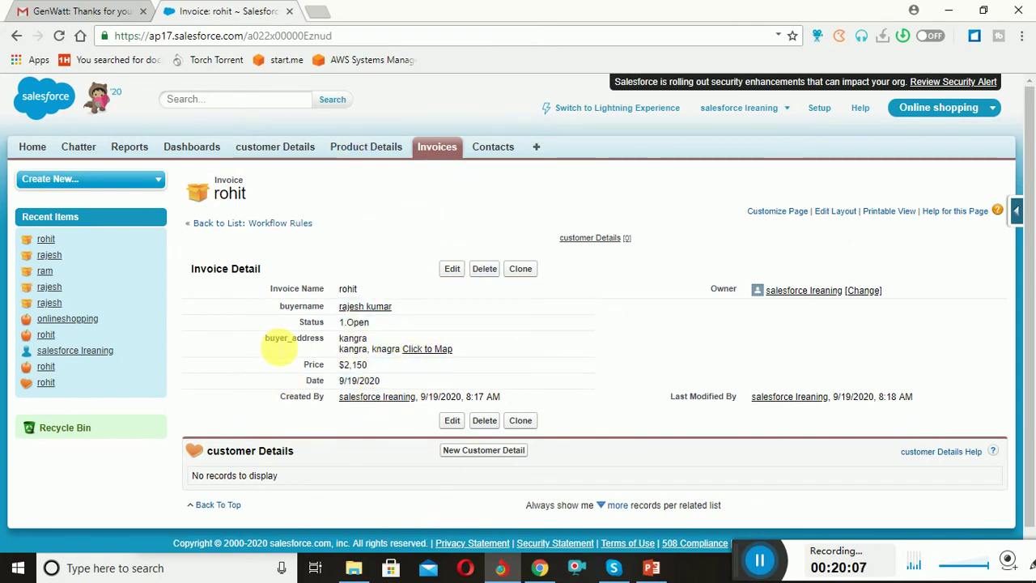
# Edit the invoice again, keeping Status at 1.Open and raising Price to 2,150,000, and save it
pyautogui.click(455, 273)
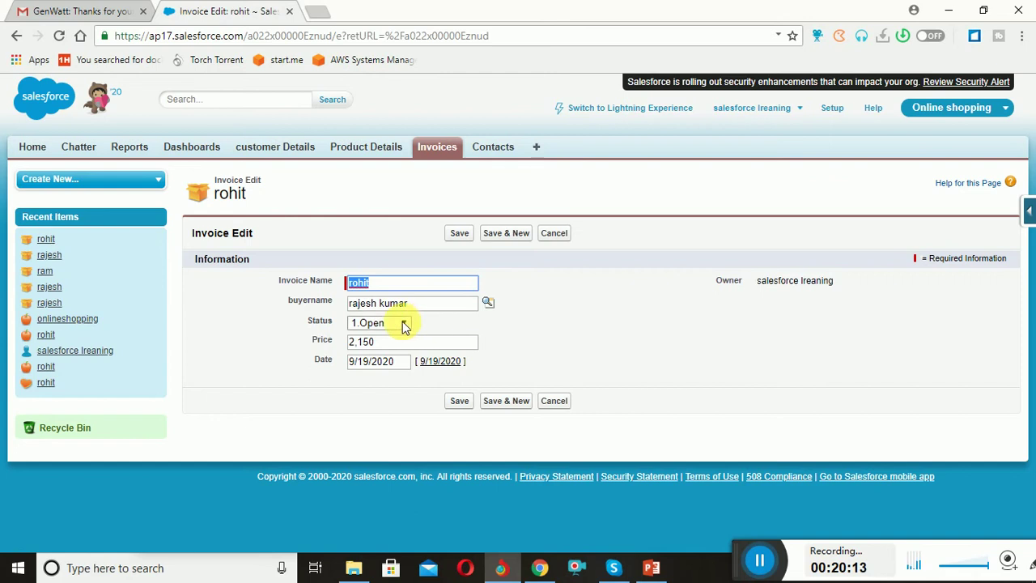
pyautogui.click(403, 324)
pyautogui.click(402, 324)
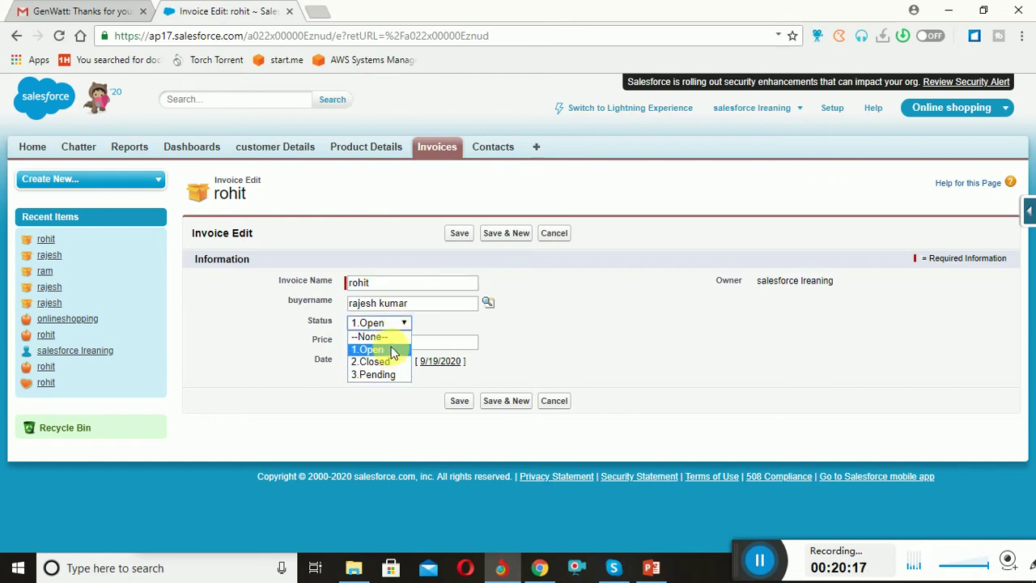
pyautogui.click(393, 354)
pyautogui.click(399, 343)
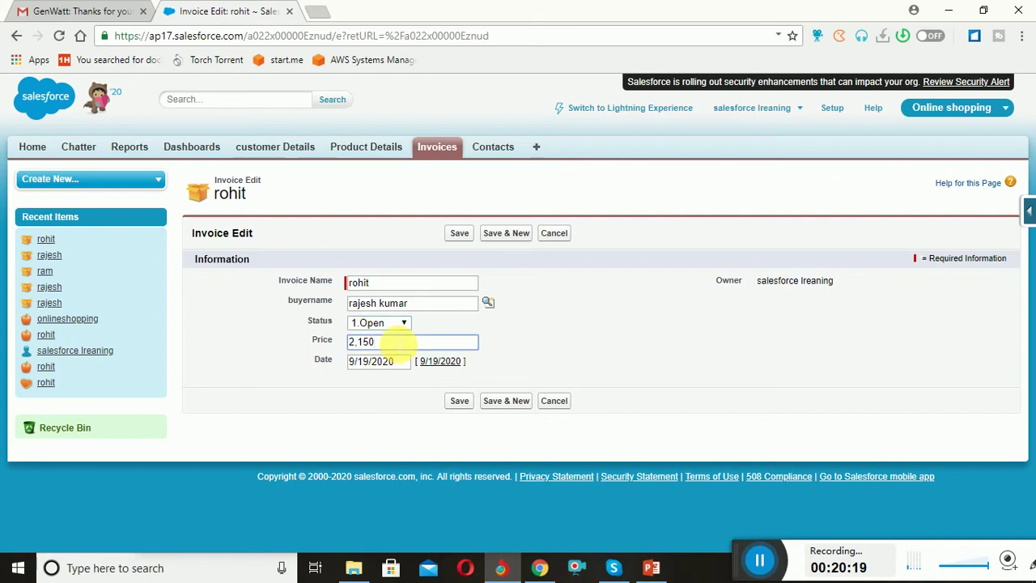
pyautogui.click(458, 401)
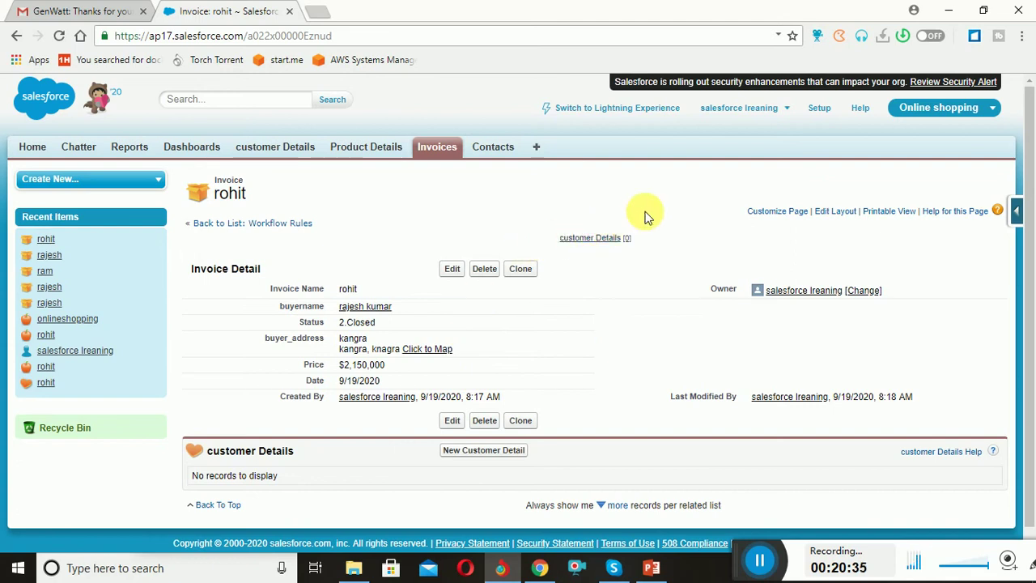
# Open the list of all workflow rules in Setup, continuing past the Understanding Workflow introduction
pyautogui.click(820, 110)
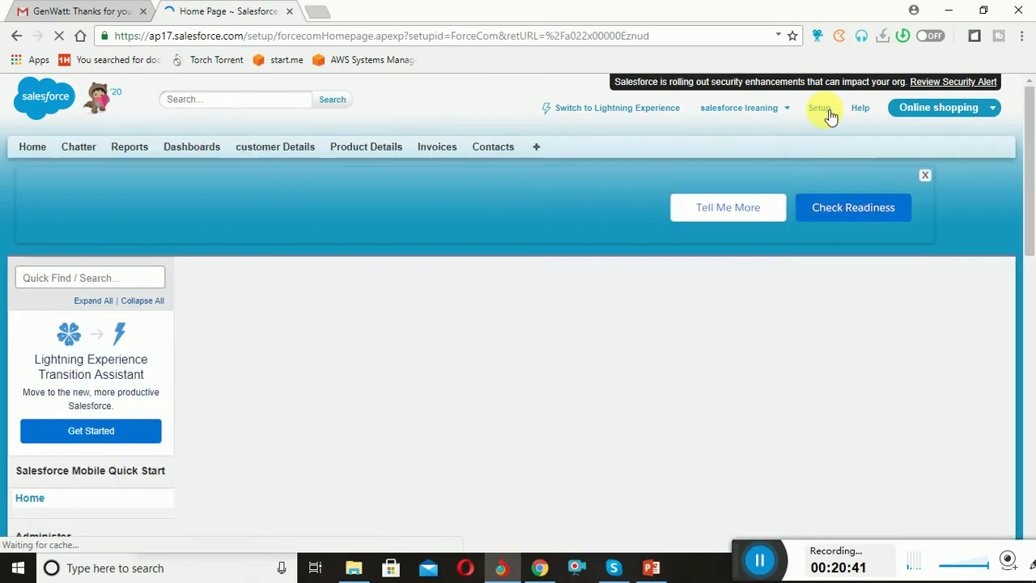
pyautogui.scroll(-5, 428, 273)
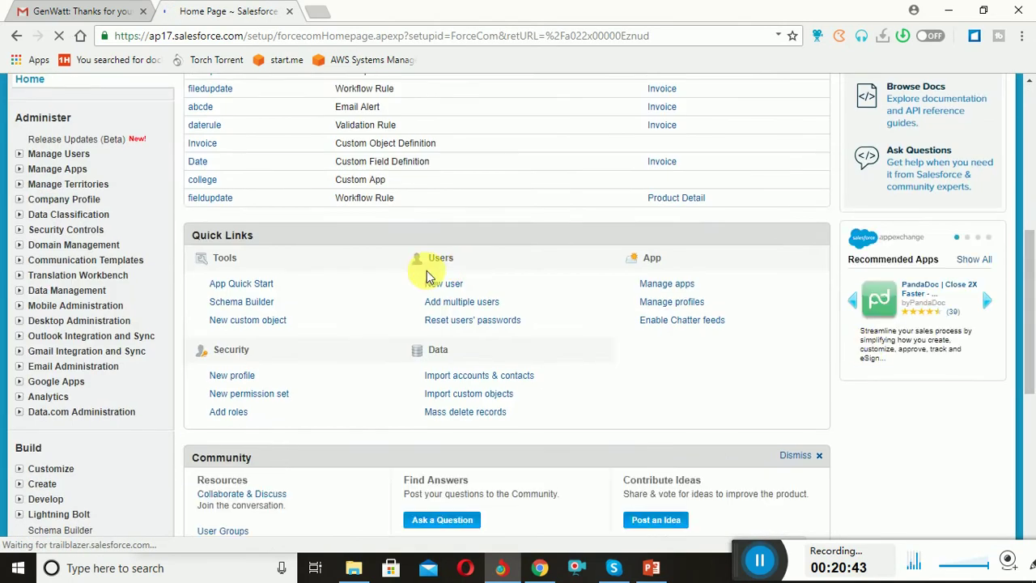
pyautogui.click(18, 485)
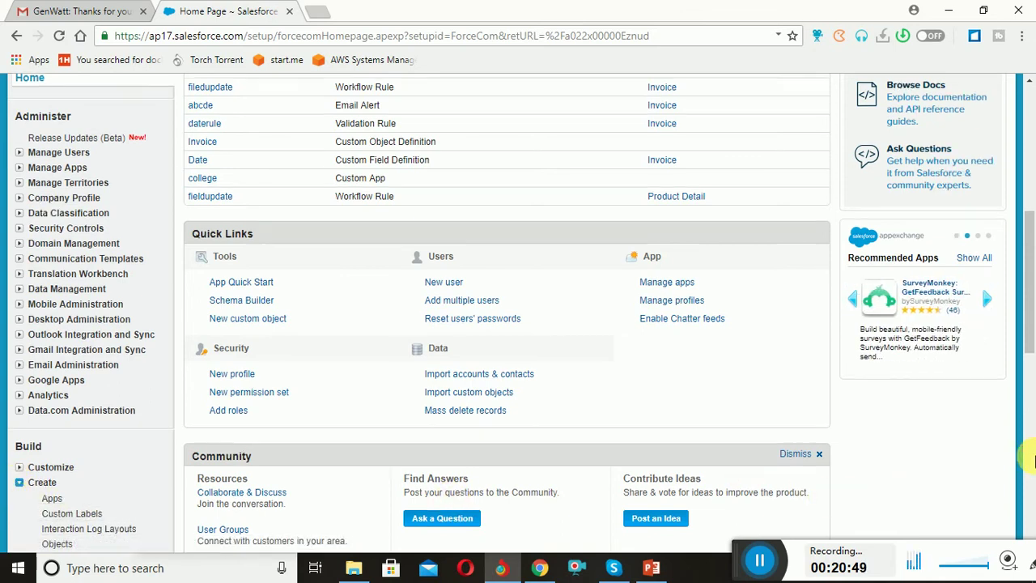
pyautogui.click(1032, 459)
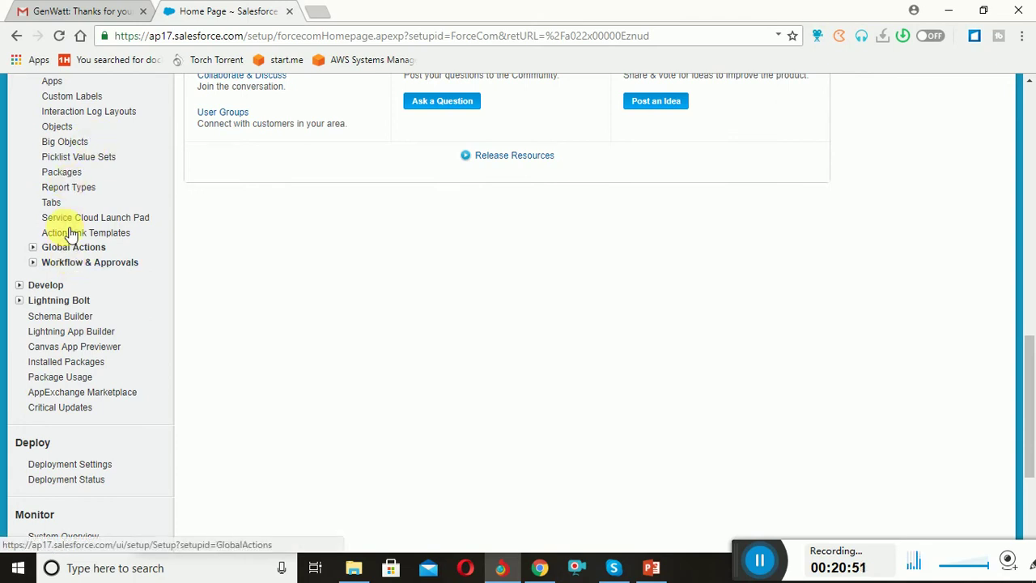
pyautogui.click(40, 263)
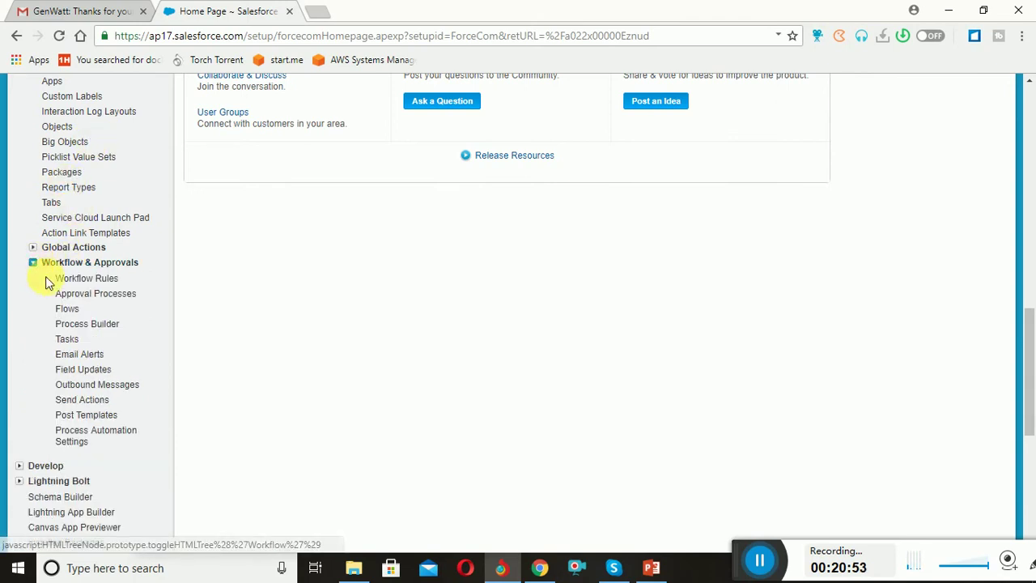
pyautogui.click(74, 281)
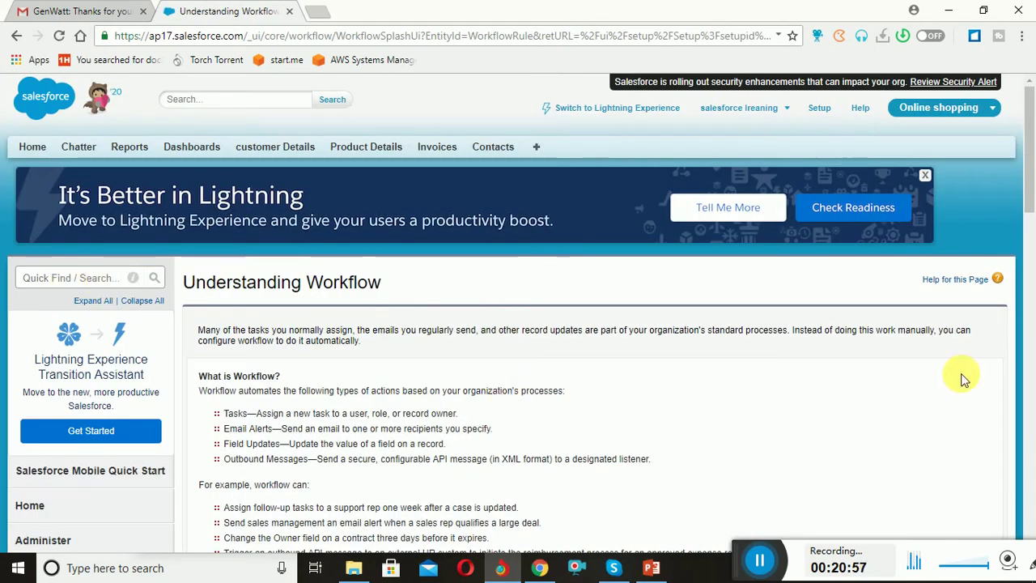
pyautogui.scroll(-5, 964, 377)
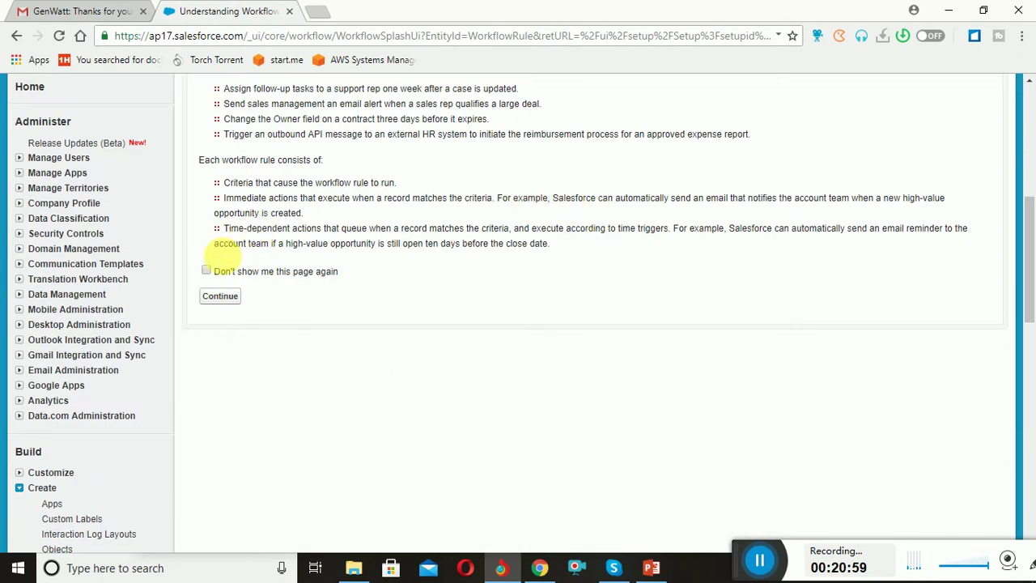
pyautogui.click(219, 298)
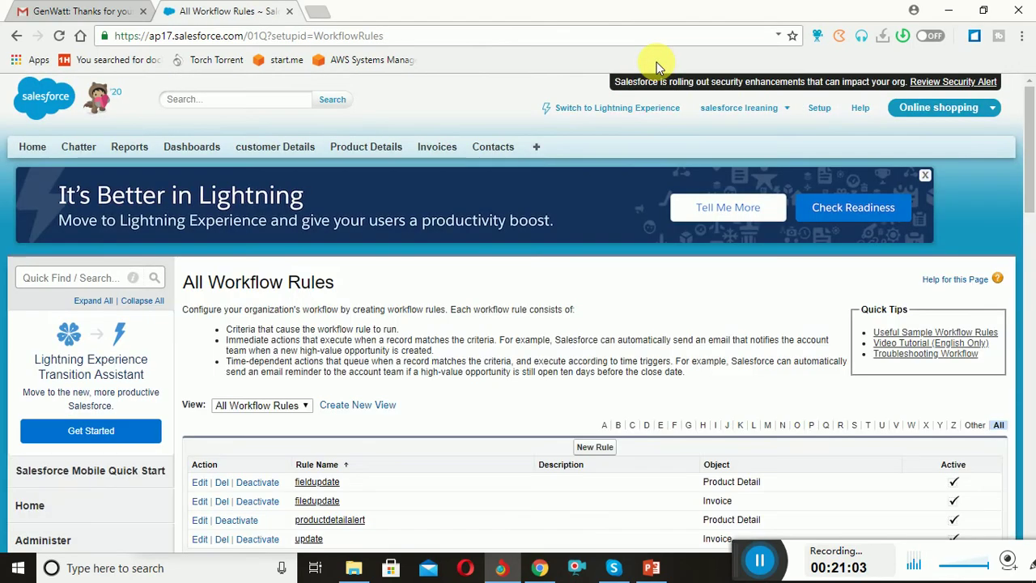
# Start a new workflow rule, select the second Invoice entry as its object, and continue to the rule configuration
pyautogui.click(589, 448)
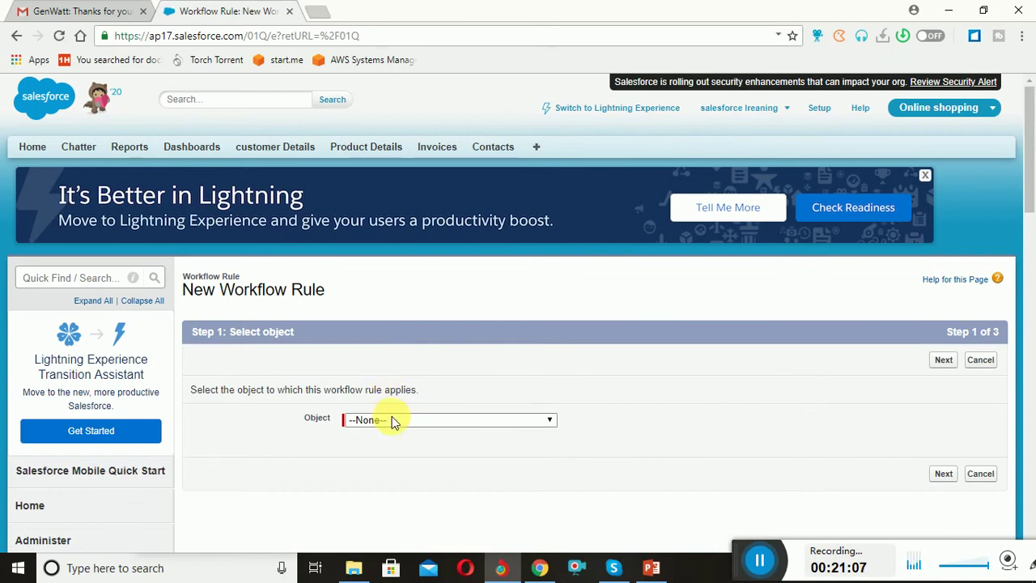
pyautogui.click(393, 419)
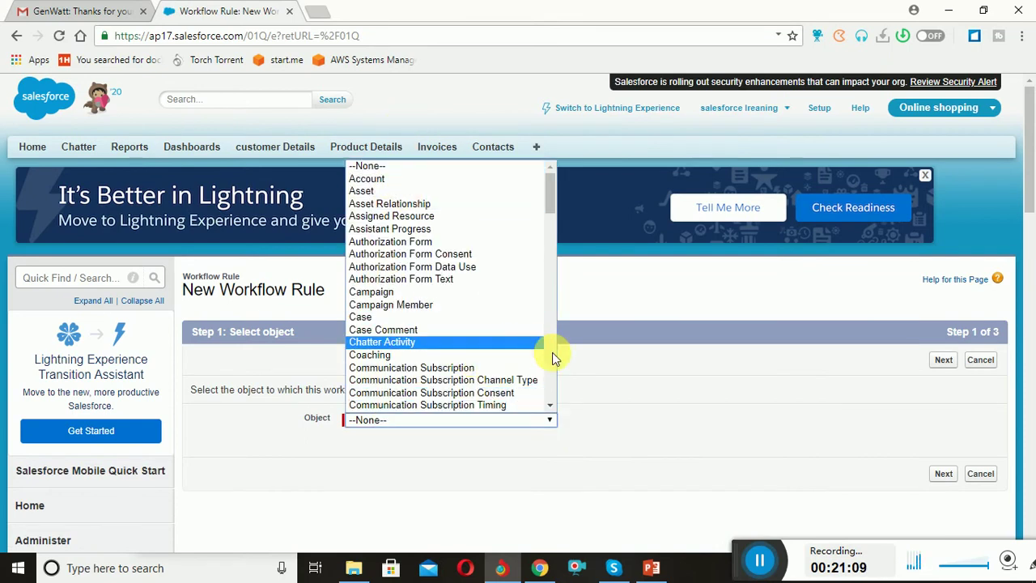
pyautogui.scroll(-15, 552, 352)
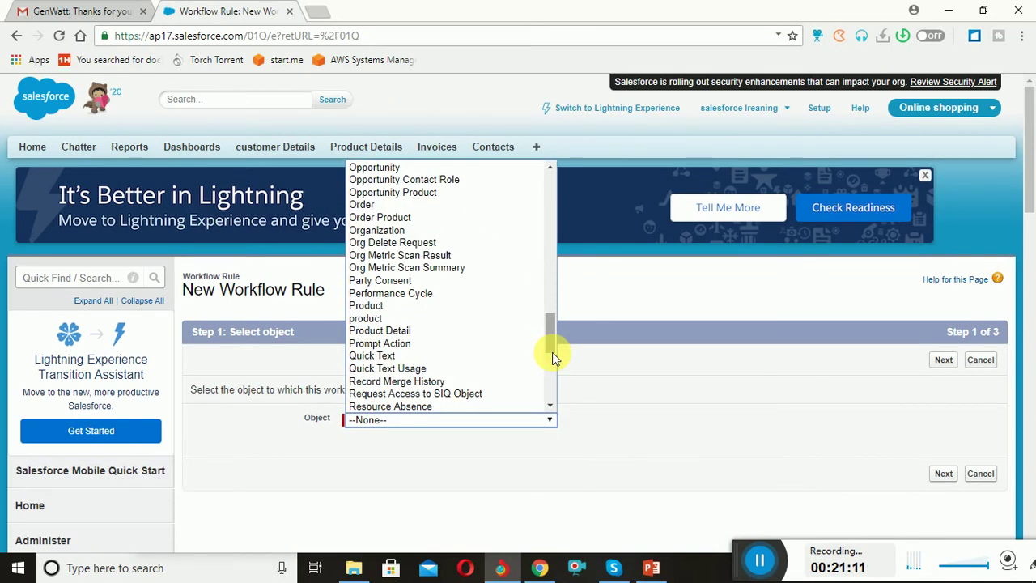
pyautogui.press('i')
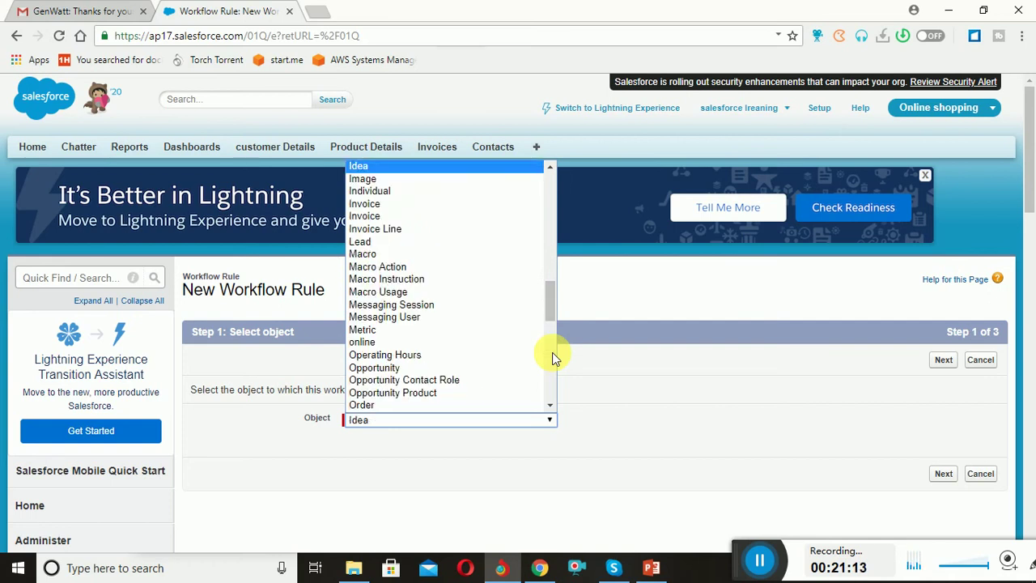
pyautogui.press('Down')
pyautogui.press('Down')
pyautogui.press('Down')
pyautogui.press('Down')
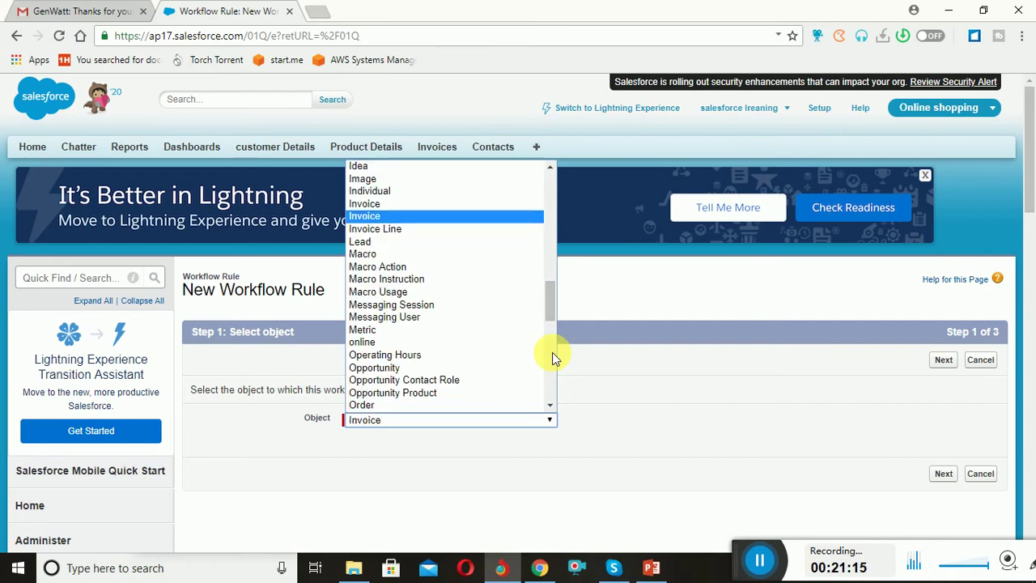
pyautogui.press('Return')
pyautogui.click(946, 474)
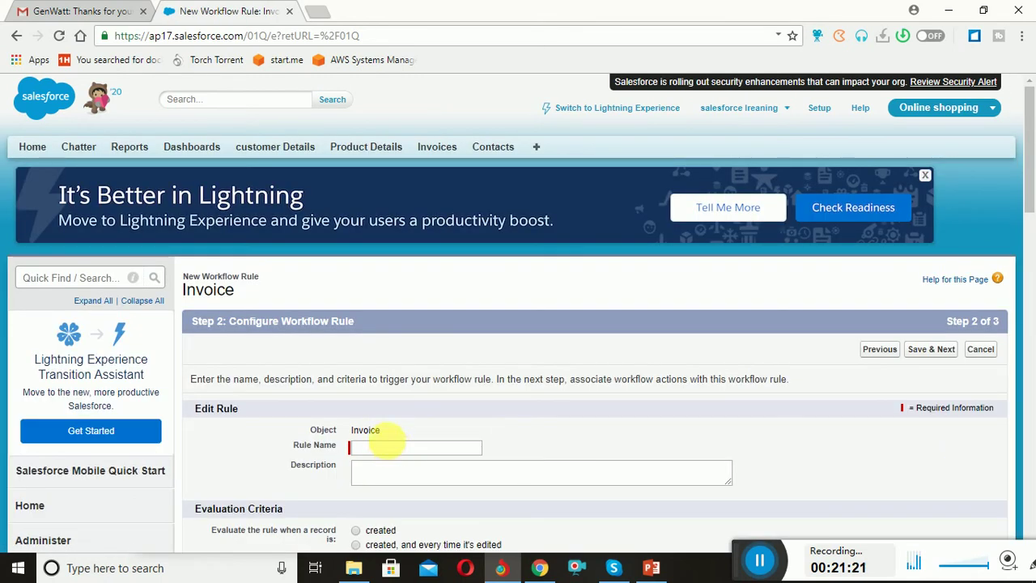
# Name the rule aaa and check the explanation of the evaluation option for records edited to subsequently meet criteria
pyautogui.click(389, 446)
pyautogui.write('aaa')
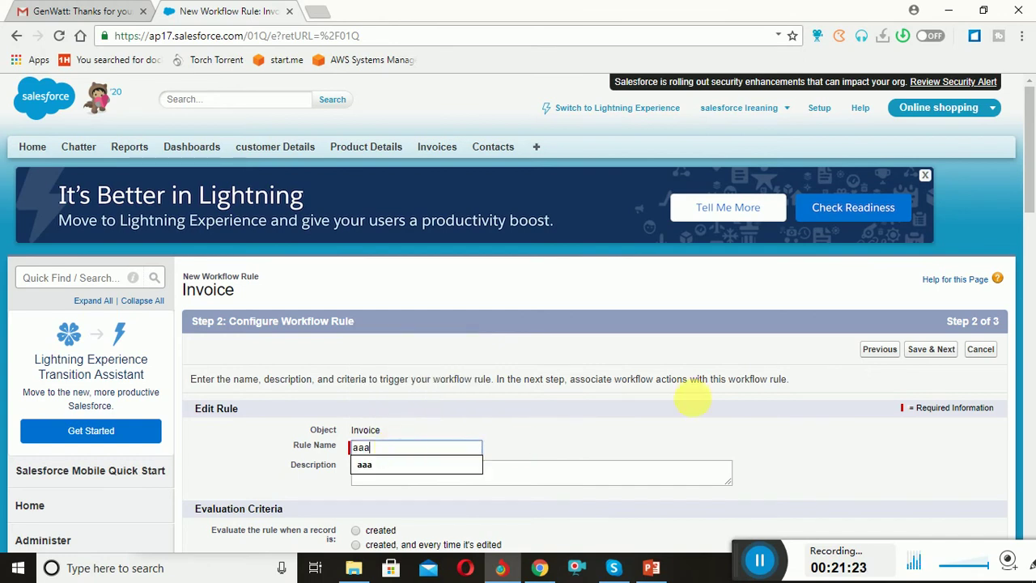
pyautogui.scroll(-2, 1032, 220)
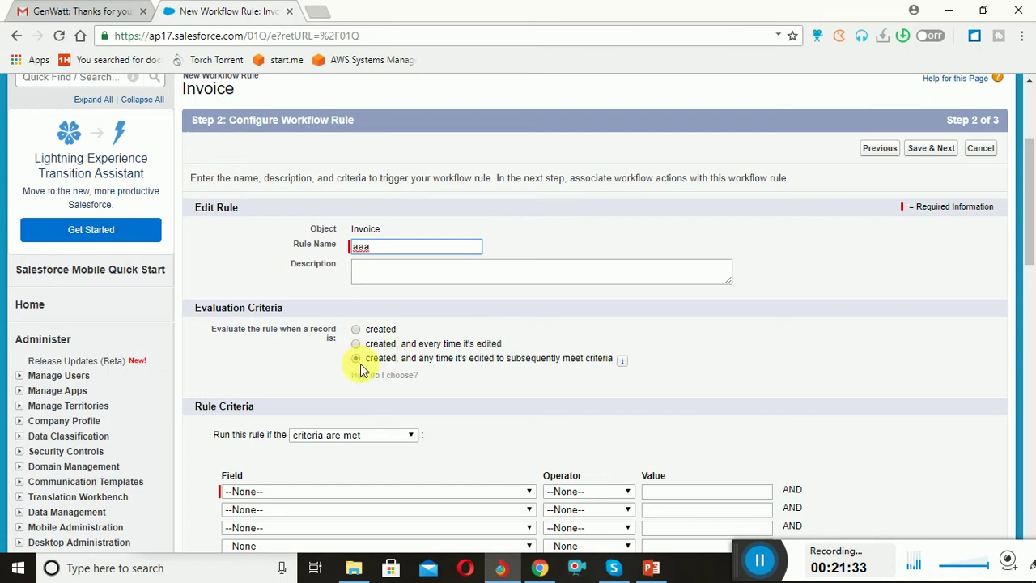
pyautogui.moveTo(624, 364)
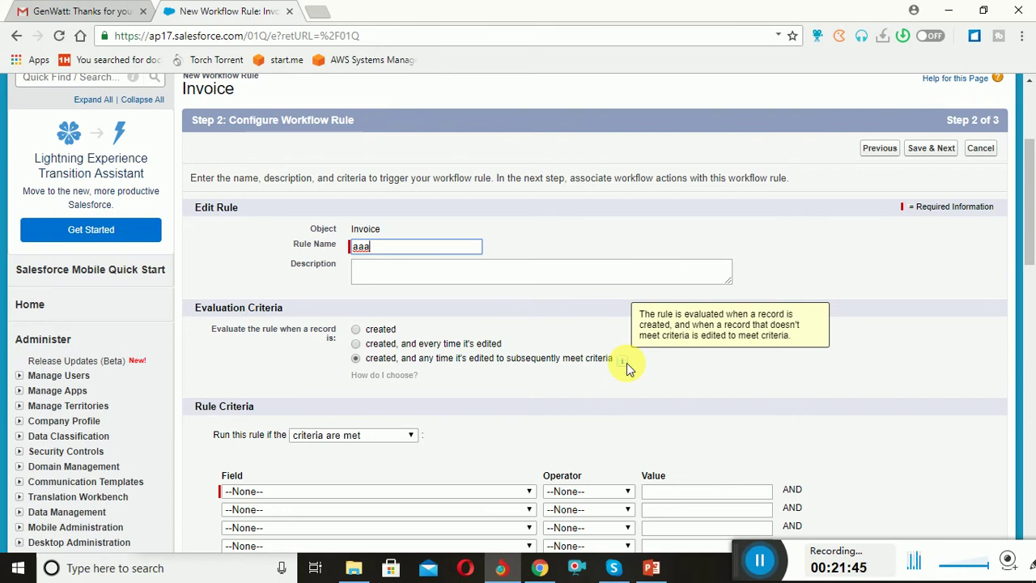
pyautogui.click(584, 345)
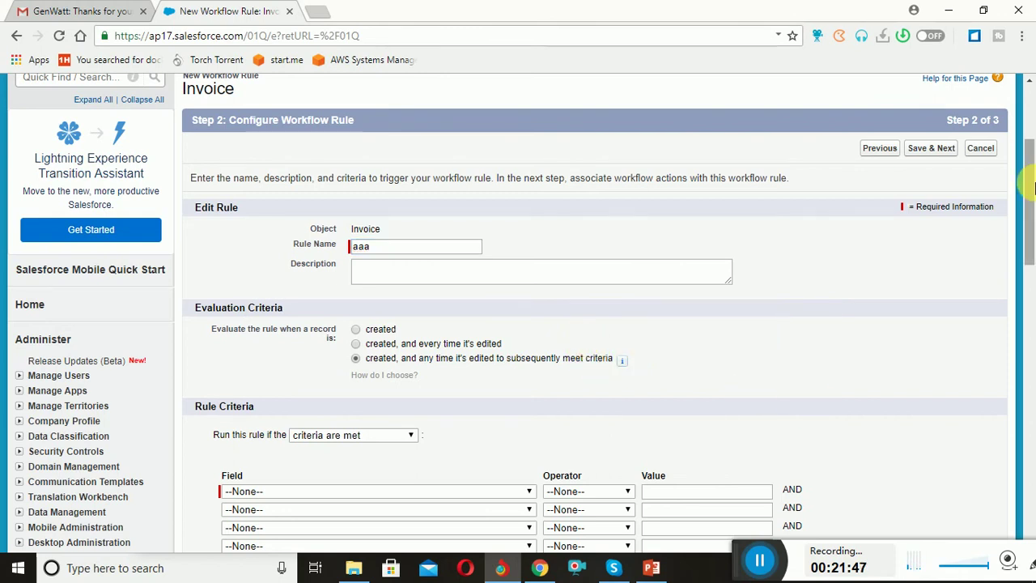
# Set the first rule criterion's field to Invoice: Price and its operator to greater than
pyautogui.moveTo(1032, 186); pyautogui.dragTo(1020, 316)
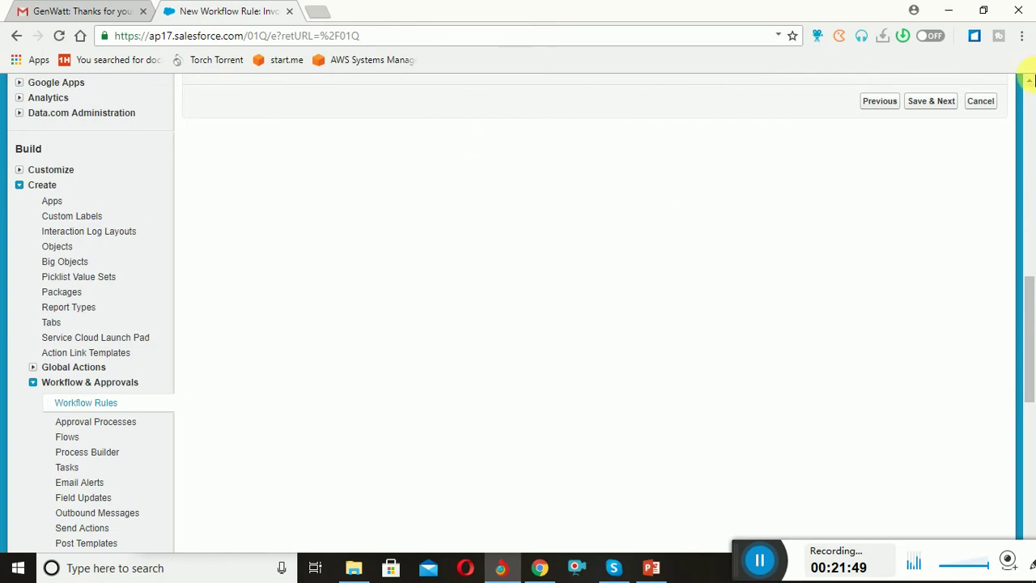
pyautogui.click(1033, 178)
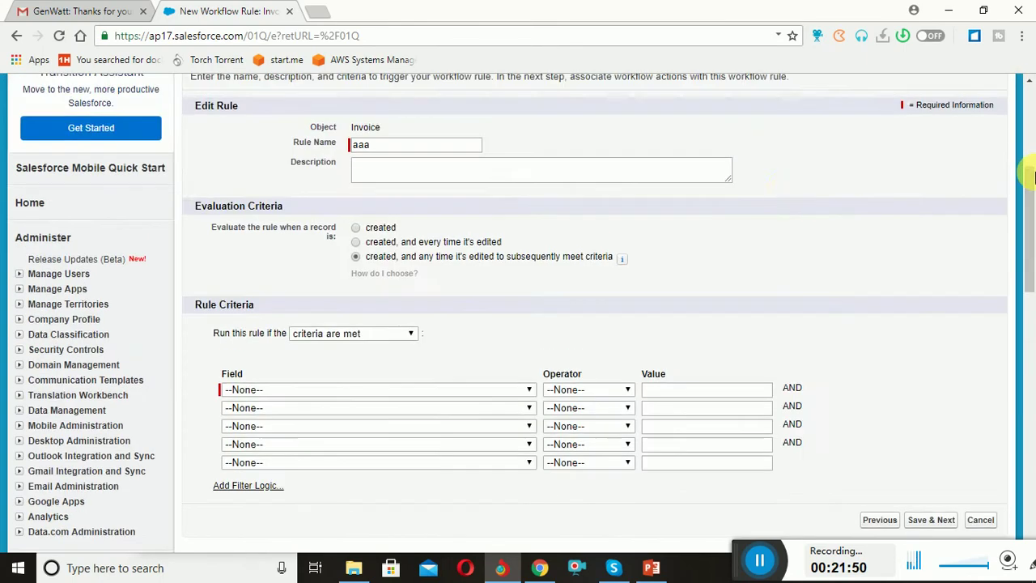
pyautogui.click(451, 394)
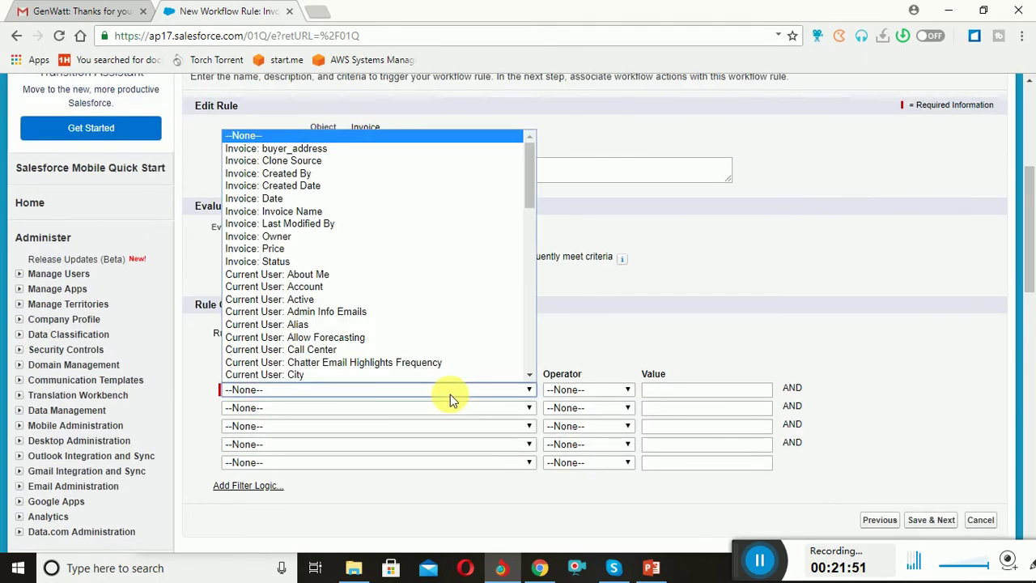
pyautogui.click(320, 251)
pyautogui.click(578, 389)
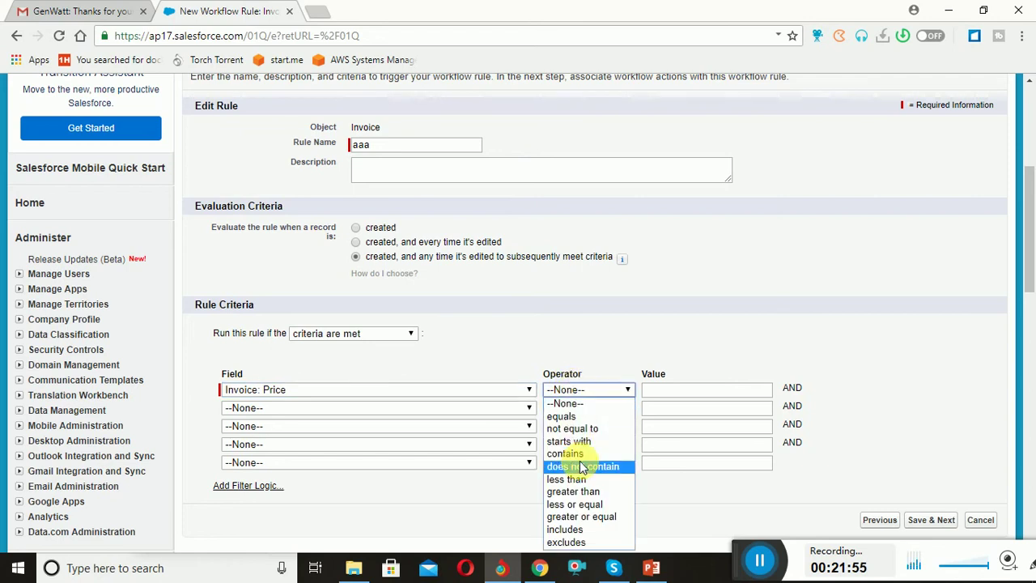
pyautogui.click(591, 519)
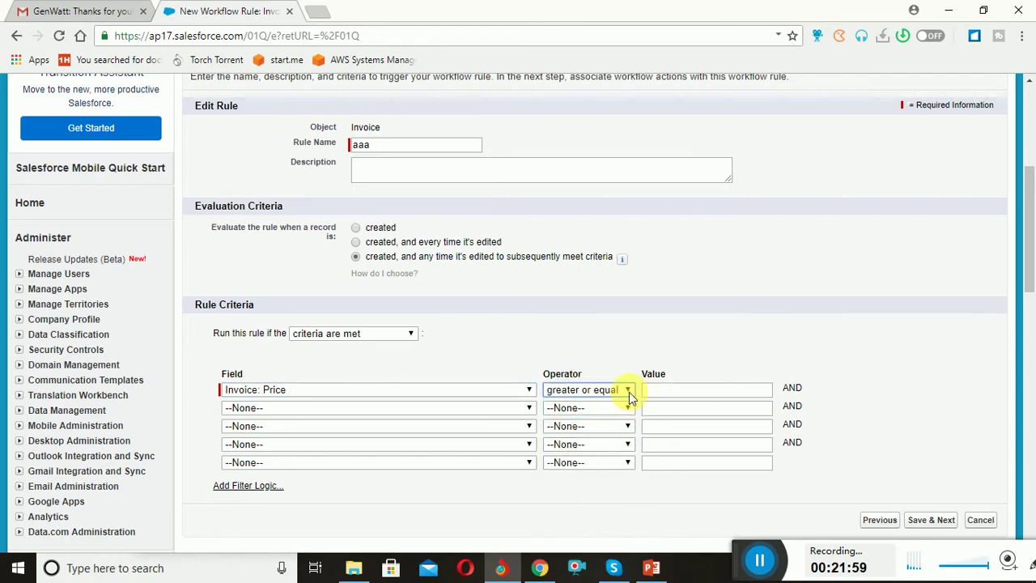
pyautogui.click(623, 391)
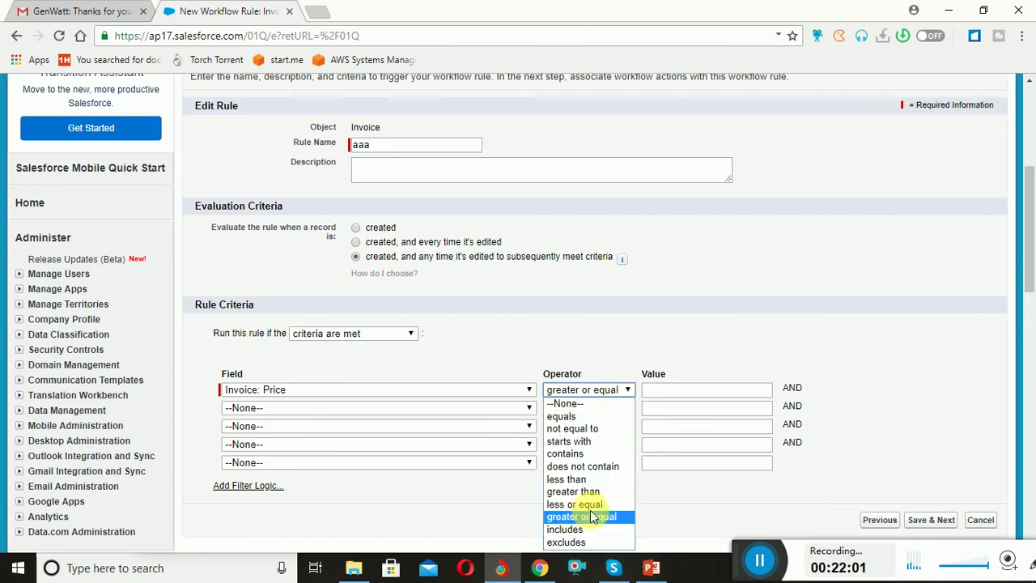
pyautogui.click(592, 492)
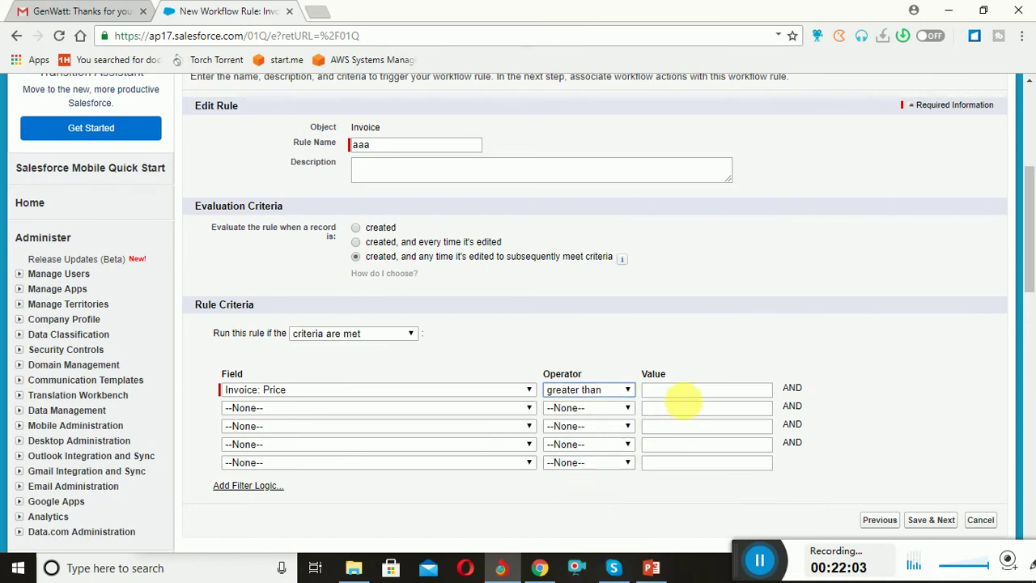
# Enter 30000 as the Price criterion's value, then save the rule and continue to its workflow actions
pyautogui.click(683, 394)
pyautogui.write('12344')
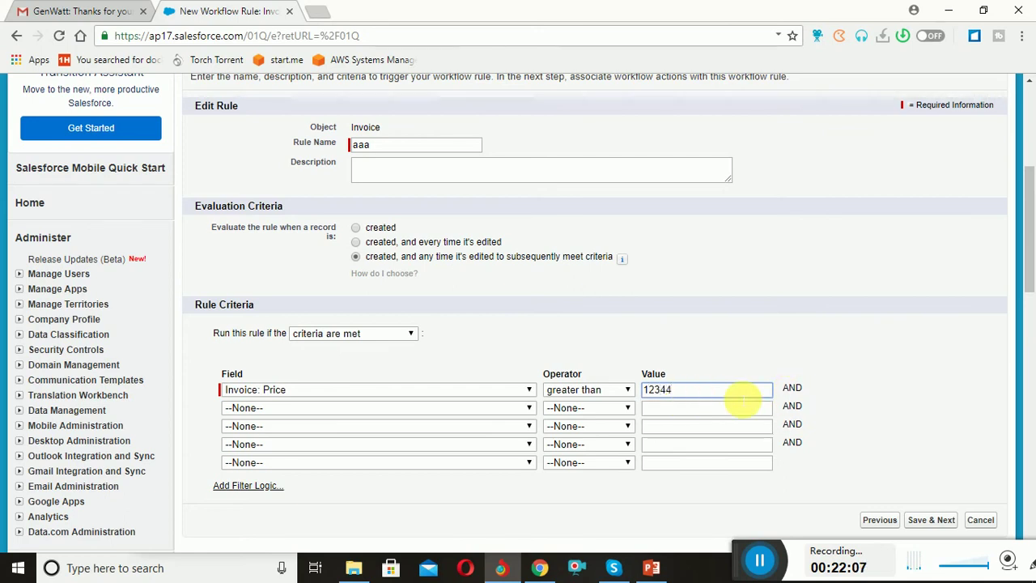
pyautogui.press('BackSpace')
pyautogui.press('BackSpace')
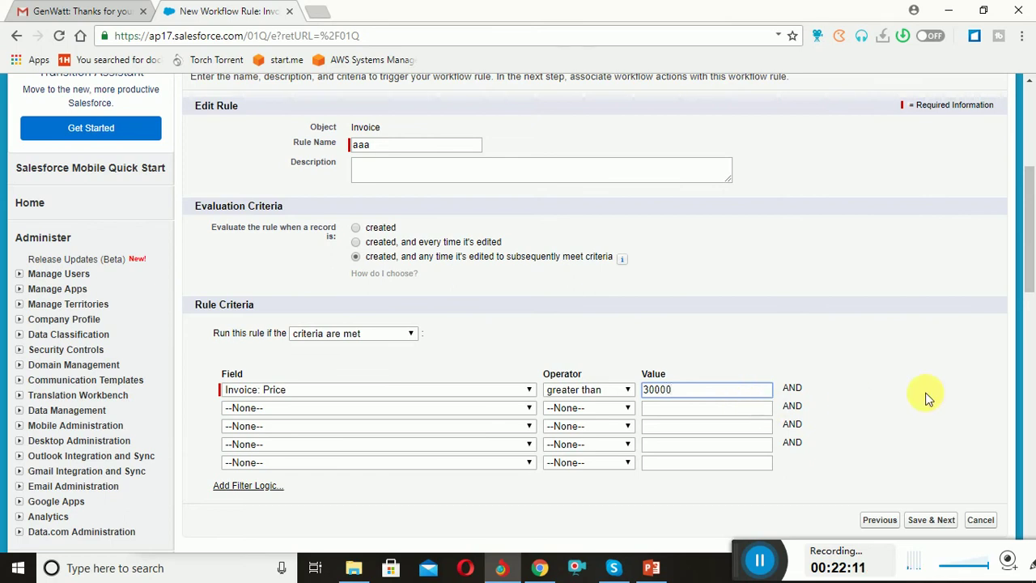
pyautogui.moveTo(1026, 272); pyautogui.dragTo(1026, 301)
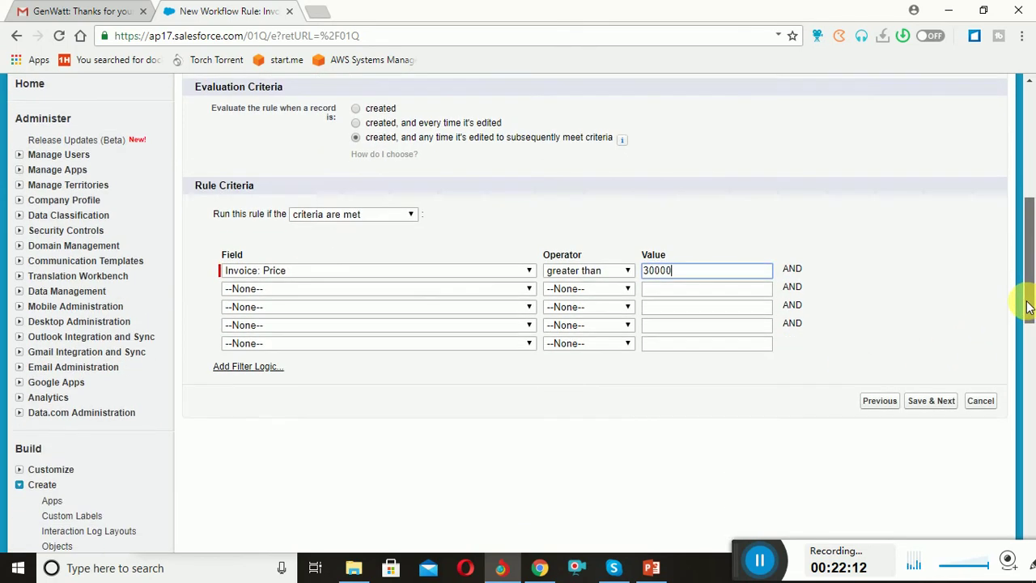
pyautogui.click(954, 407)
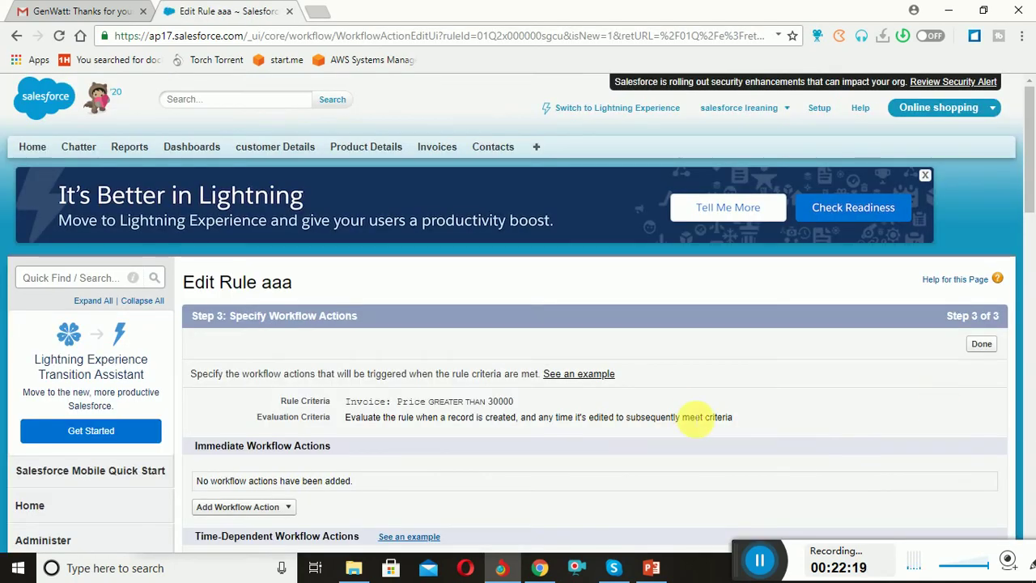
pyautogui.click(270, 506)
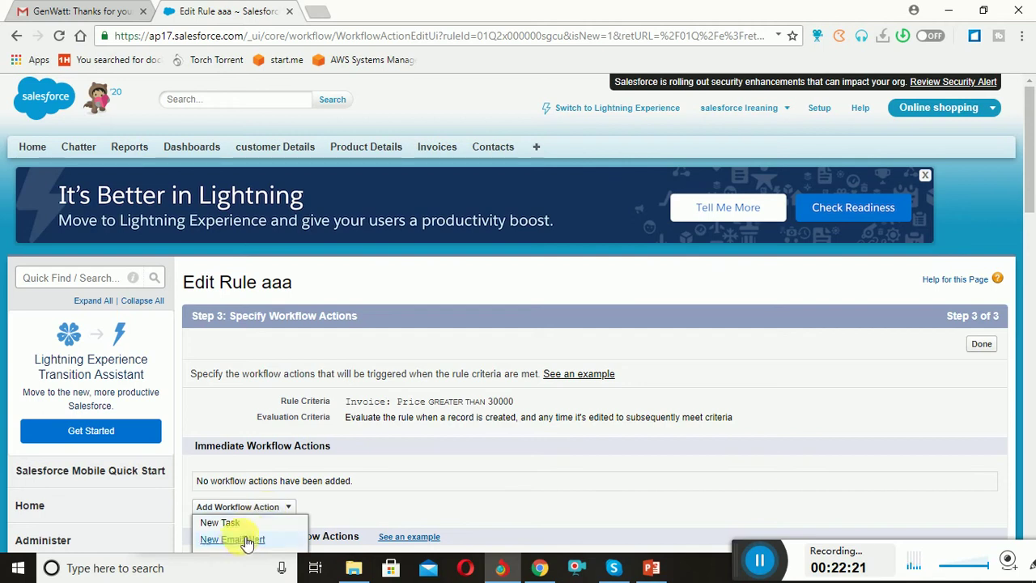
pyautogui.click(233, 523)
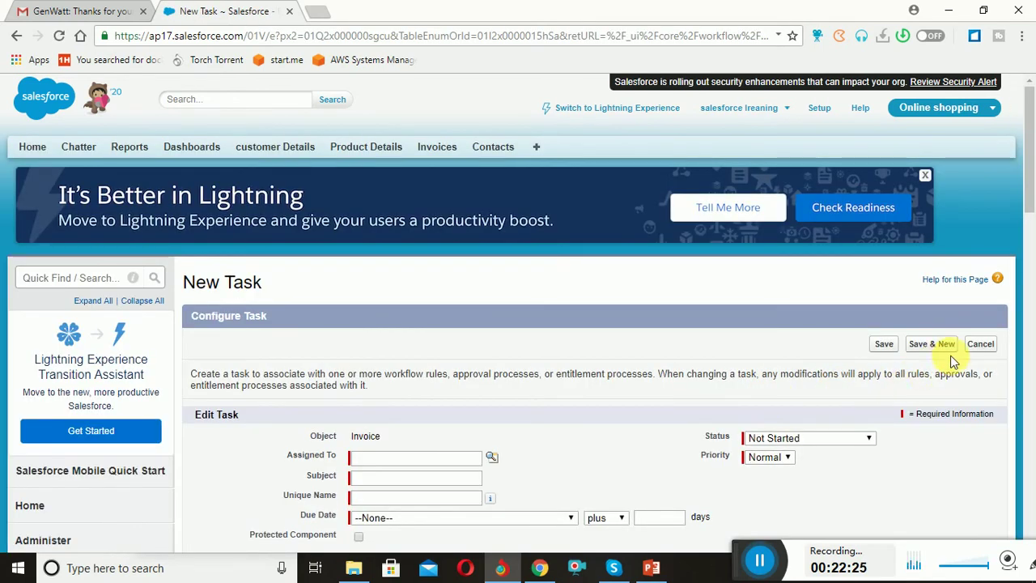
pyautogui.click(979, 346)
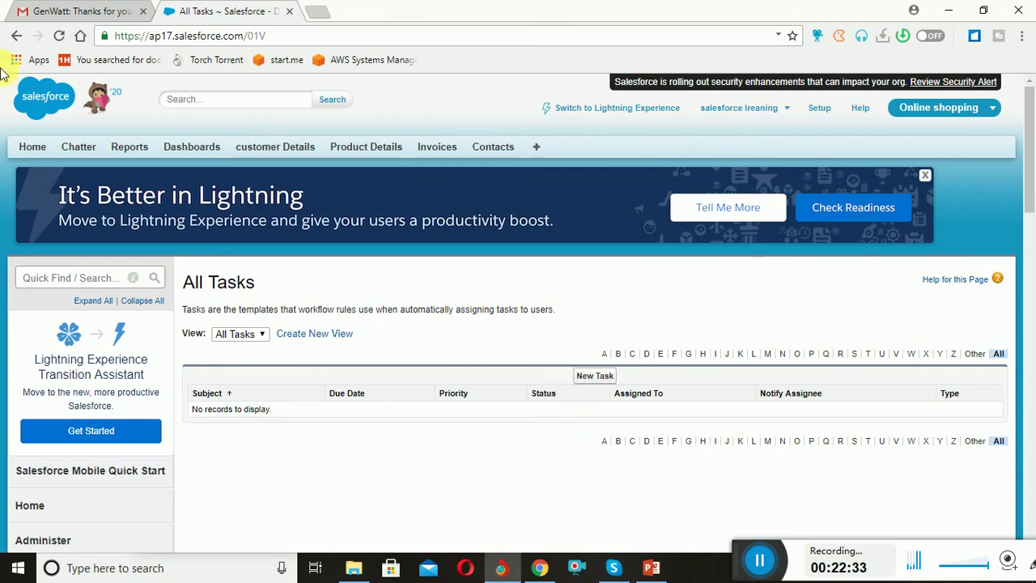
pyautogui.click(16, 36)
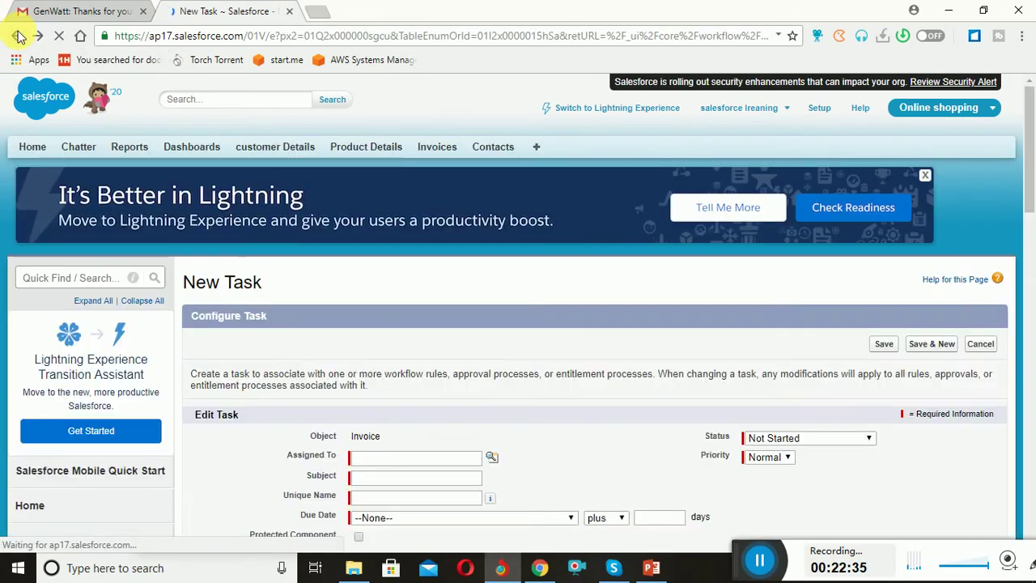
pyautogui.click(17, 35)
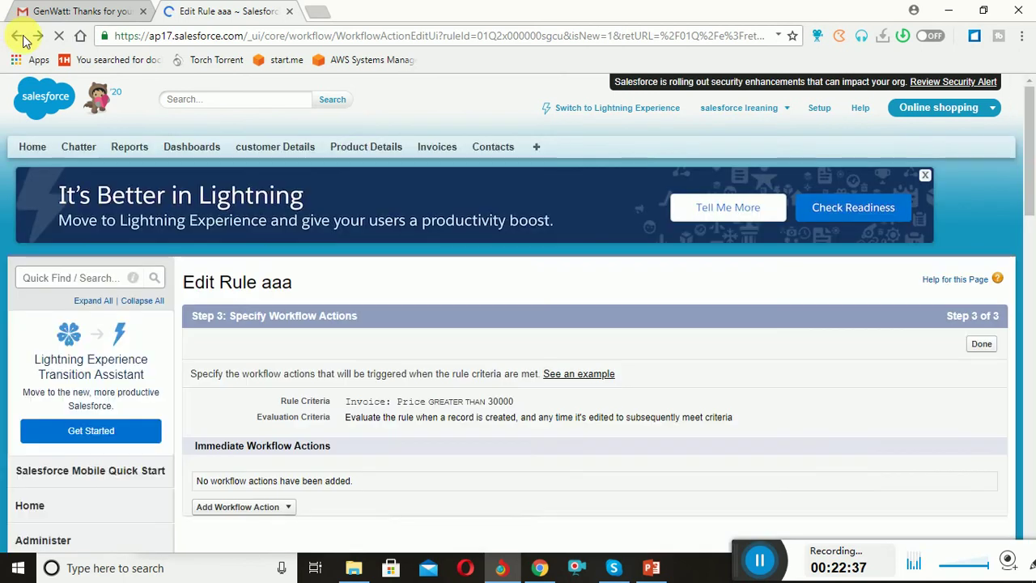
# Add a new email alert as an immediate workflow action, with avcde as its description and unique name
pyautogui.click(288, 508)
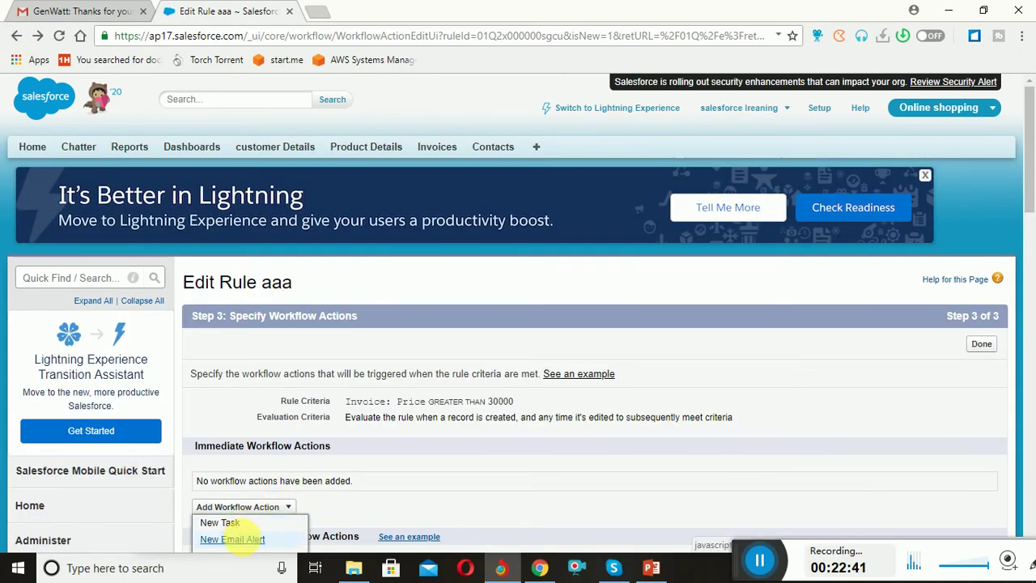
pyautogui.click(233, 539)
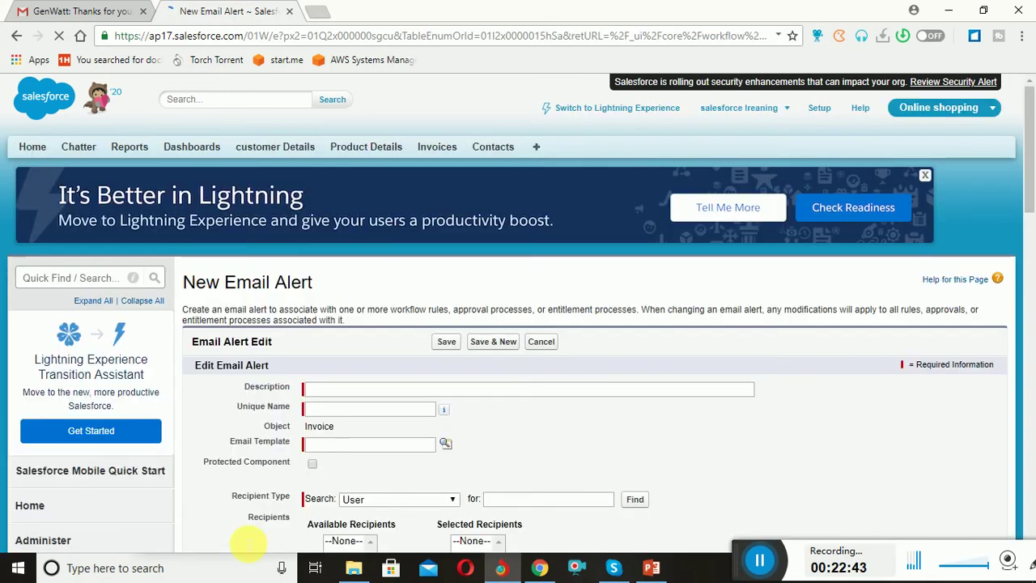
pyautogui.click(350, 389)
pyautogui.write('a')
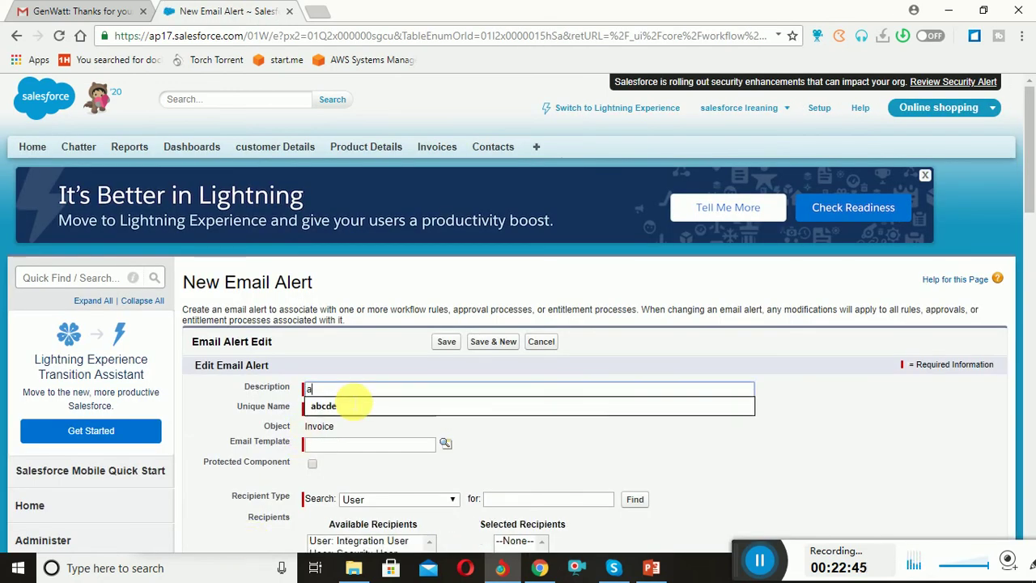
pyautogui.write('vcde')
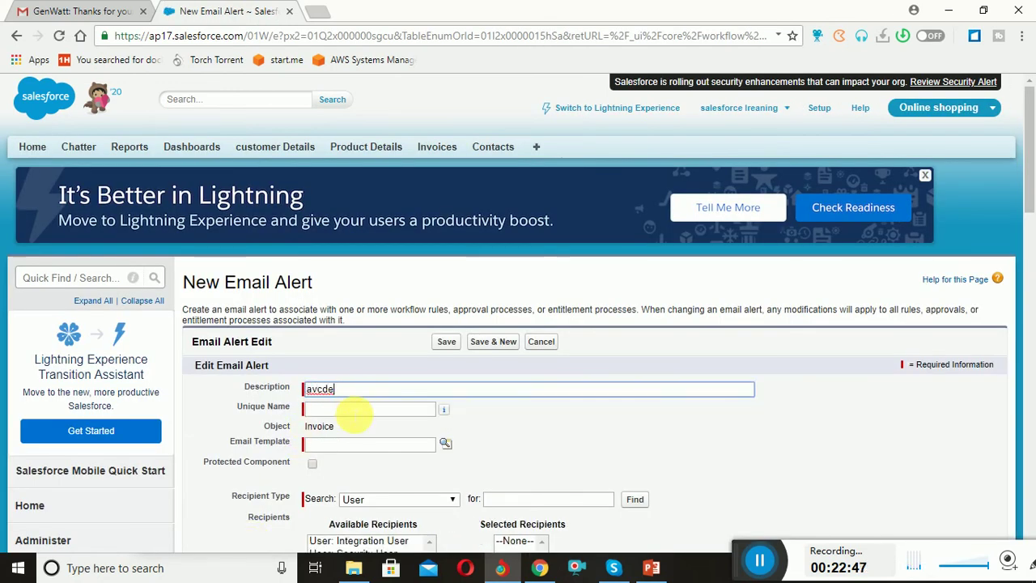
pyautogui.click(350, 412)
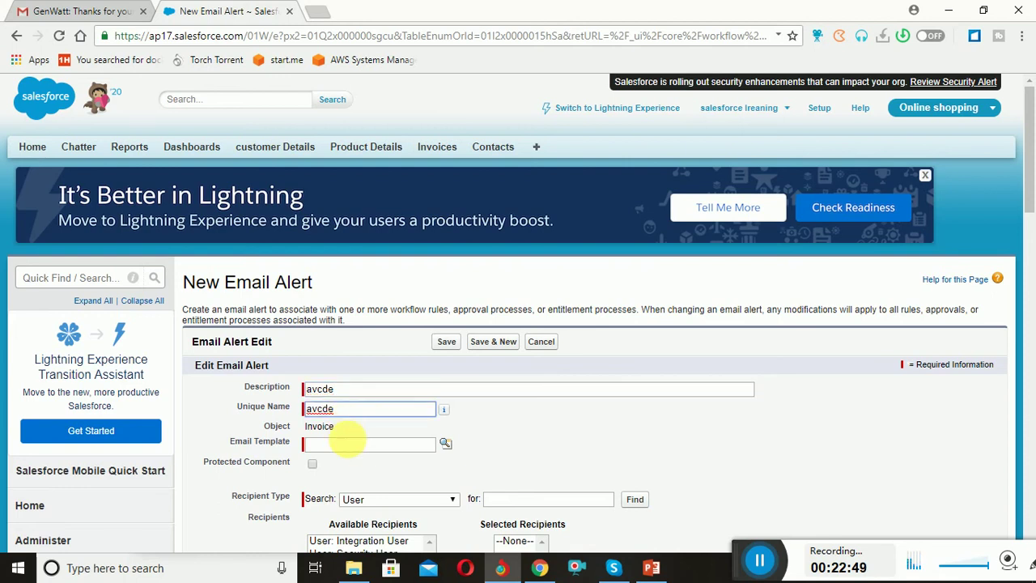
# Look up the email templates and assign Support: Case Assignment Notification to the alert
pyautogui.click(354, 445)
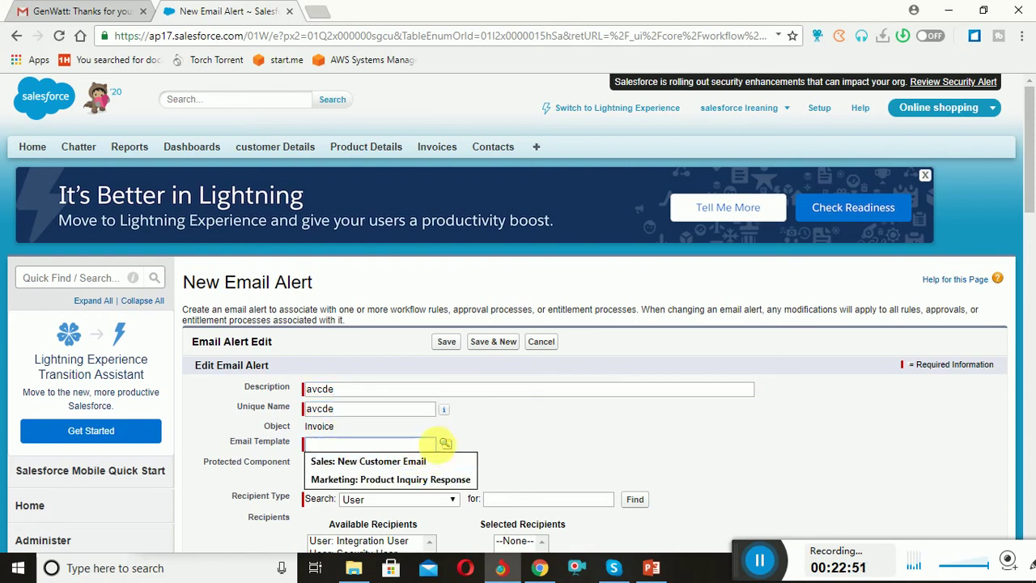
pyautogui.click(446, 446)
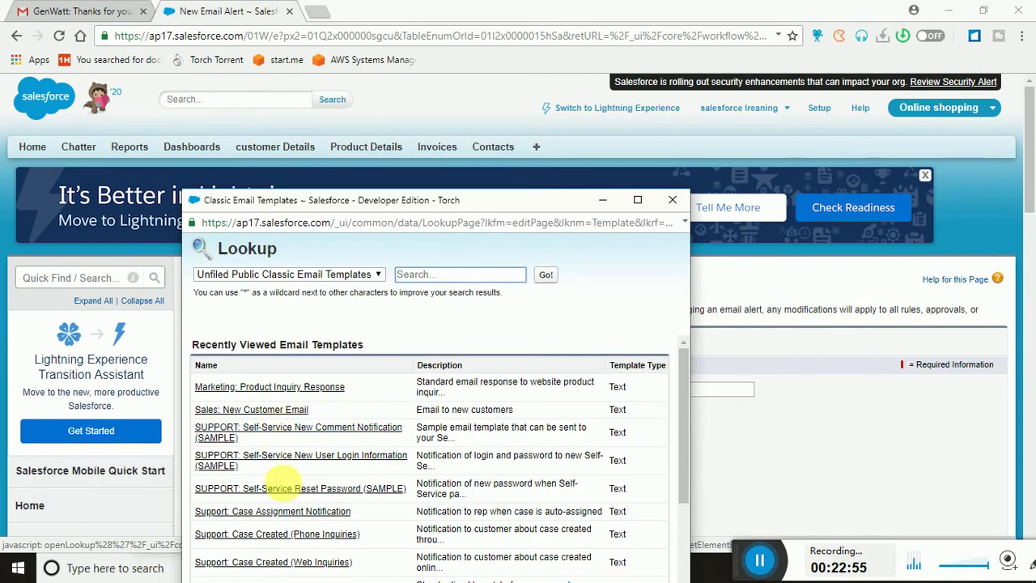
pyautogui.click(293, 510)
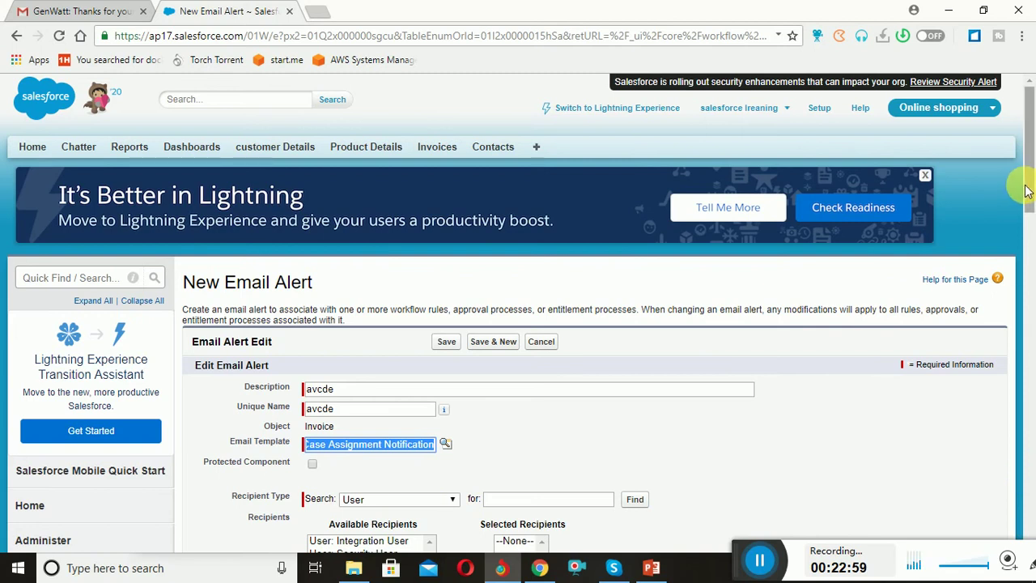
pyautogui.moveTo(1021, 181); pyautogui.dragTo(1026, 271)
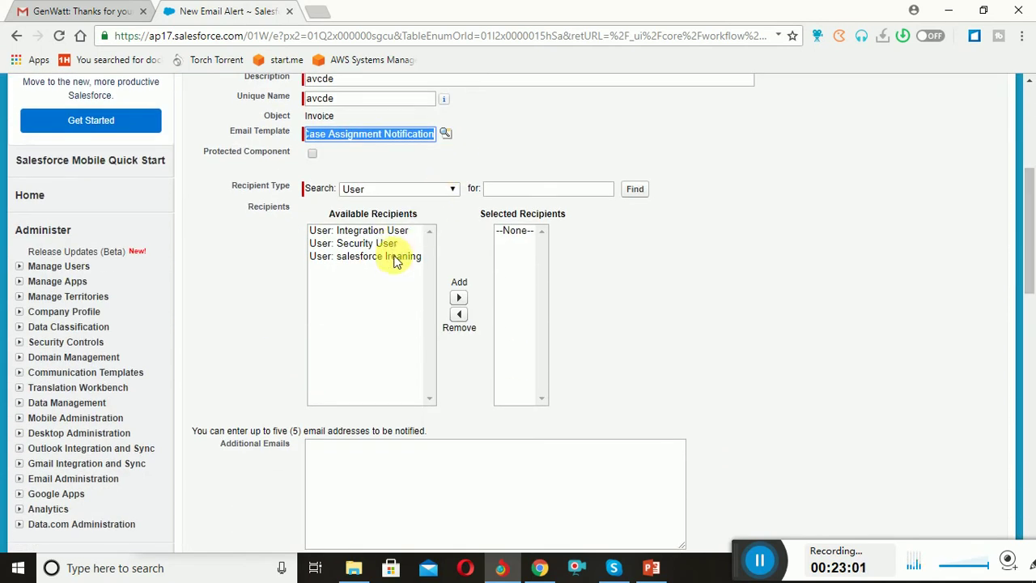
# Add the last user in the available list as the alert's recipient and enter an additional email address to be notified
pyautogui.click(394, 257)
pyautogui.click(458, 297)
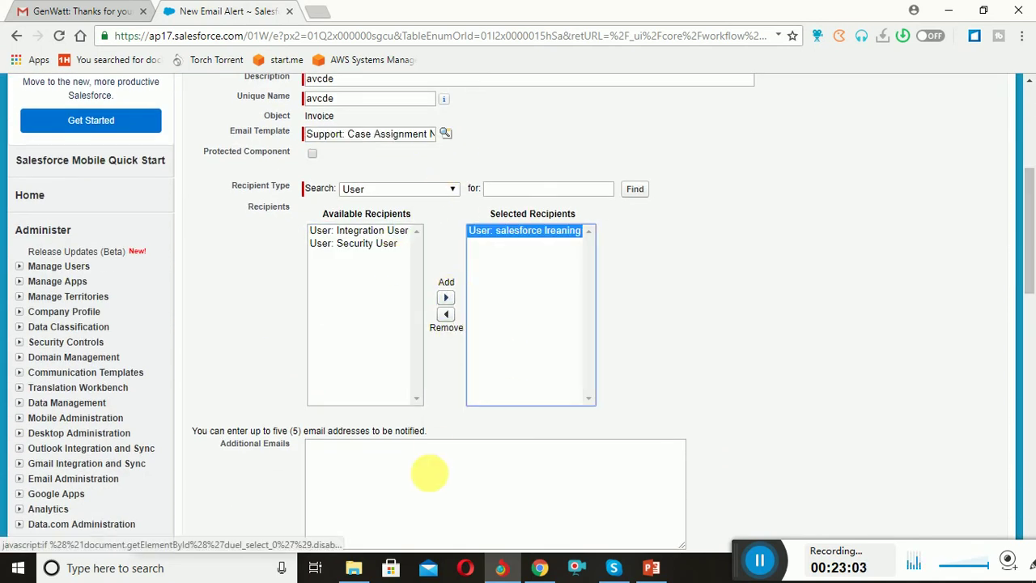
pyautogui.click(433, 486)
pyautogui.hotkey('ctrl', 'v')
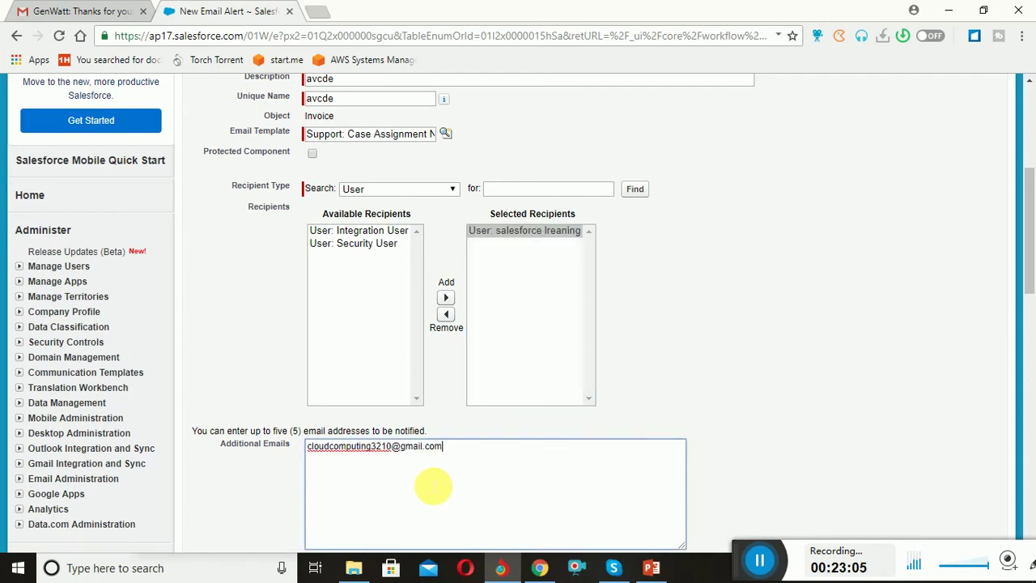
# Save the email alert, finish the rule's workflow actions and activate rule aaa
pyautogui.moveTo(1027, 329); pyautogui.dragTo(1032, 381)
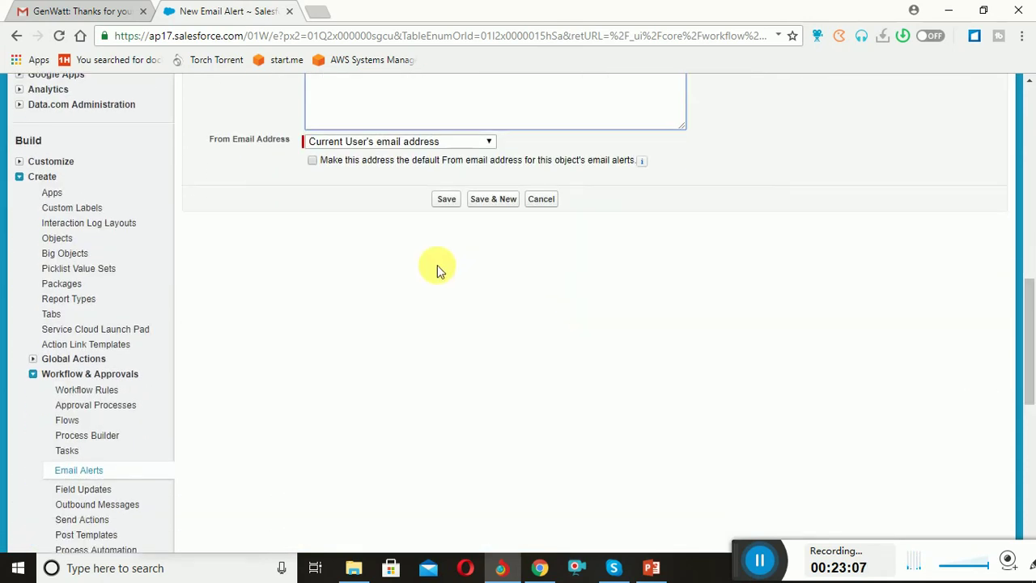
pyautogui.click(446, 199)
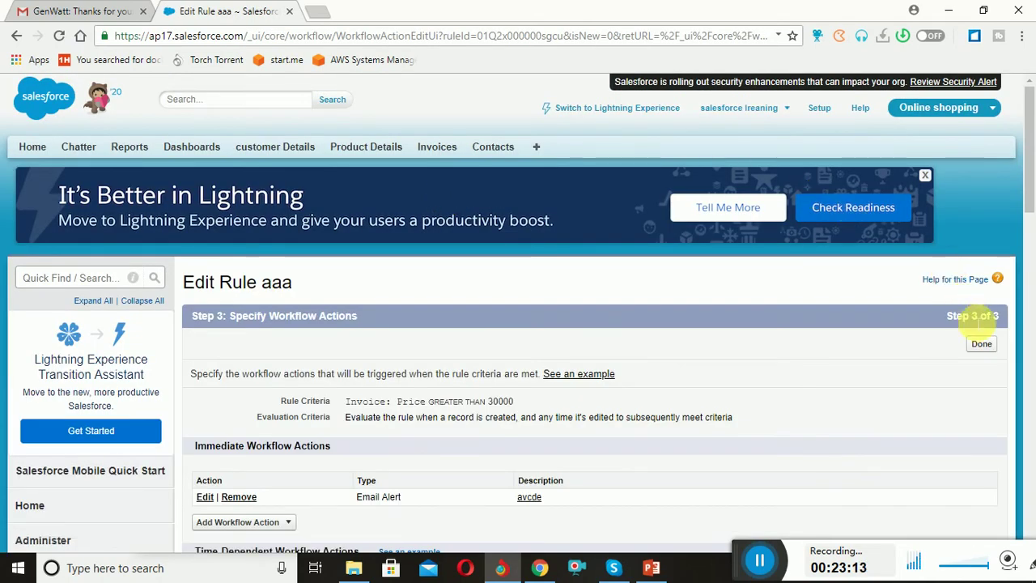
pyautogui.click(980, 344)
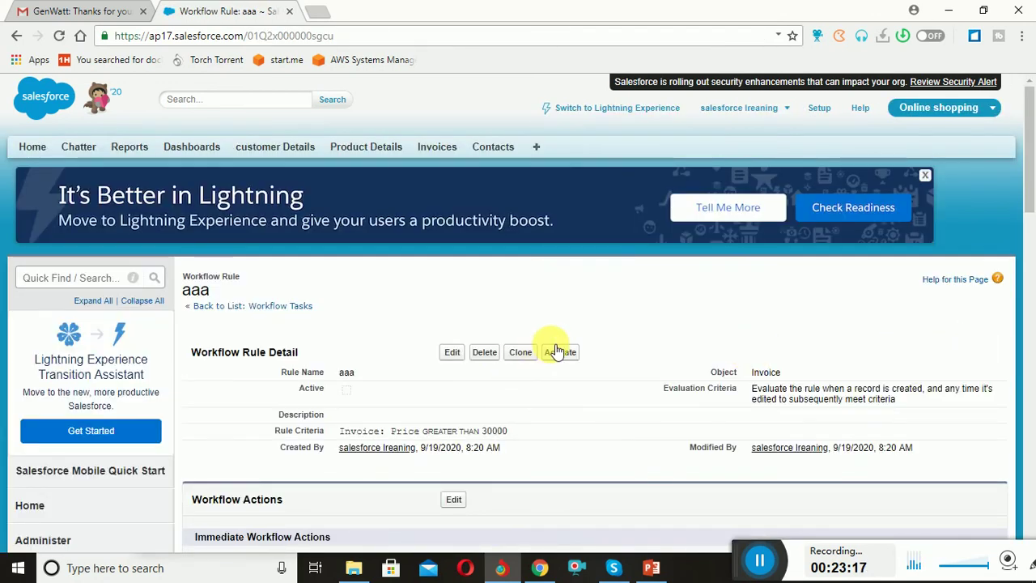
pyautogui.click(557, 352)
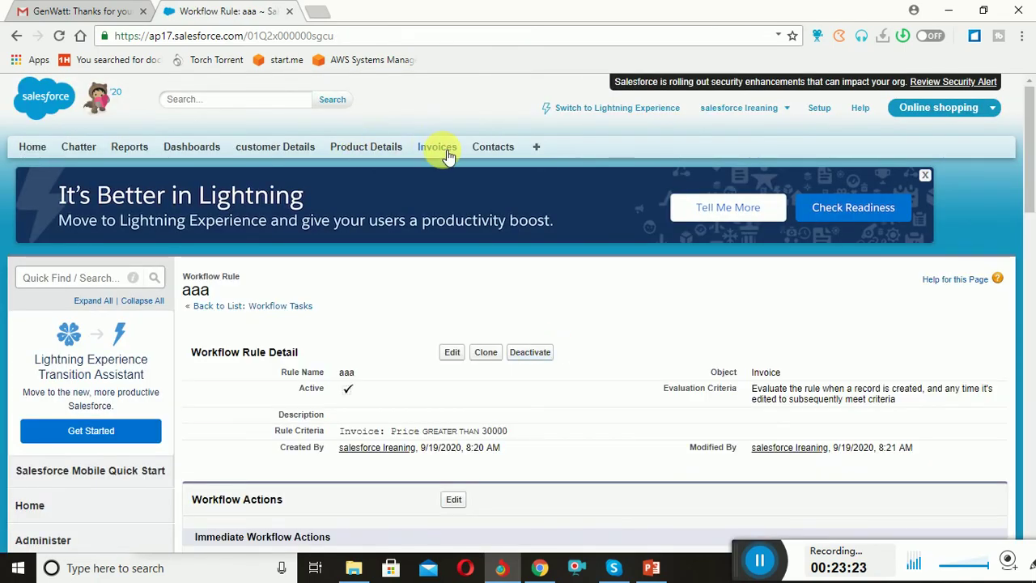
# Start a new invoice record and name it a
pyautogui.click(441, 149)
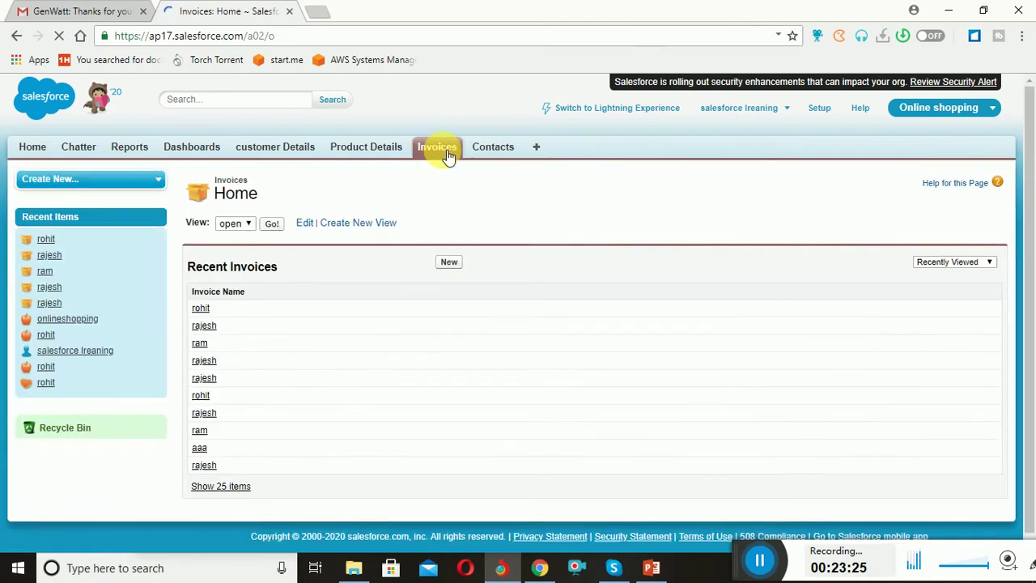
pyautogui.click(447, 263)
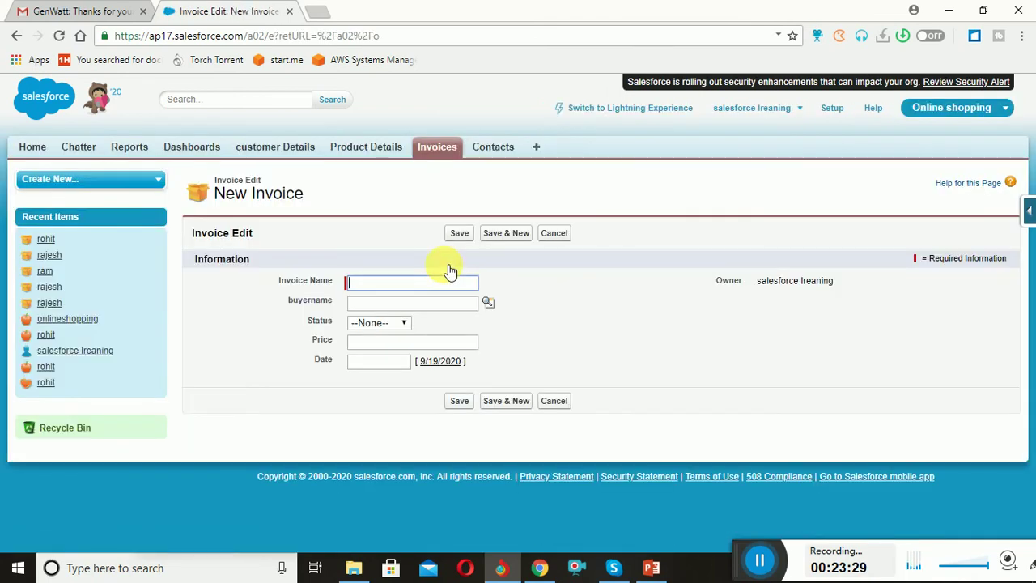
pyautogui.write('ad,s;d')
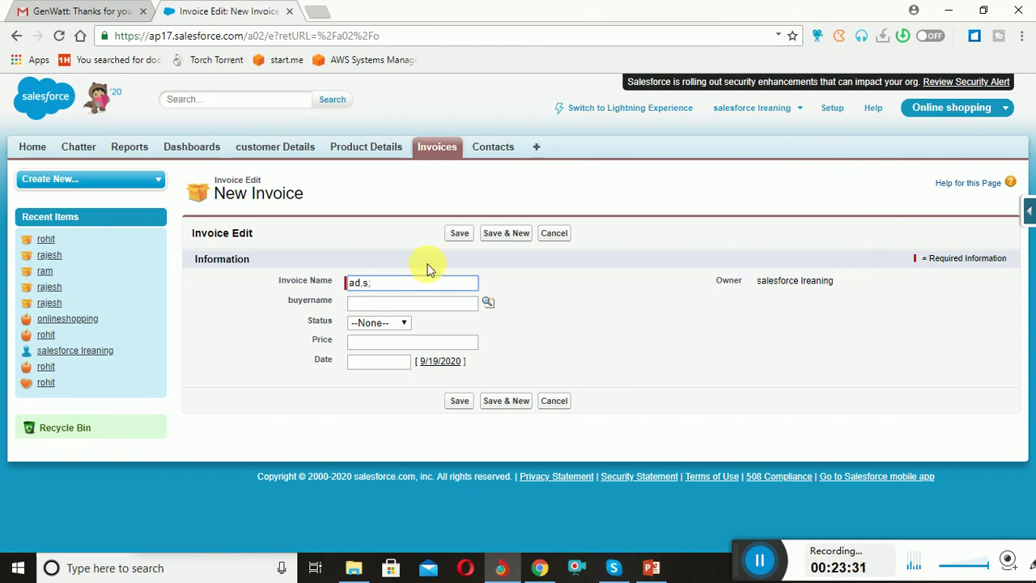
pyautogui.press('BackSpace')
pyautogui.press('BackSpace')
pyautogui.write('a')
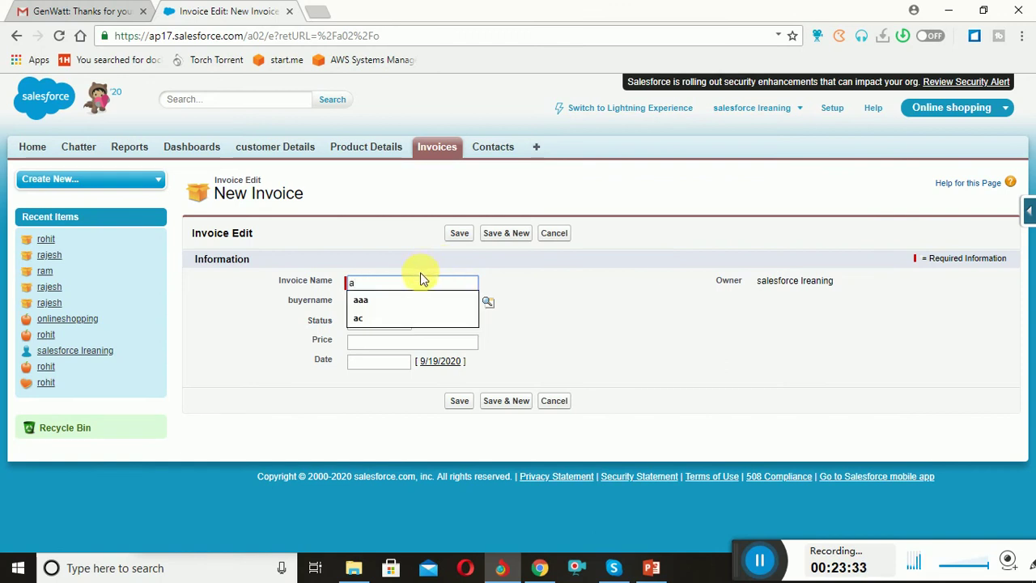
# Look up the contacts and assign a recently viewed one as the invoice's buyer
pyautogui.click(491, 303)
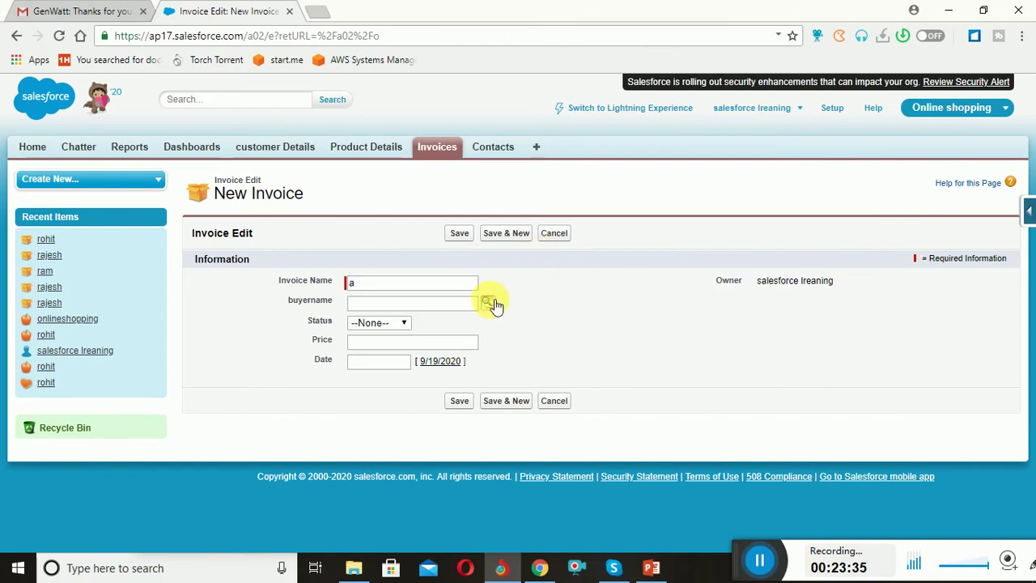
pyautogui.click(491, 303)
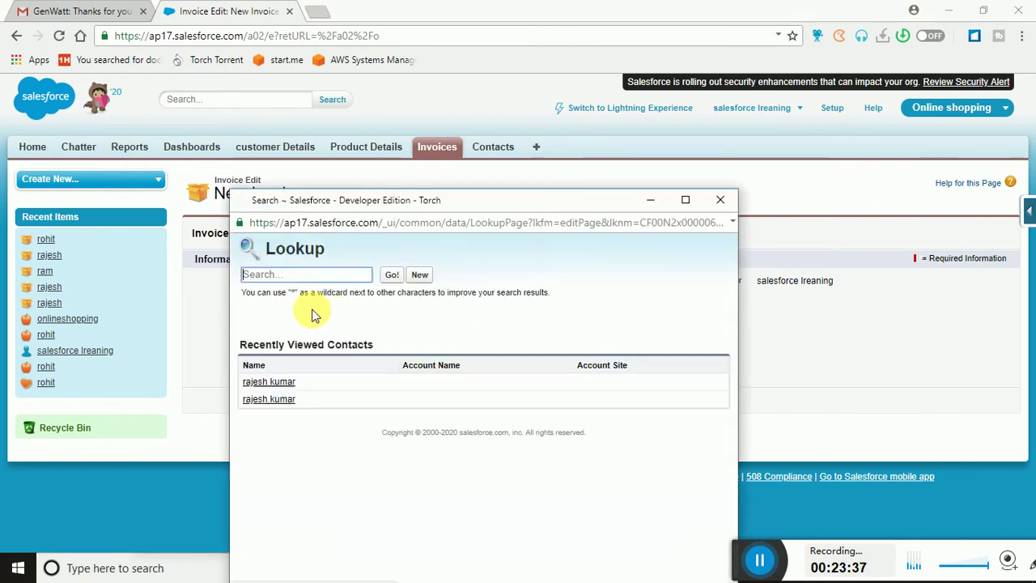
pyautogui.click(269, 390)
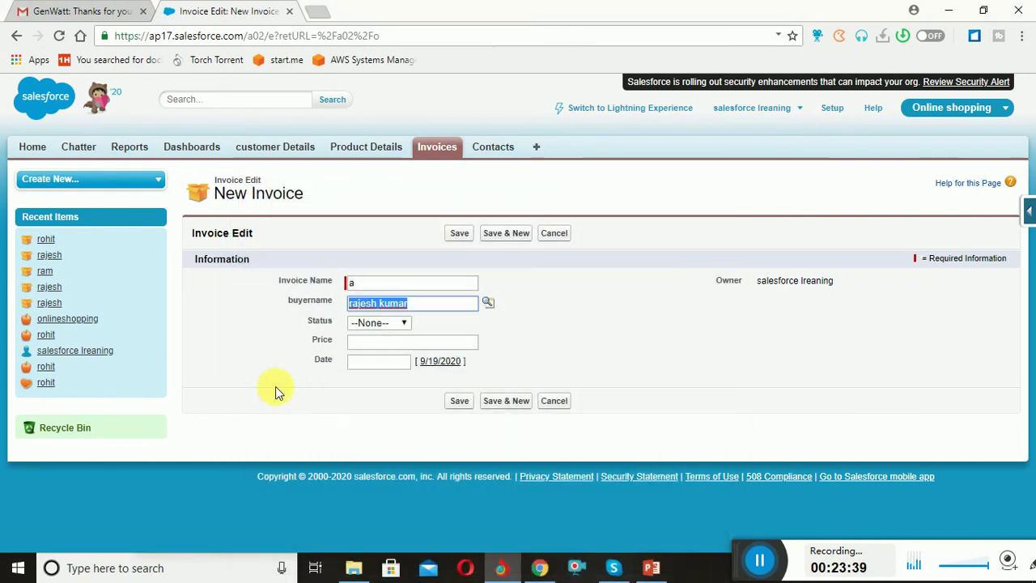
# Set the invoice's status to 3.Pending, its price to 40000 and its date to 9/19/2020, then save the record
pyautogui.click(378, 322)
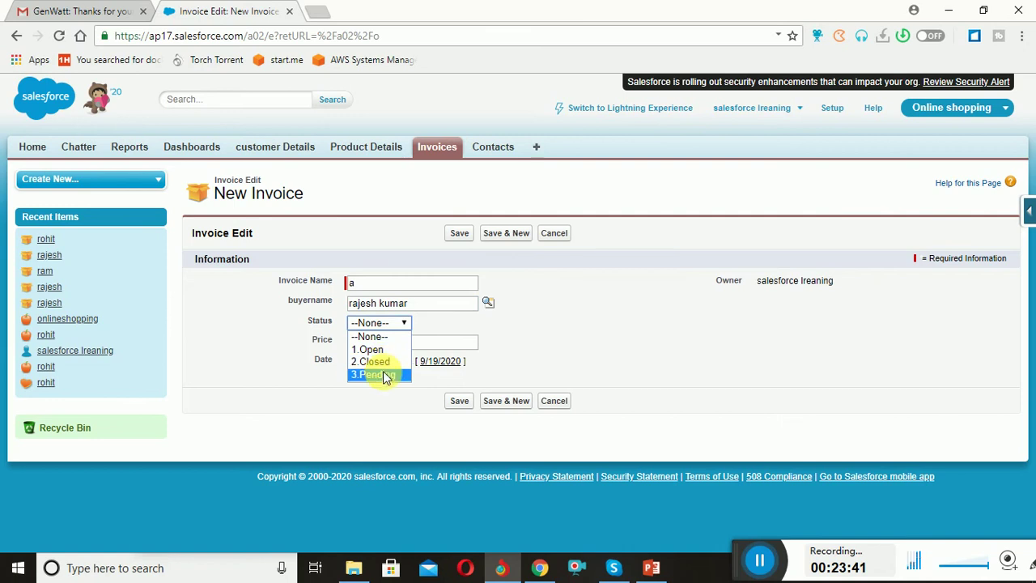
pyautogui.click(386, 376)
pyautogui.click(388, 345)
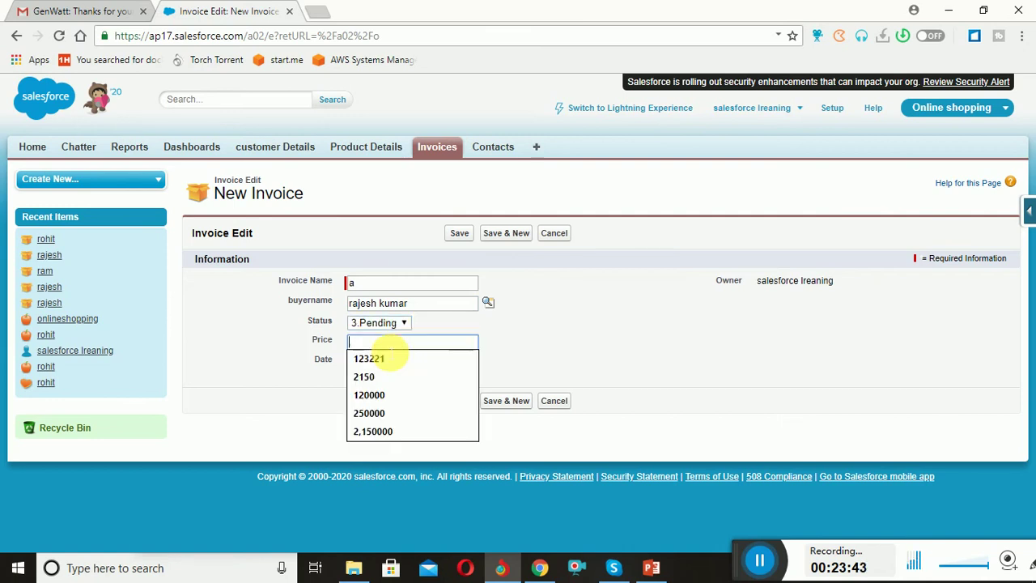
pyautogui.write('40000')
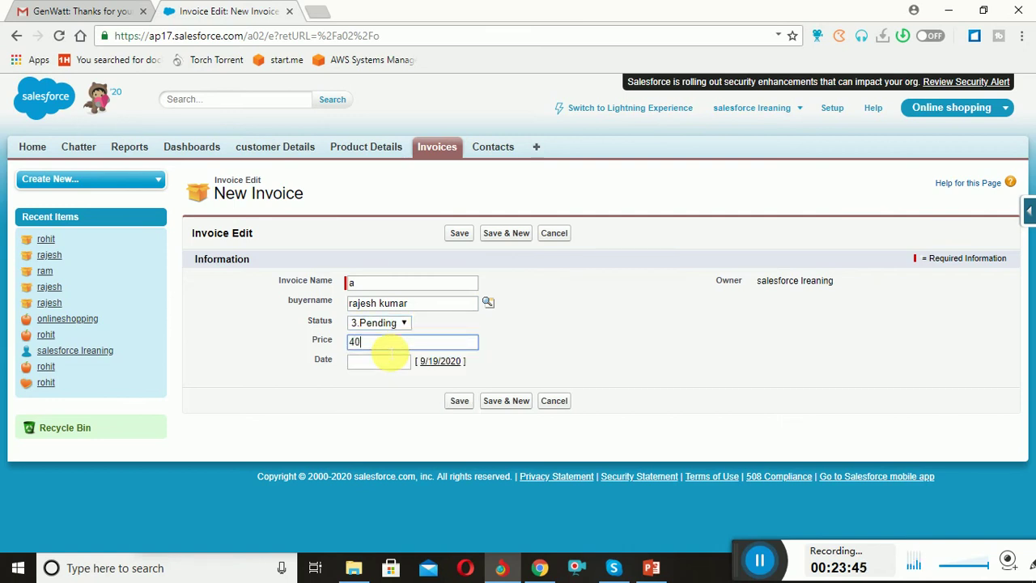
pyautogui.click(433, 361)
pyautogui.click(459, 400)
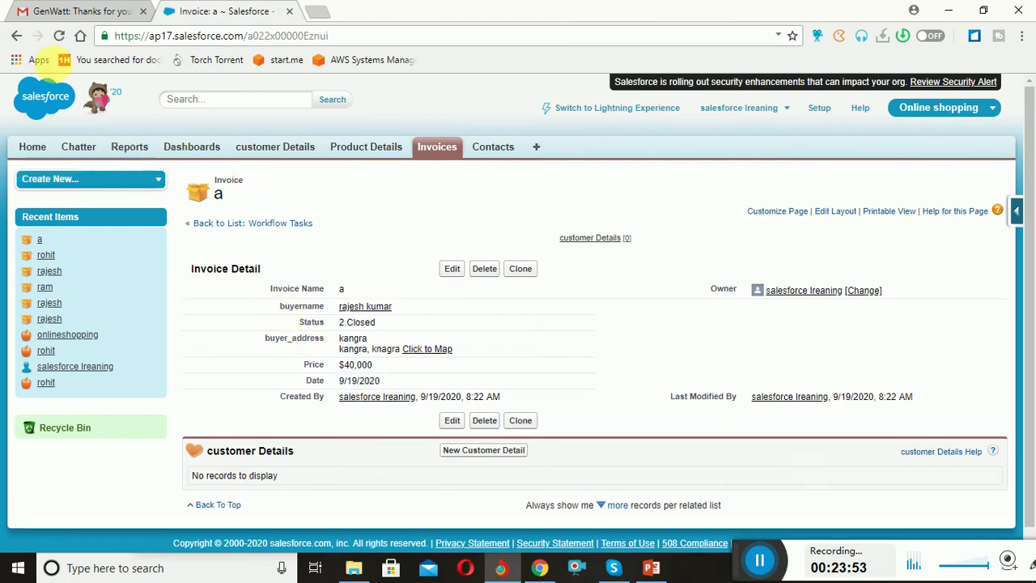
# Switch to Gmail and check the inbox for emails sent by the workflow alert
pyautogui.click(54, 13)
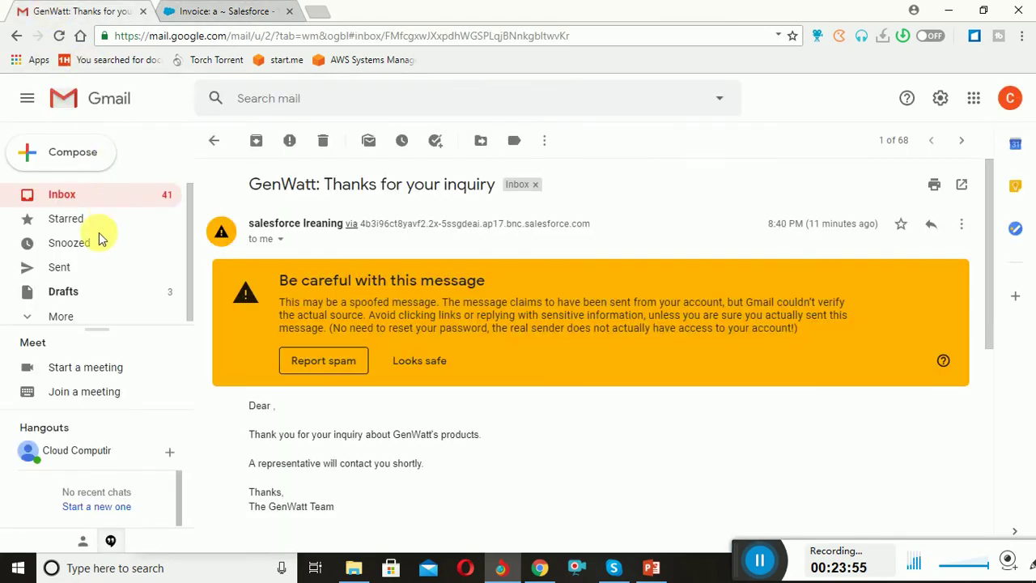
pyautogui.click(84, 202)
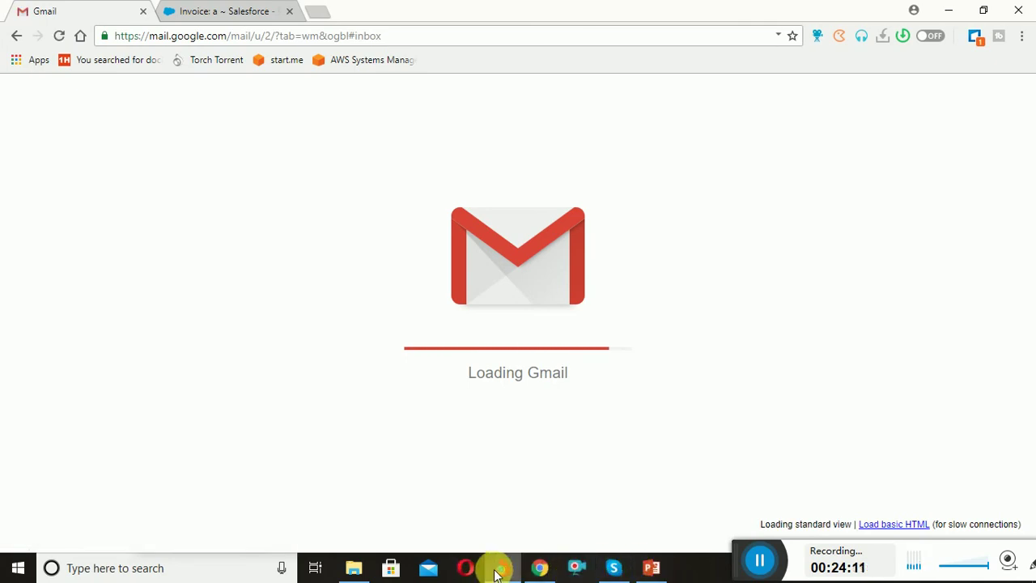
pyautogui.moveTo(497, 565)
pyautogui.click(474, 491)
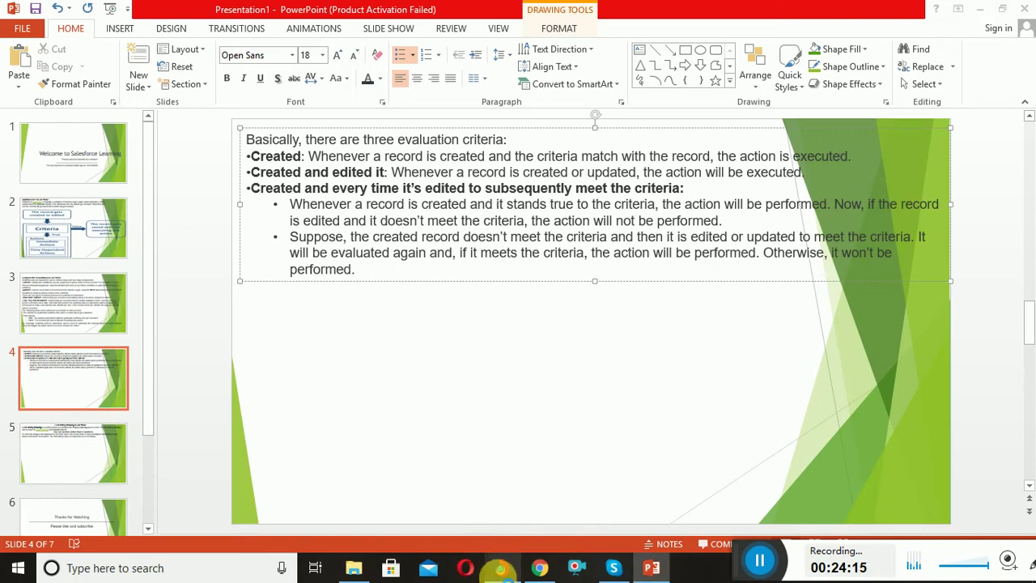
pyautogui.click(498, 568)
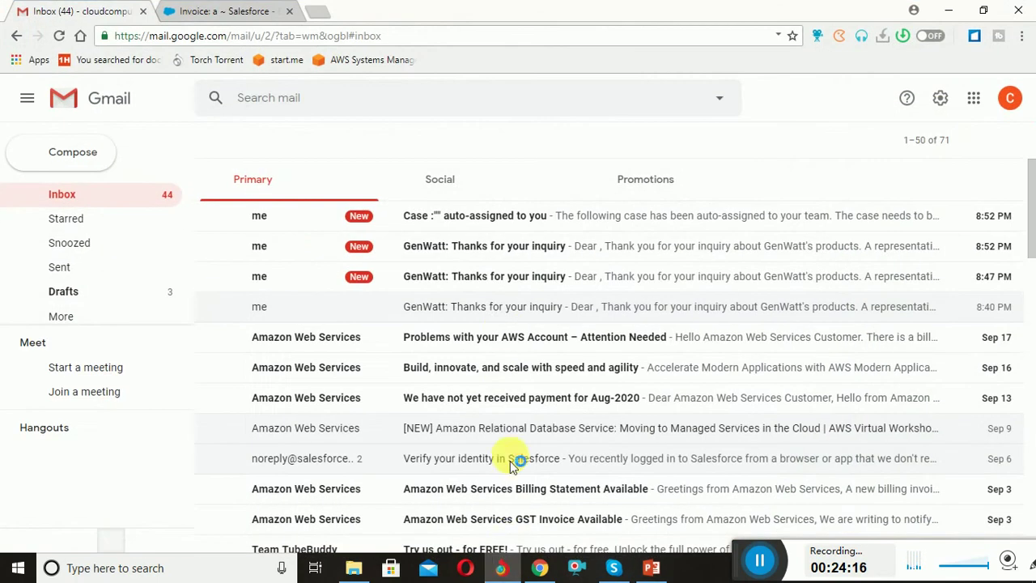
# Return to Salesforce, change invoice a's price to 4,000 and save the record
pyautogui.click(215, 16)
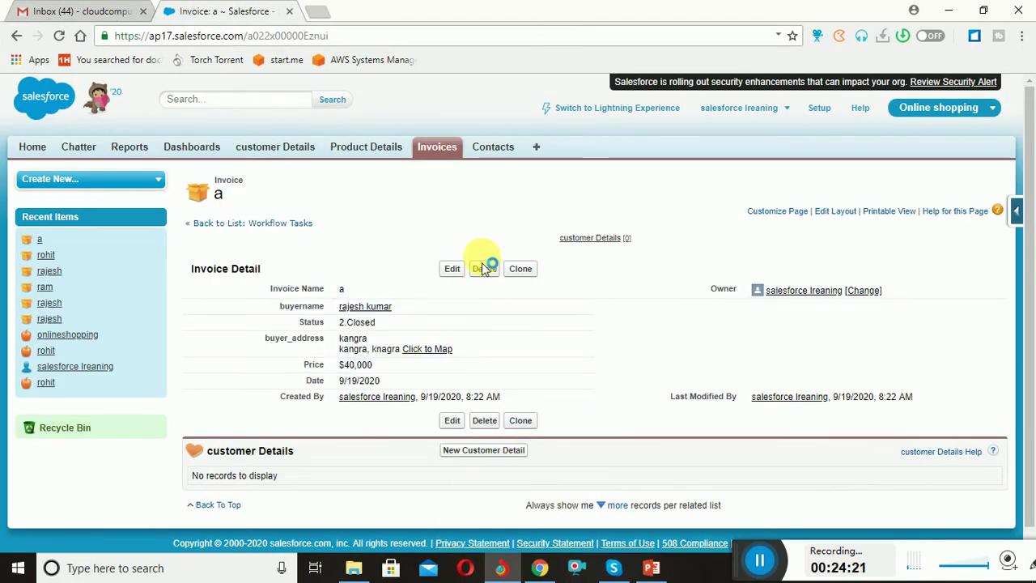
pyautogui.click(458, 270)
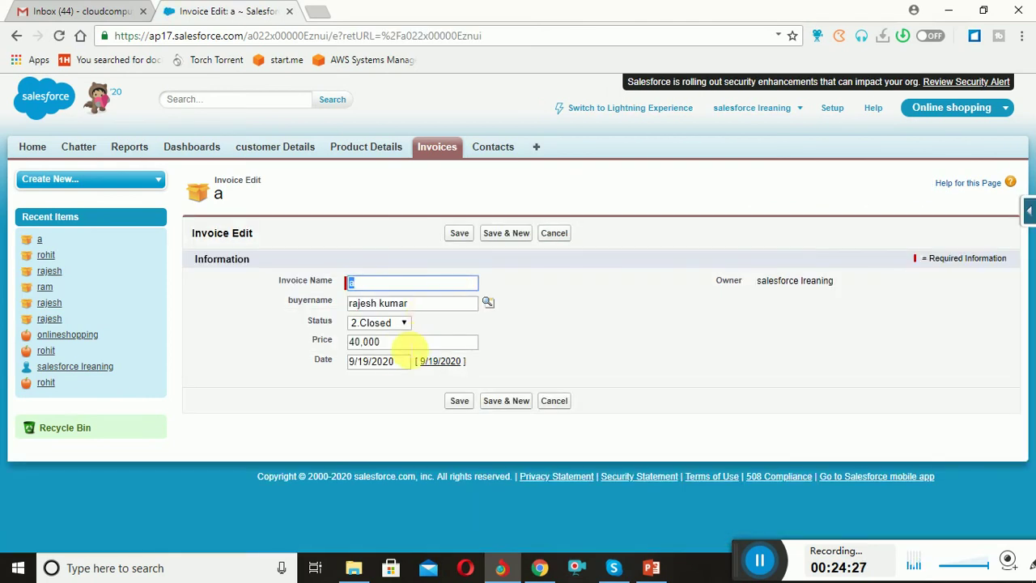
pyautogui.click(400, 346)
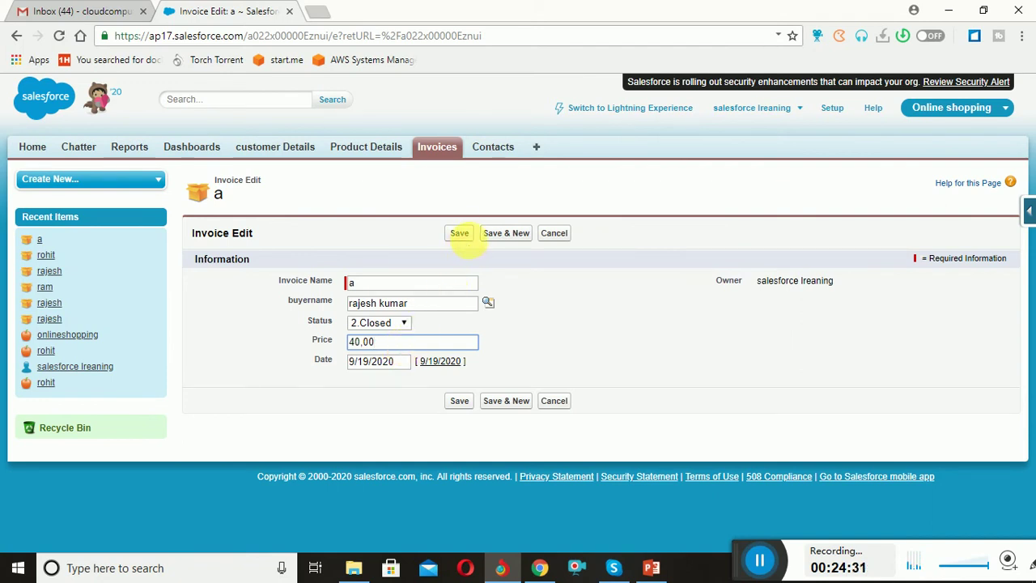
pyautogui.click(466, 235)
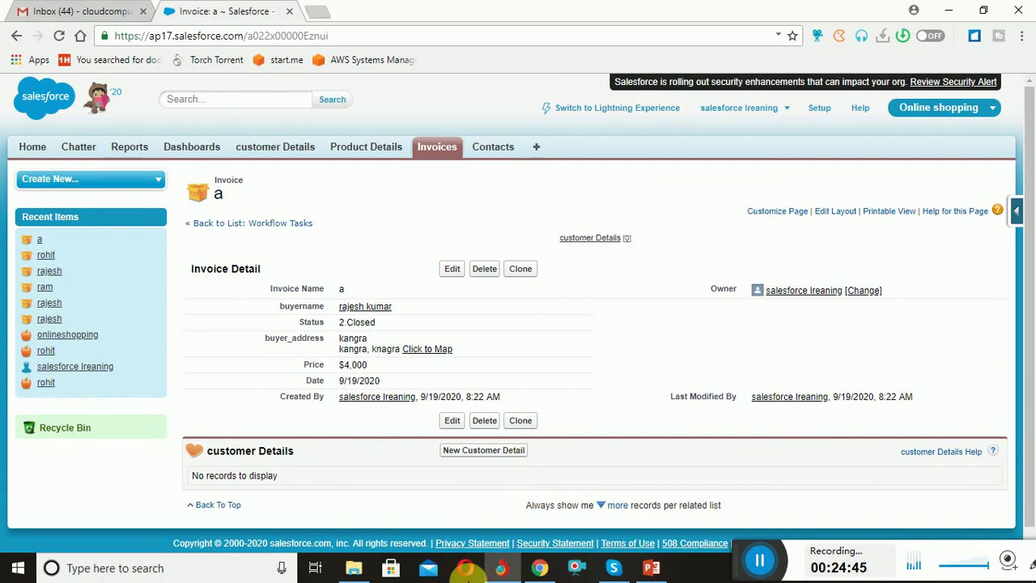
# Switch to PowerPoint to read the slide on field history tracking in Salesforce, and return to the browser
pyautogui.click(654, 567)
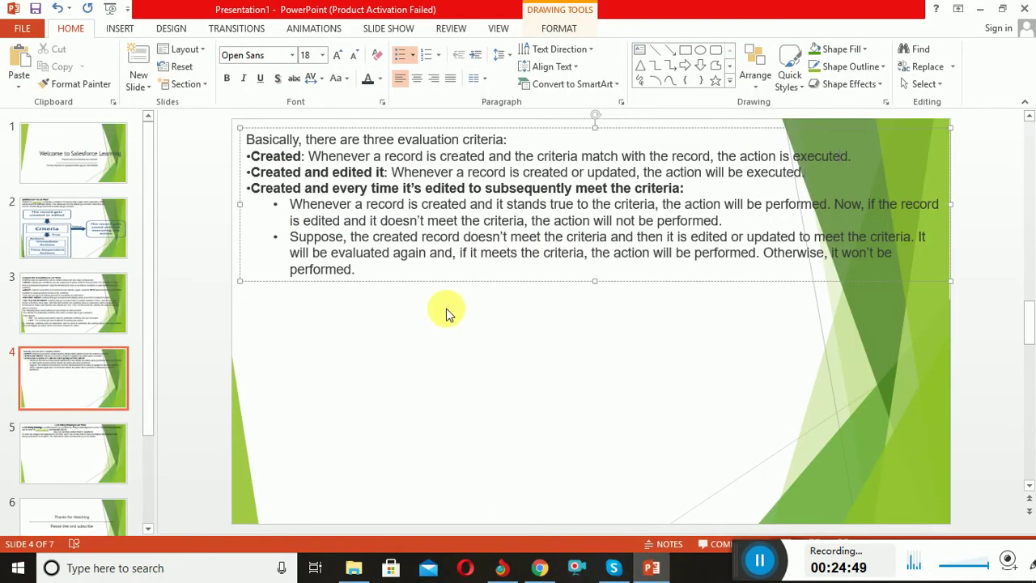
pyautogui.click(83, 461)
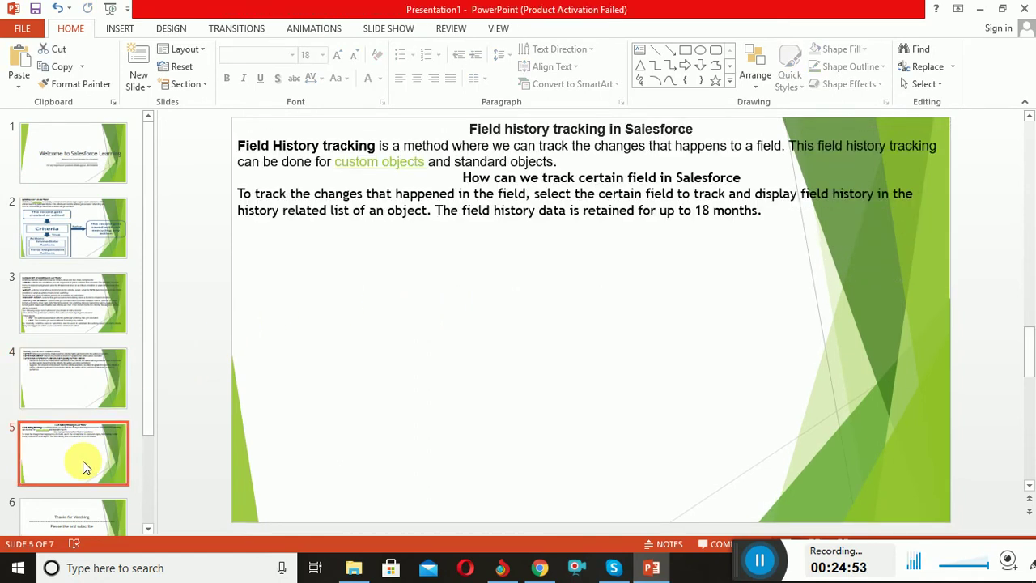
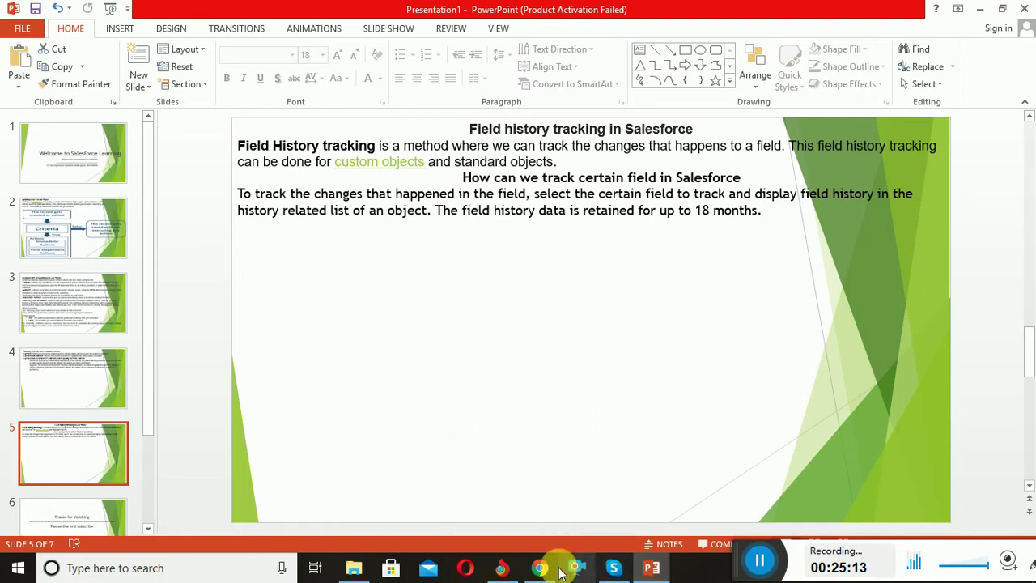
pyautogui.click(500, 568)
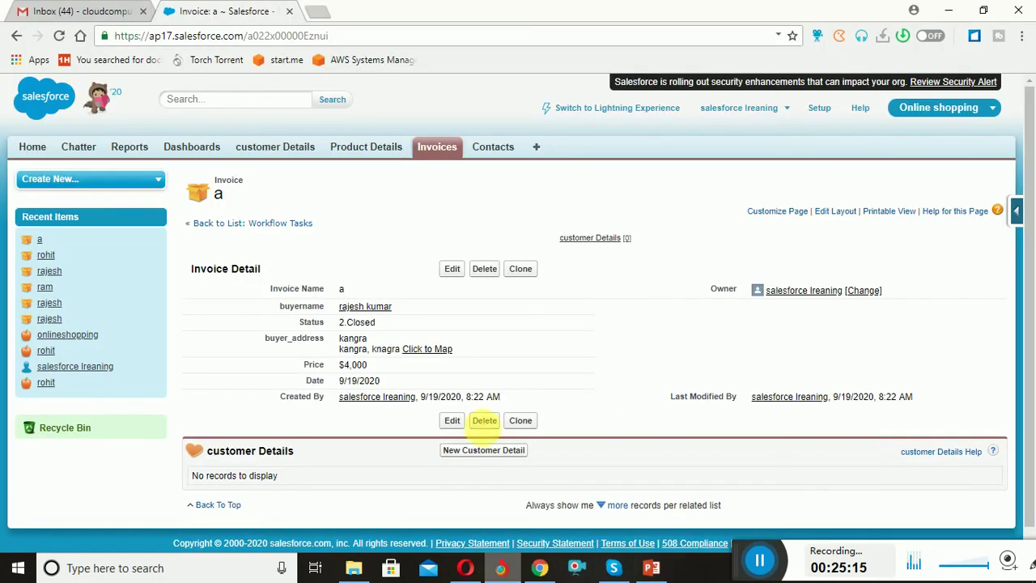
# Open the Invoice custom object's definition from the invoice record
pyautogui.click(1010, 217)
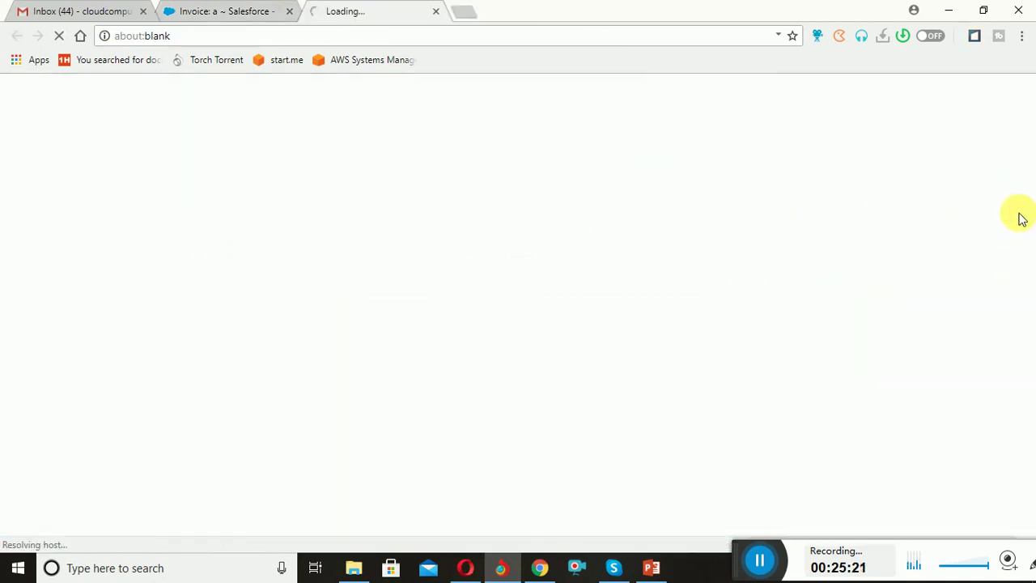
pyautogui.click(253, 13)
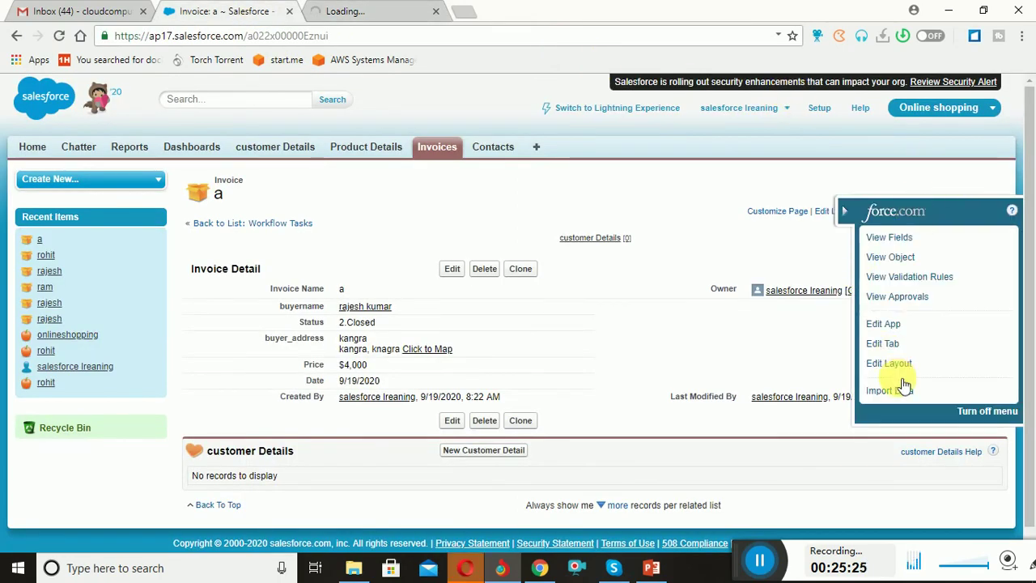
pyautogui.click(908, 257)
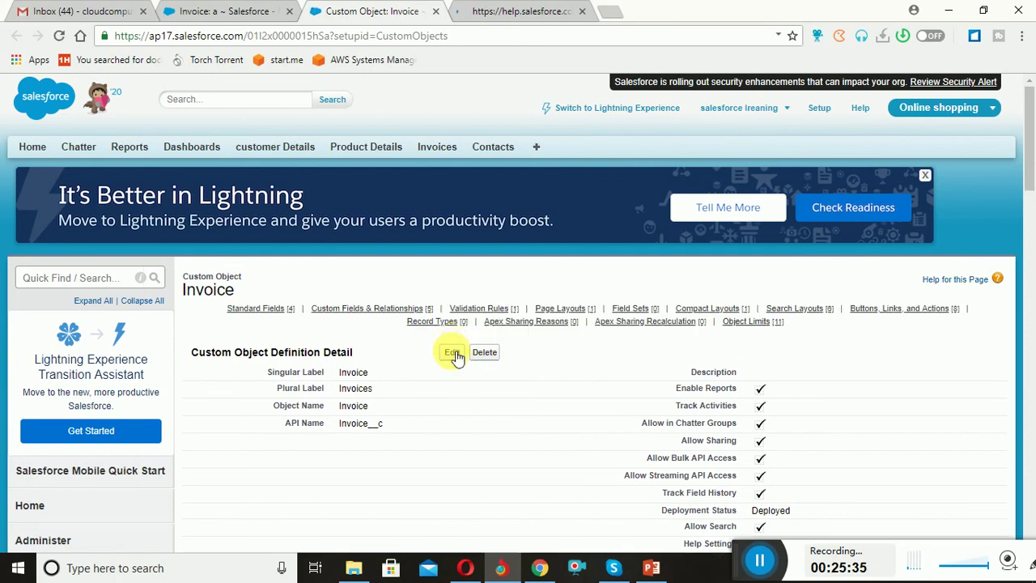
# Open the Invoice object's definition for editing, check its optional features including Track Field History, and save it
pyautogui.click(453, 355)
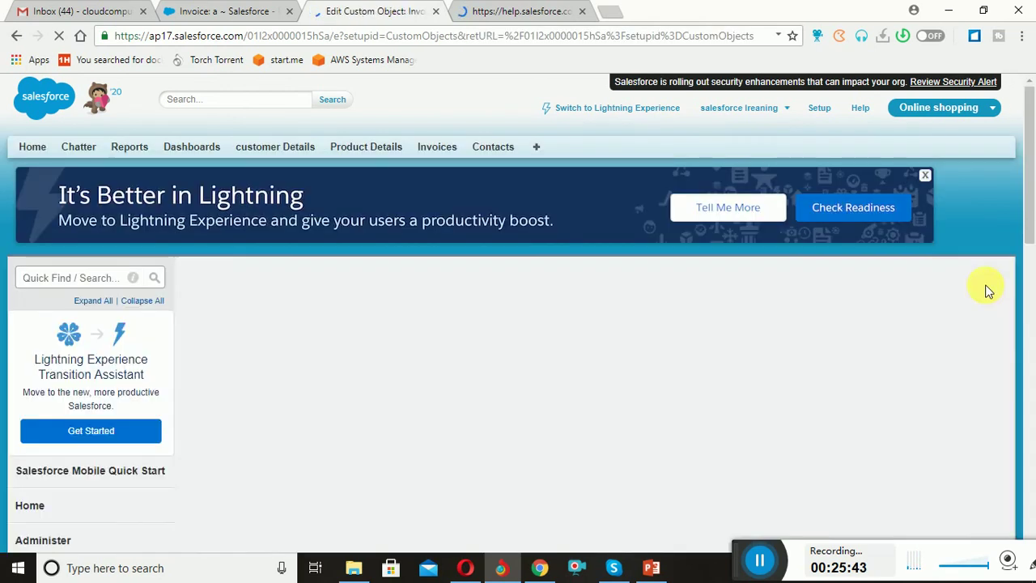
pyautogui.scroll(-5, 1032, 321)
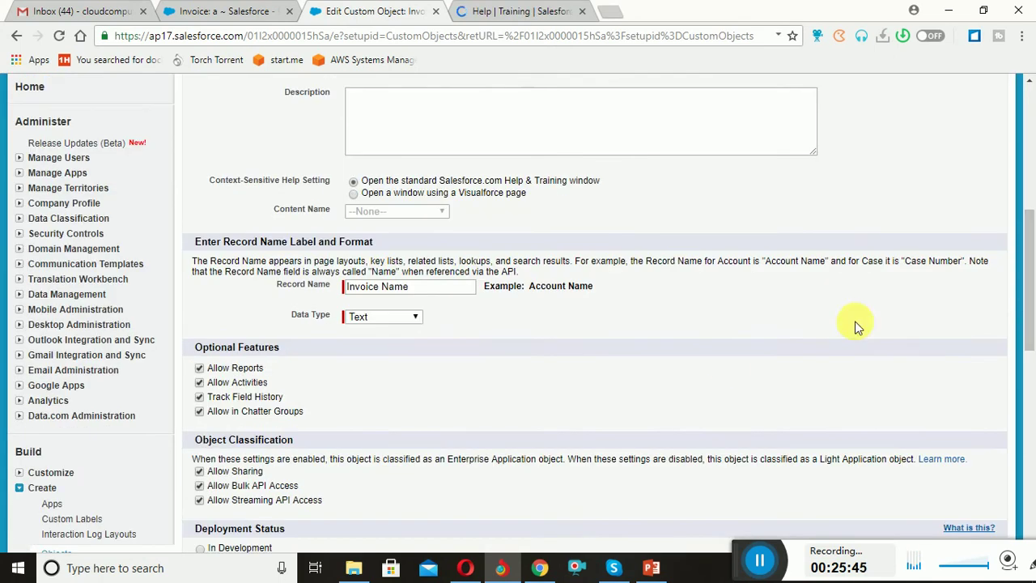
pyautogui.click(200, 411)
pyautogui.scroll(5, 1032, 157)
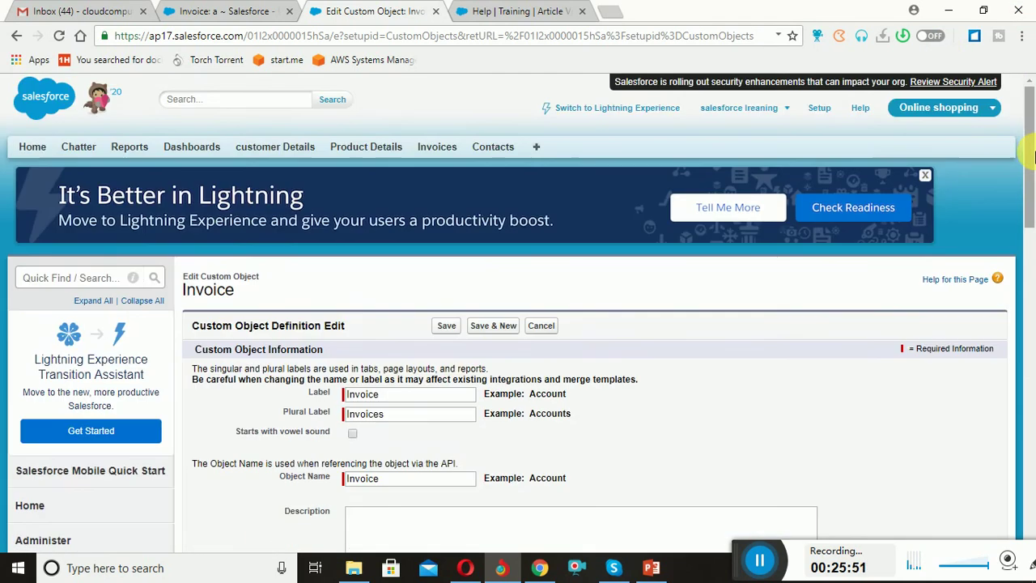
pyautogui.click(446, 326)
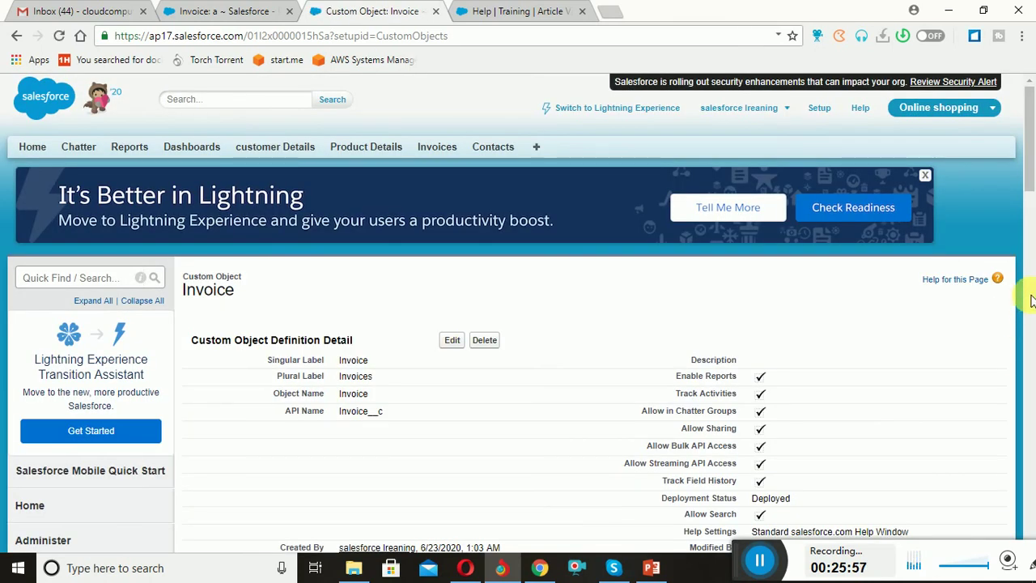
# Open the Invoice Layout page layout for editing and dismiss the Add Report Charts tip
pyautogui.scroll(-5, 1032, 299)
pyautogui.scroll(-5, 1032, 299)
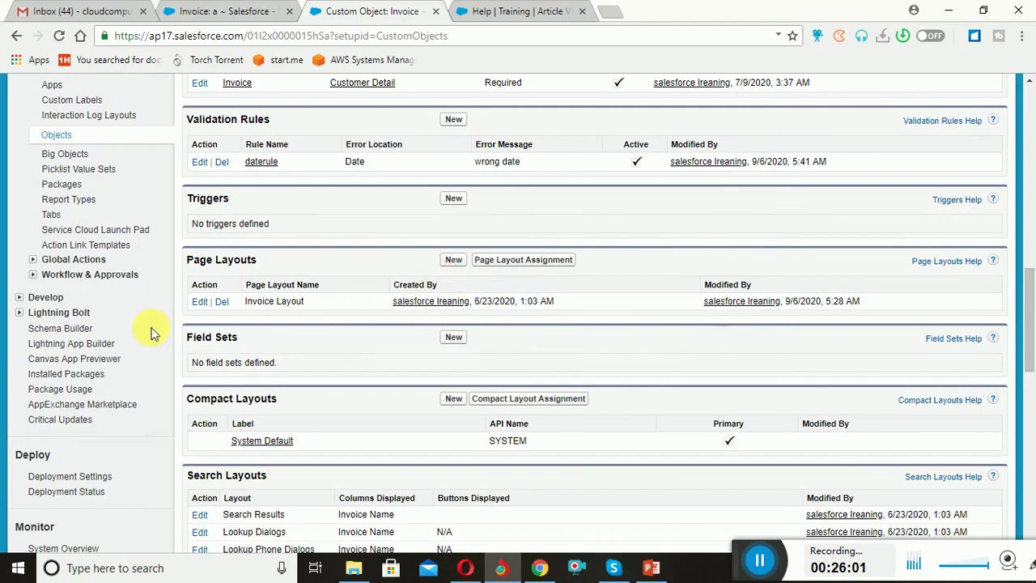
pyautogui.click(200, 303)
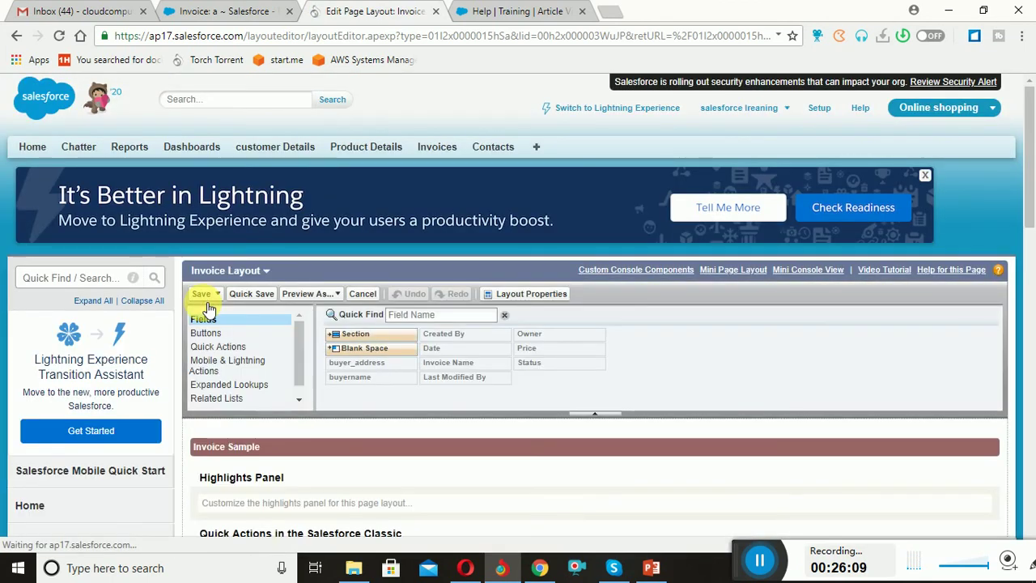
pyautogui.scroll(-3, 203, 337)
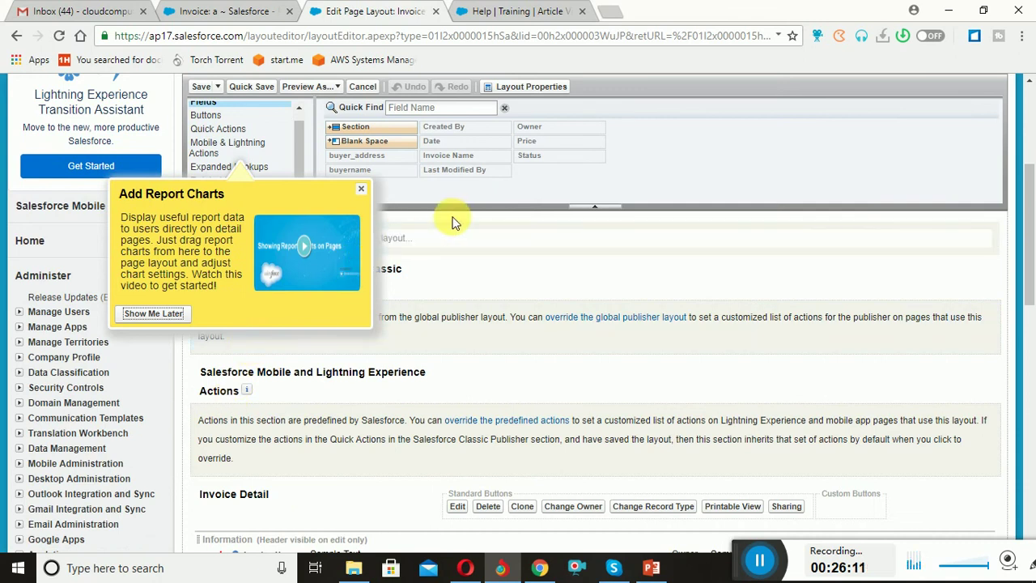
pyautogui.click(360, 191)
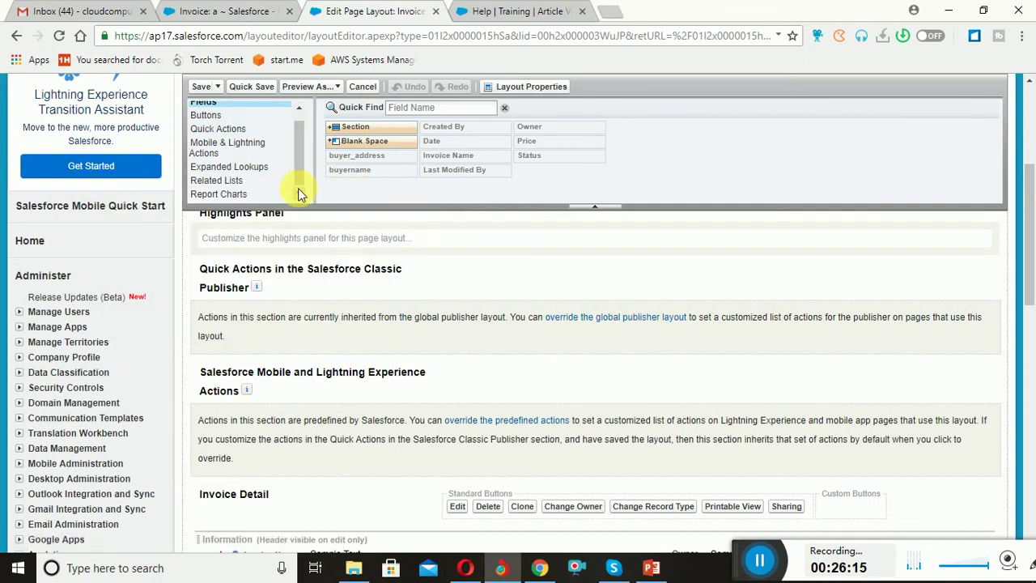
pyautogui.click(300, 108)
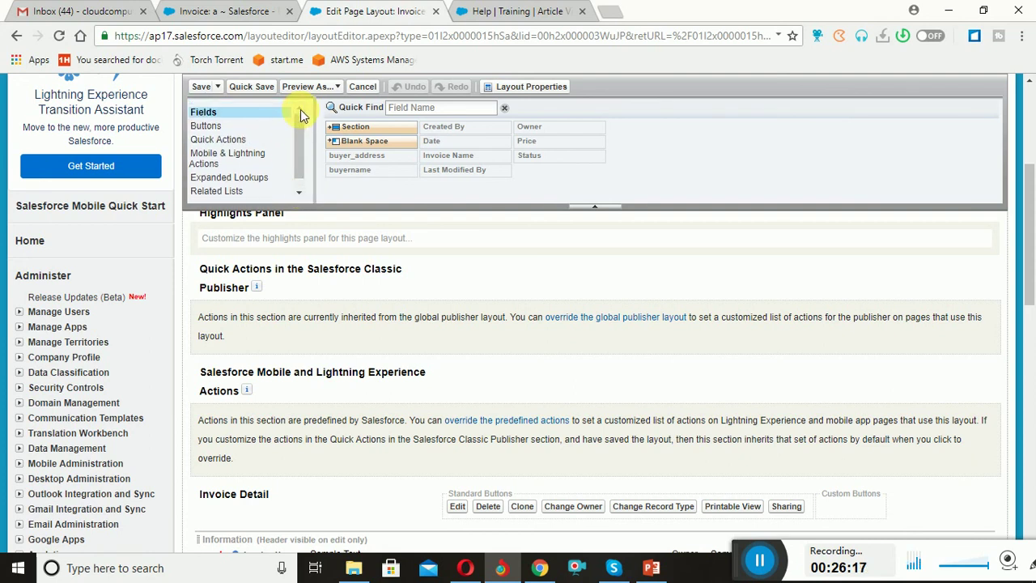
# Examine the items offered in the layout editor for buttons, quick actions, mobile actions, expanded lookups, related lists, report charts and fields
pyautogui.click(221, 127)
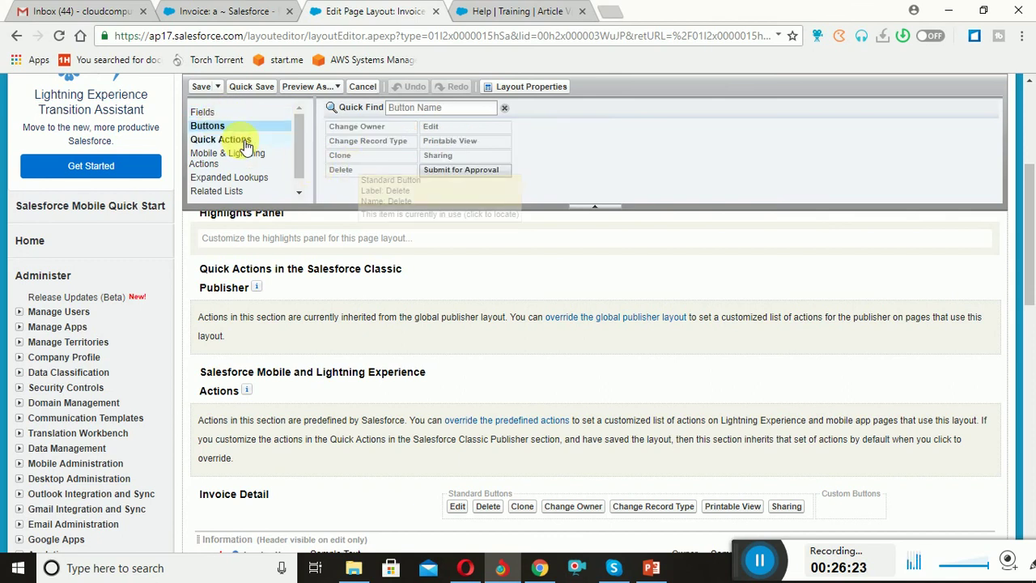
pyautogui.click(235, 141)
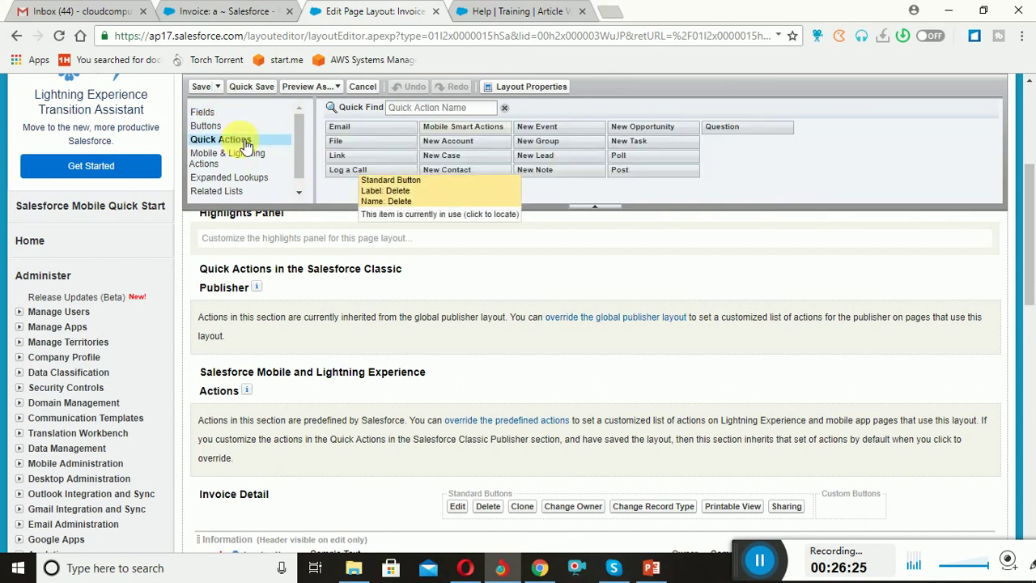
pyautogui.click(250, 158)
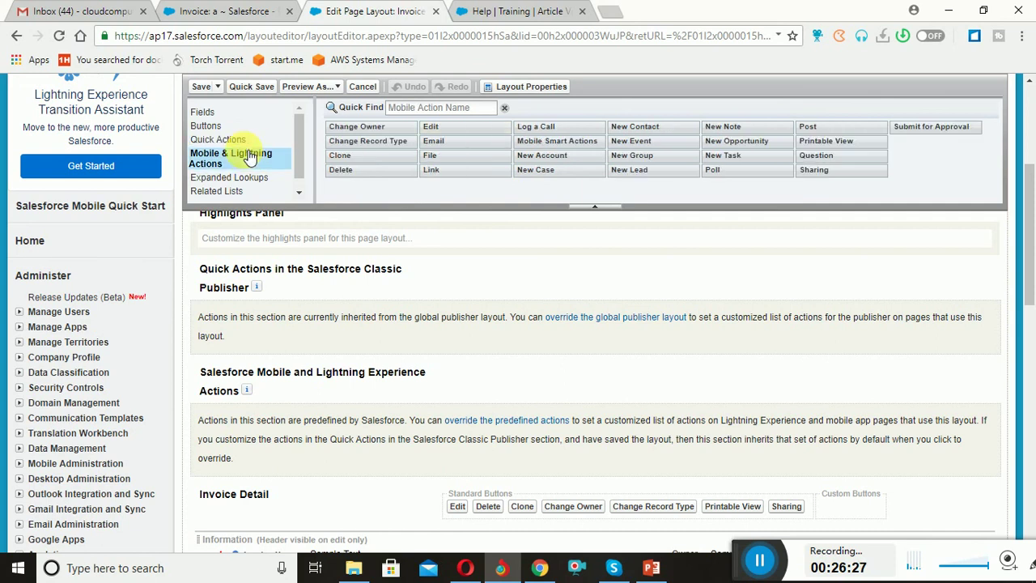
pyautogui.click(251, 177)
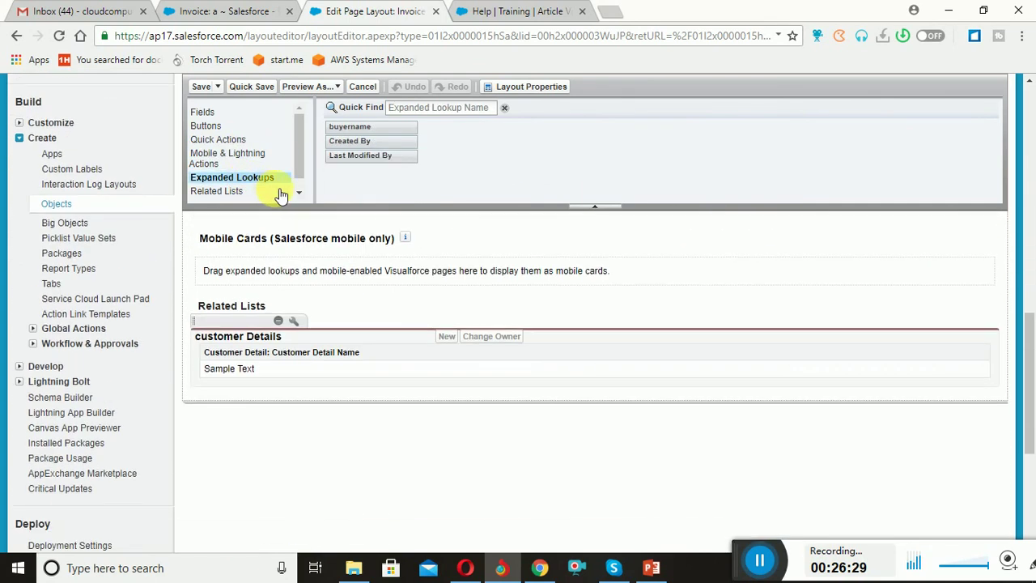
pyautogui.scroll(-1, 296, 192)
pyautogui.click(234, 180)
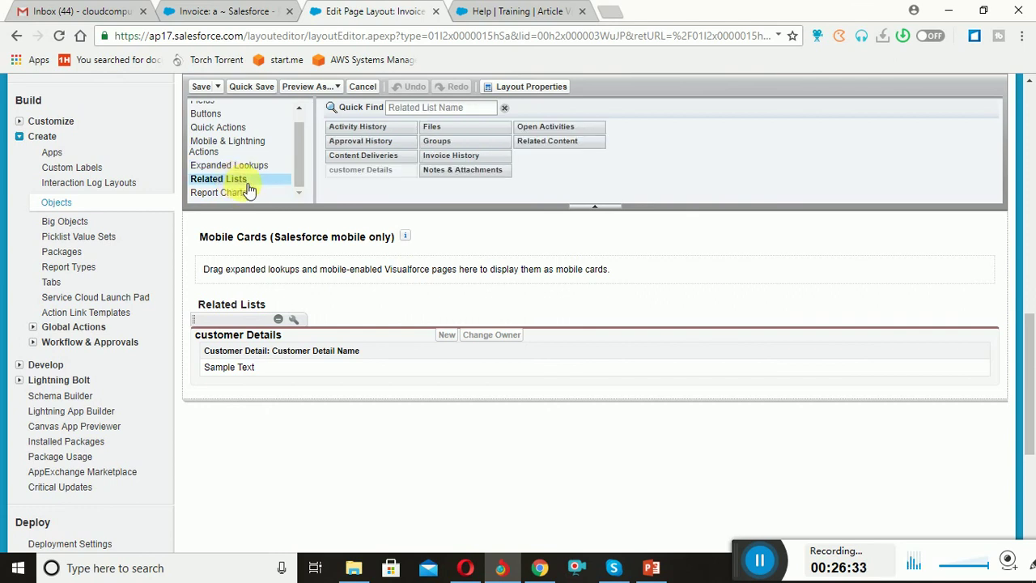
pyautogui.click(243, 194)
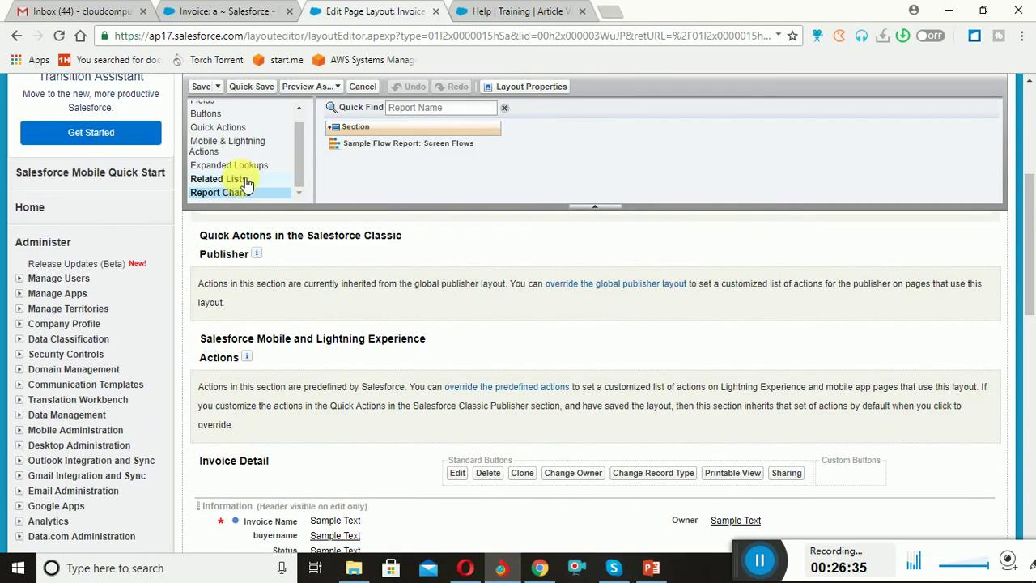
pyautogui.click(247, 180)
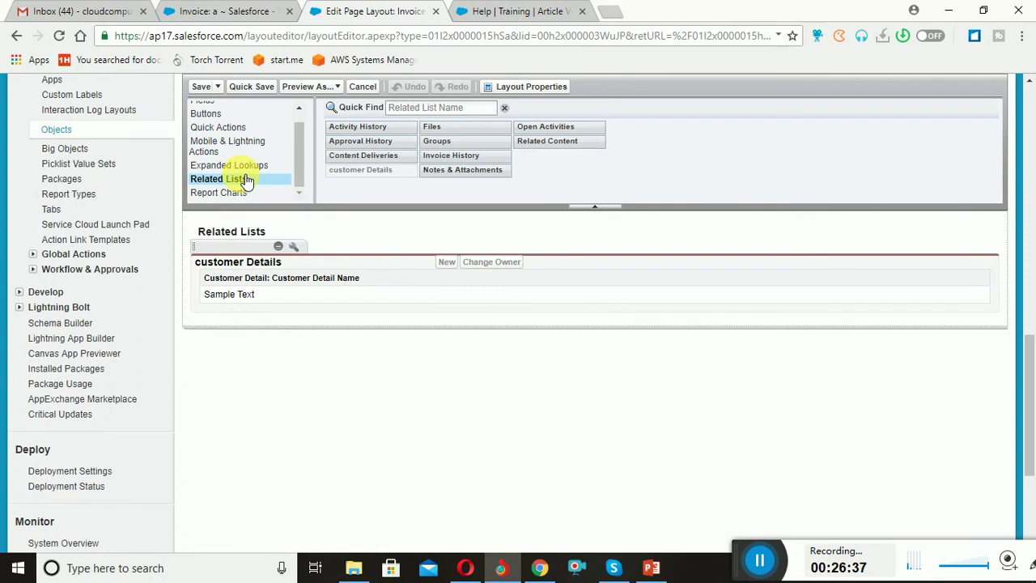
pyautogui.click(243, 167)
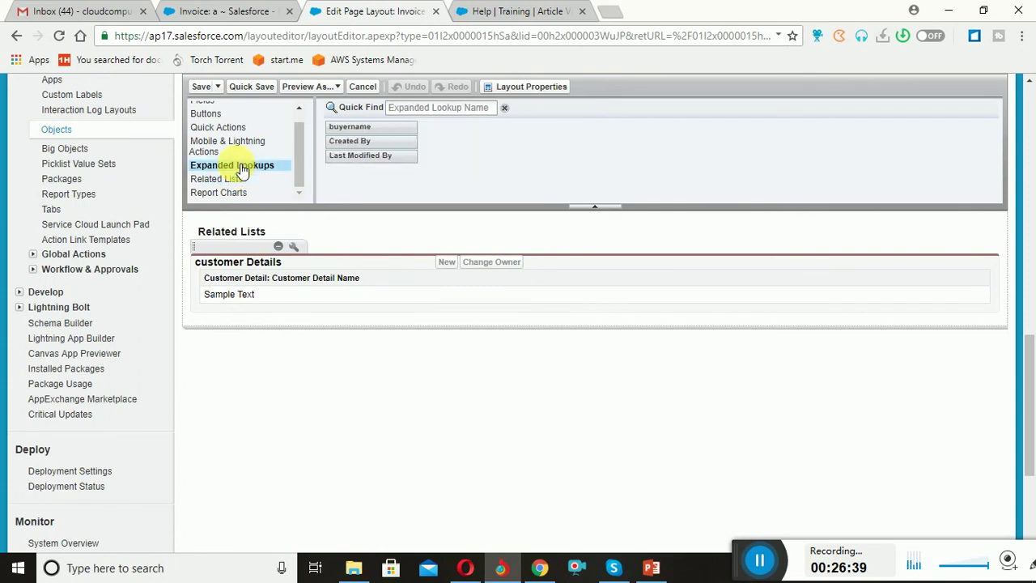
pyautogui.click(241, 154)
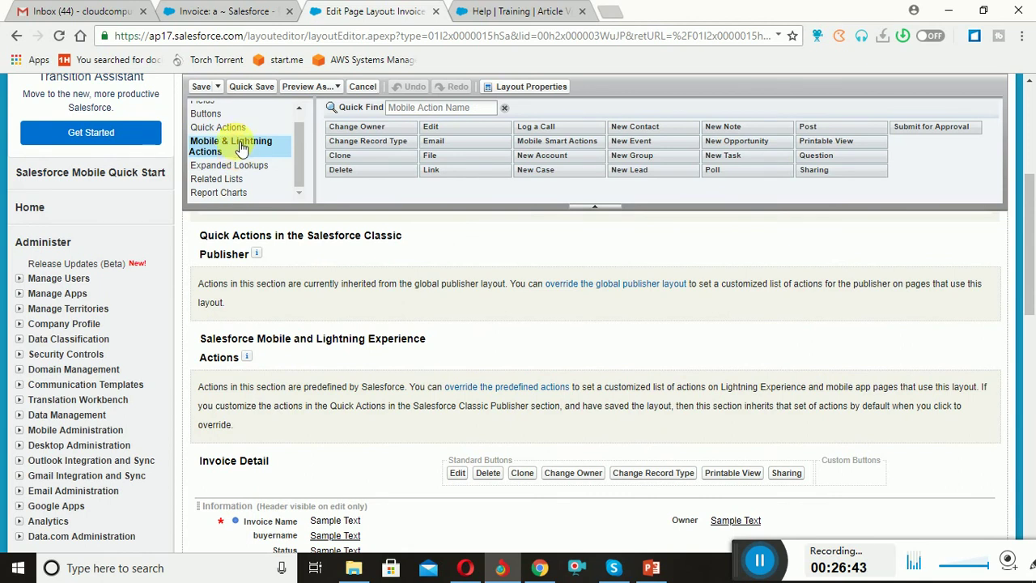
pyautogui.click(231, 128)
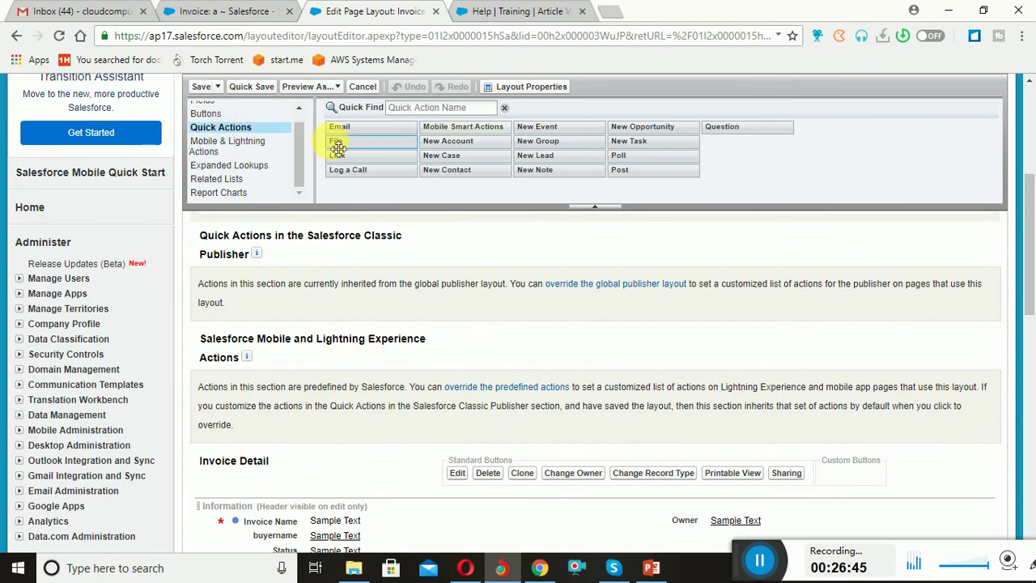
pyautogui.scroll(1, 296, 112)
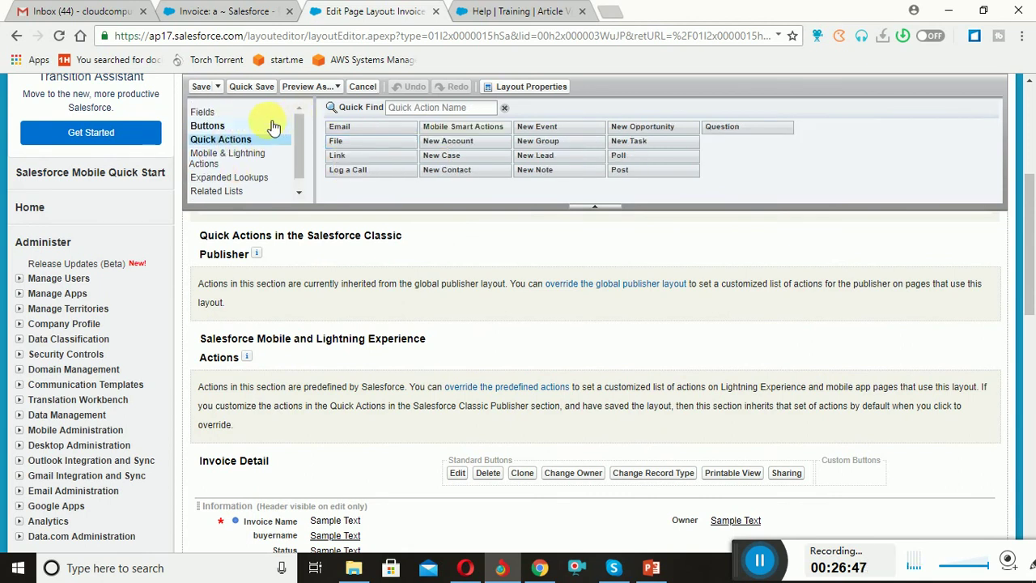
pyautogui.click(263, 128)
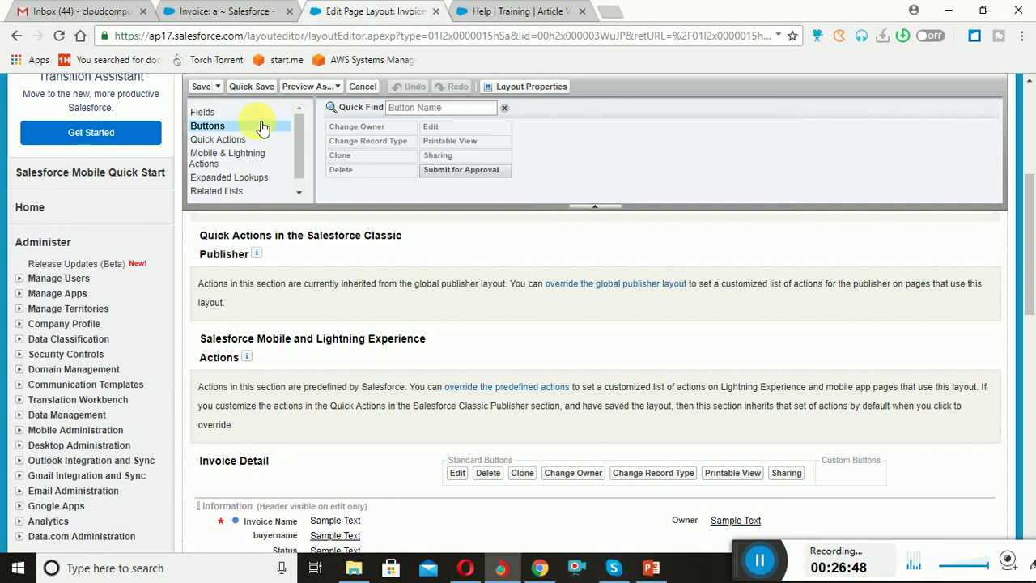
pyautogui.click(203, 113)
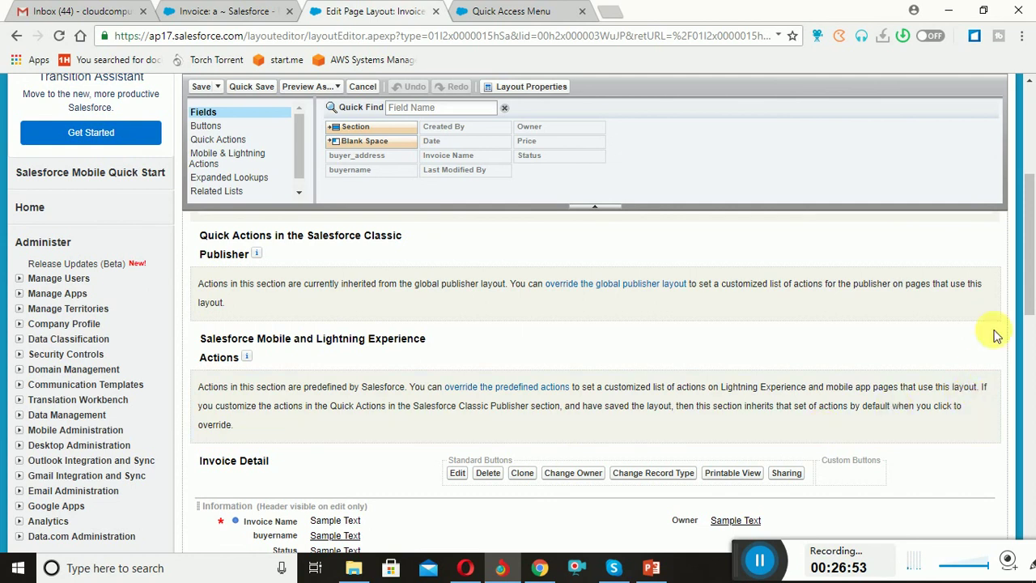
pyautogui.moveTo(1027, 291); pyautogui.dragTo(1026, 397)
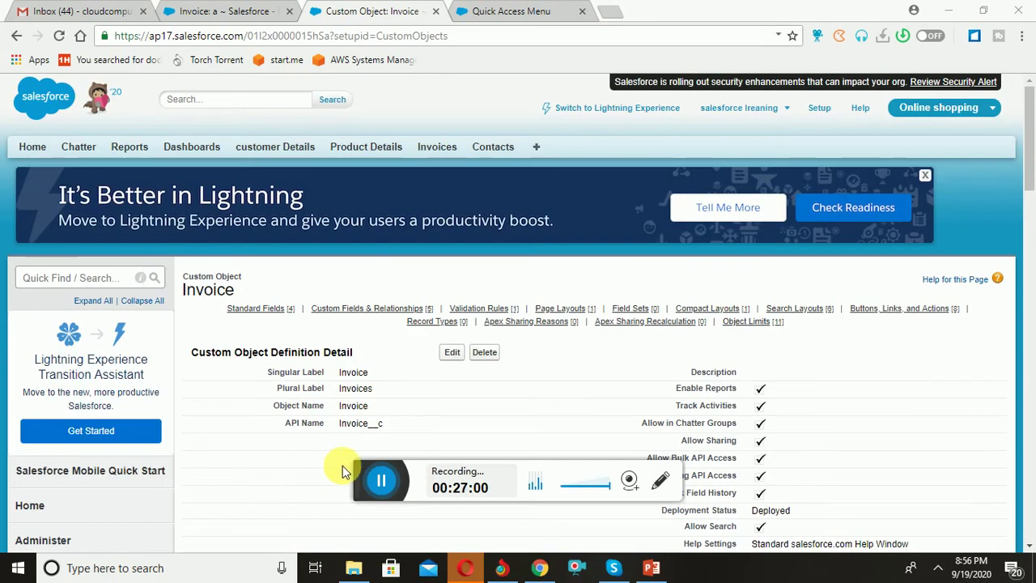
# Set history tracking for all listed Invoice fields, including Status, Invoice Name, Price and buyername, and save the settings
pyautogui.moveTo(342, 472); pyautogui.dragTo(794, 573)
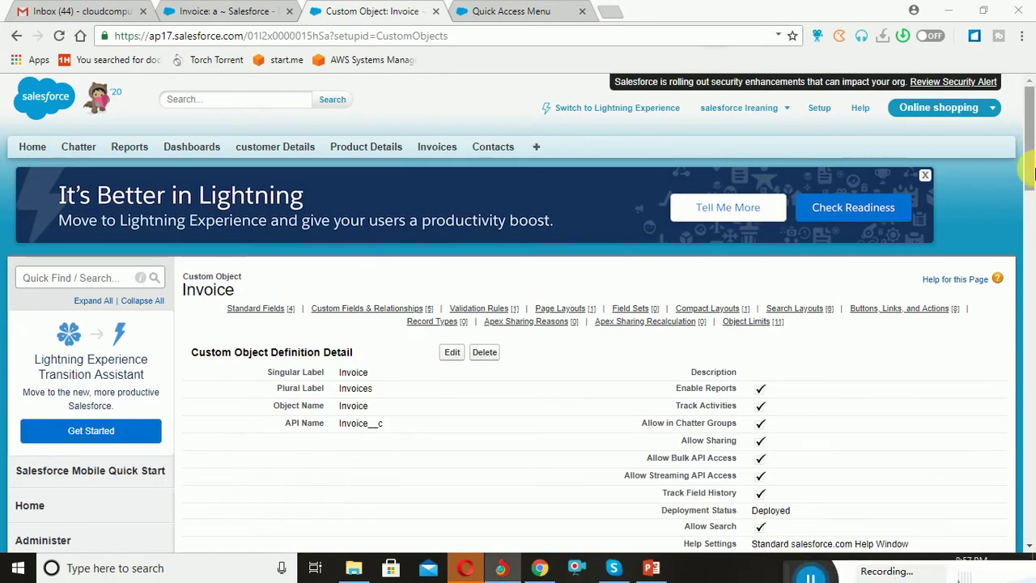
pyautogui.moveTo(1025, 162); pyautogui.dragTo(1032, 259)
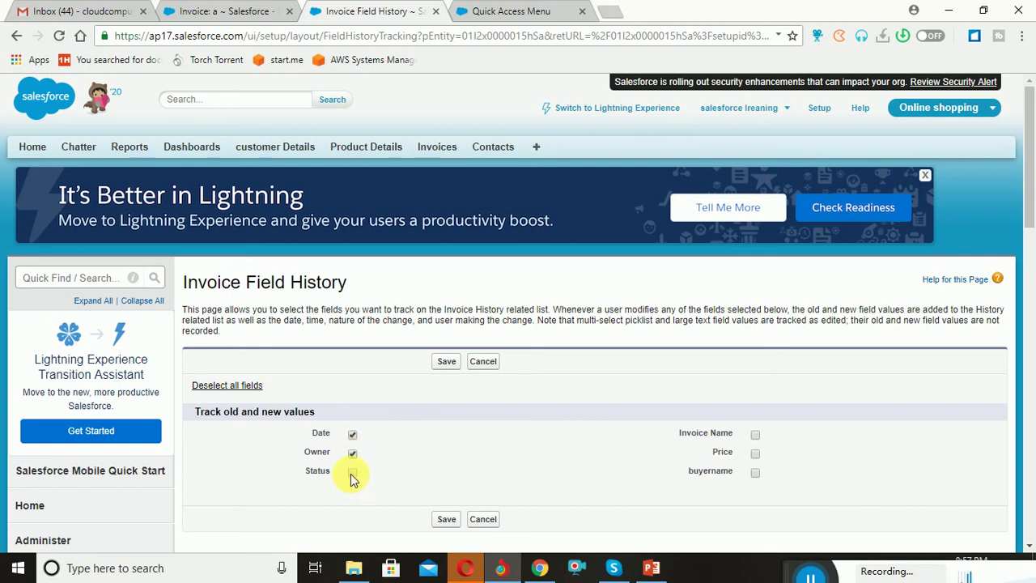
pyautogui.click(352, 473)
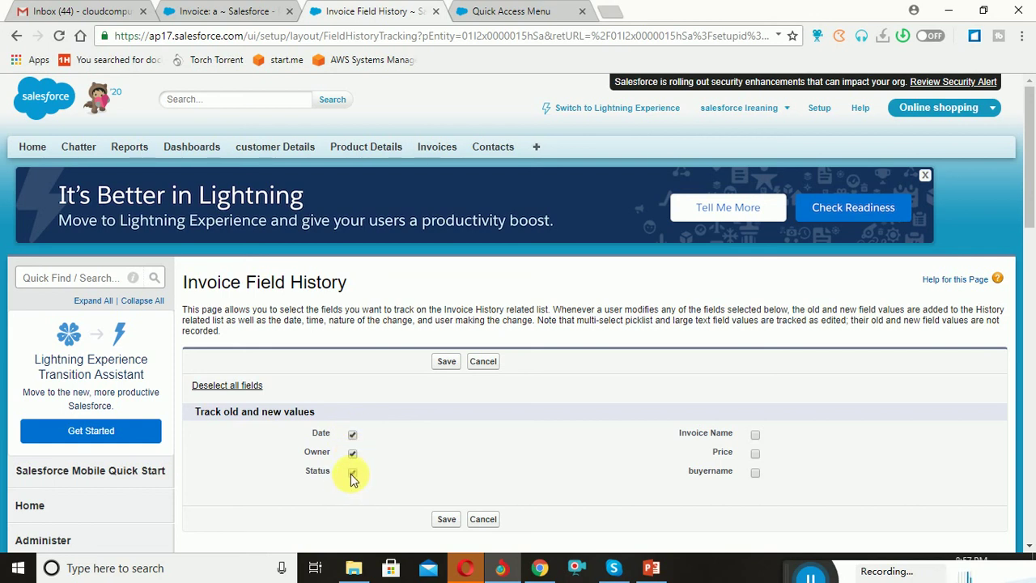
pyautogui.click(755, 475)
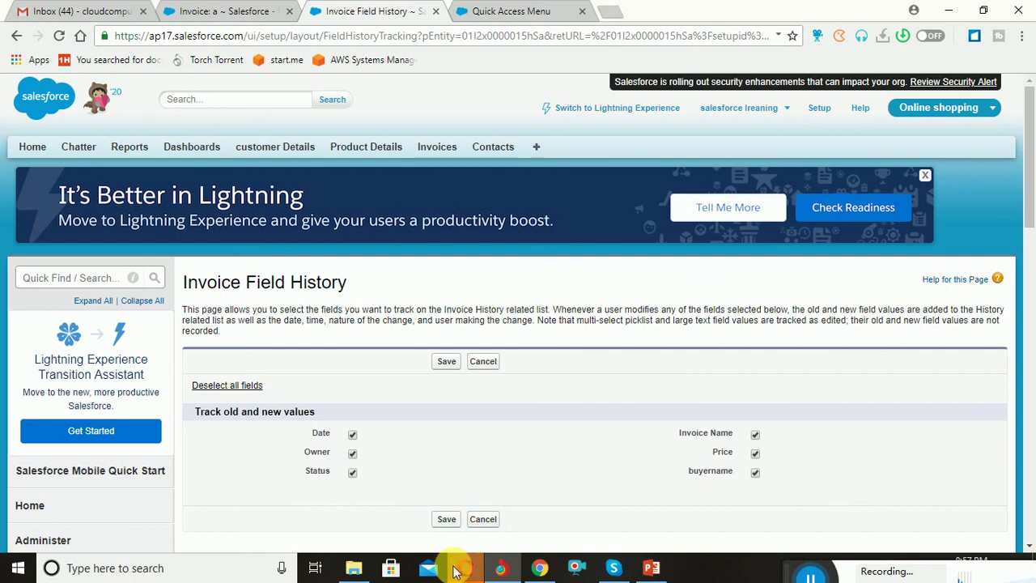
pyautogui.moveTo(458, 570)
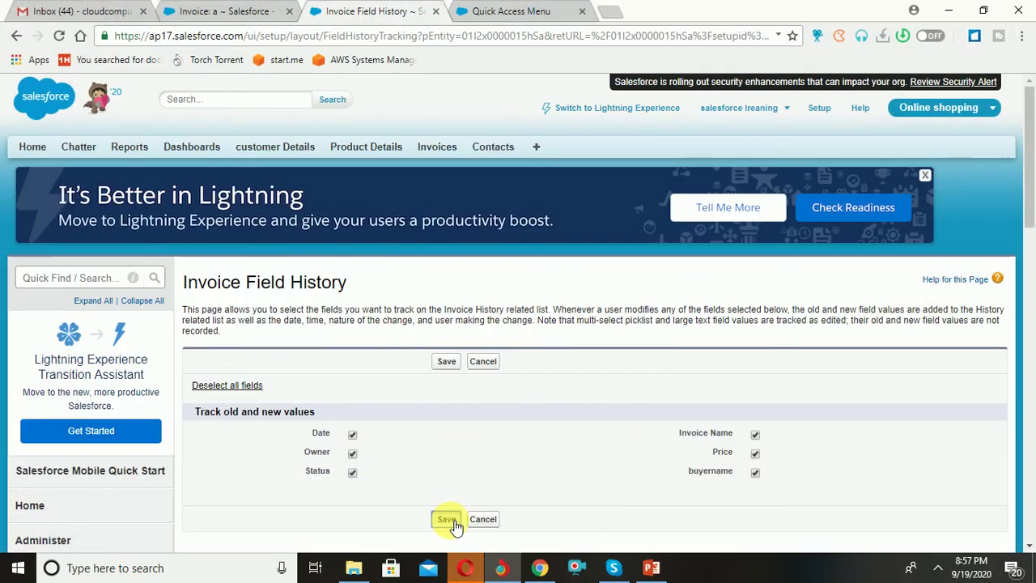
pyautogui.click(447, 520)
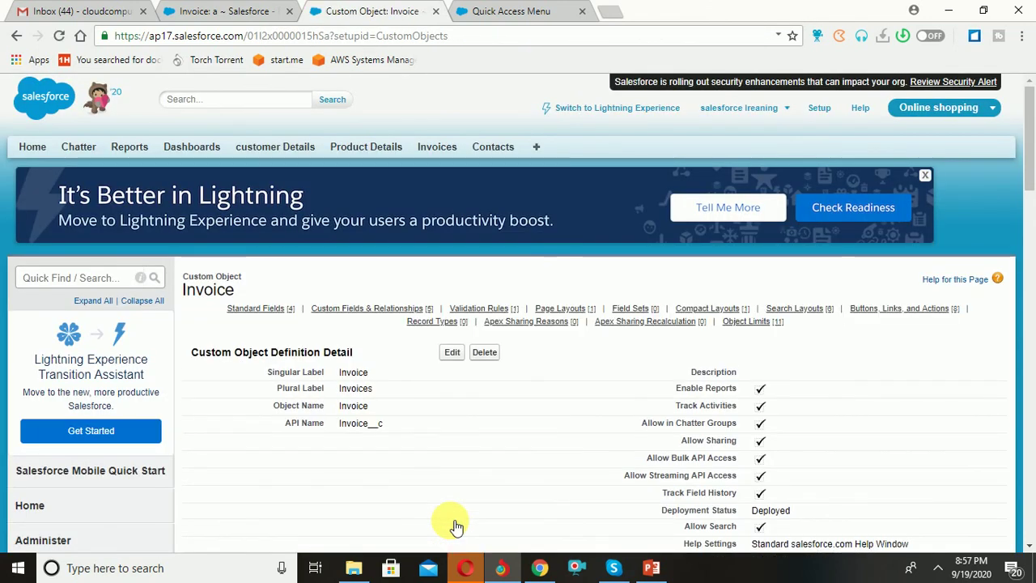
pyautogui.click(934, 571)
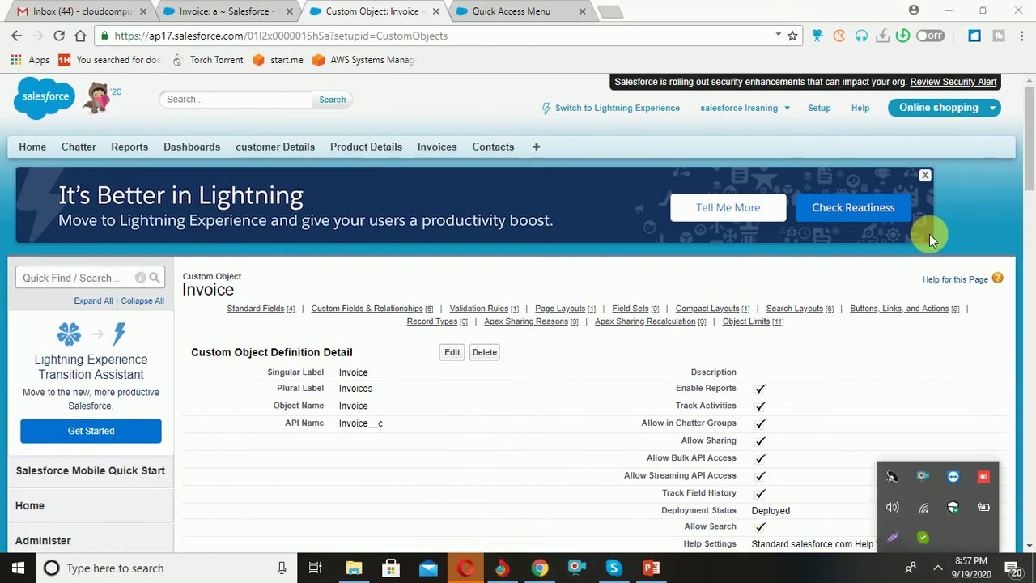
pyautogui.rightClick(1033, 220)
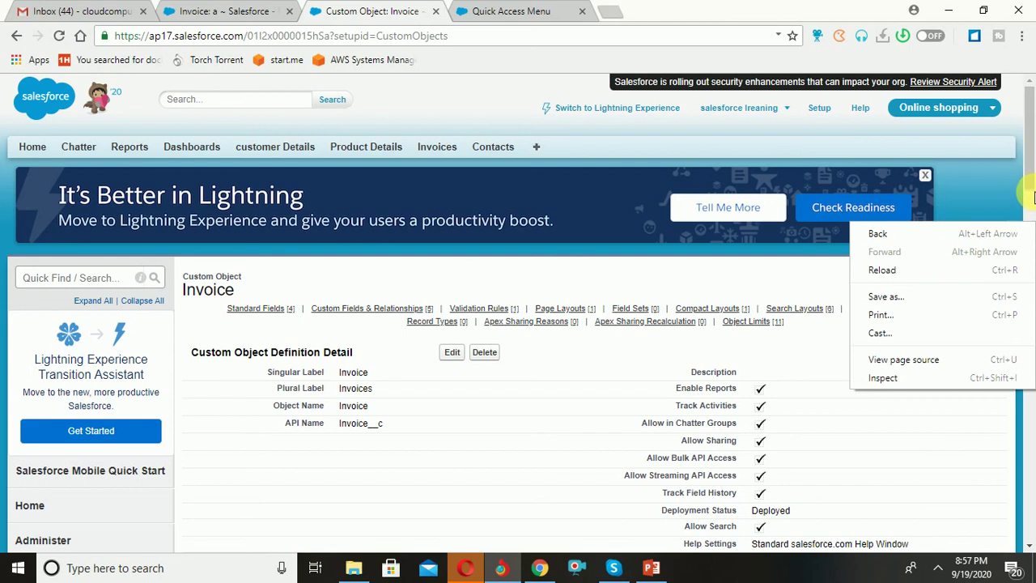
pyautogui.click(1030, 185)
pyautogui.rightClick(920, 266)
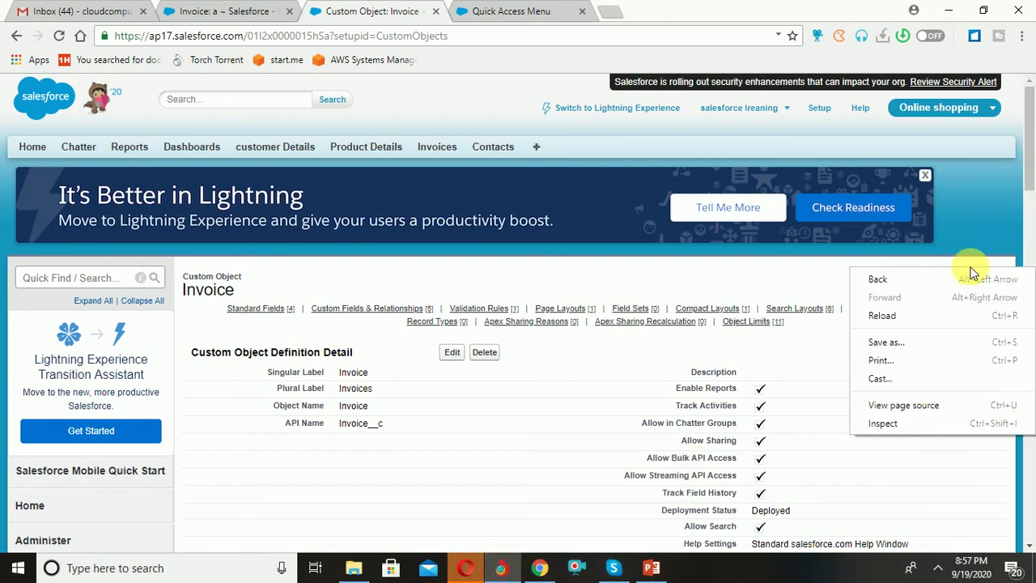
pyautogui.click(1026, 144)
pyautogui.rightClick(1021, 169)
pyautogui.click(902, 393)
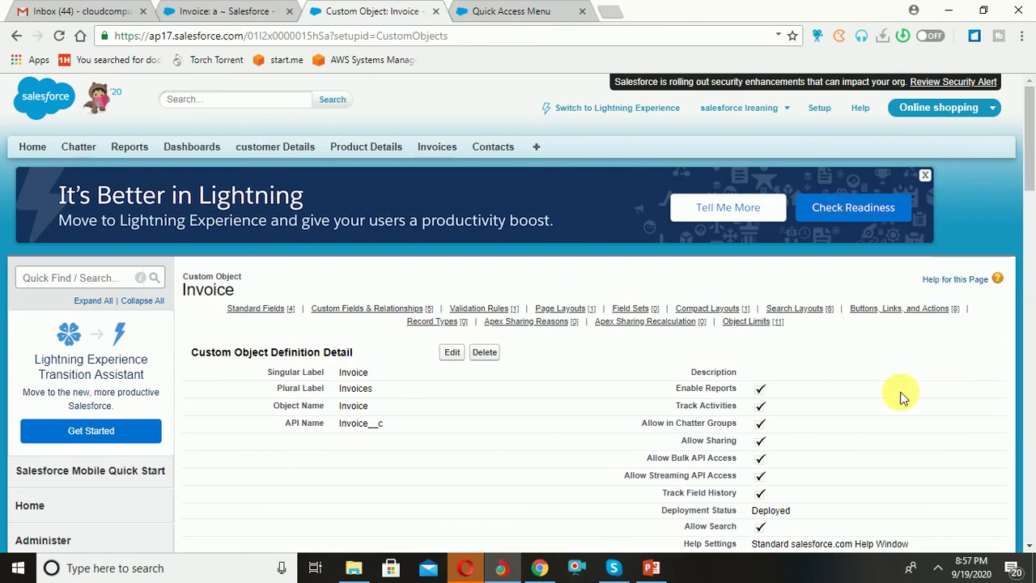
# Open the Invoice Layout page layout for editing from the Invoice object's Page Layouts section
pyautogui.scroll(-15, 908, 427)
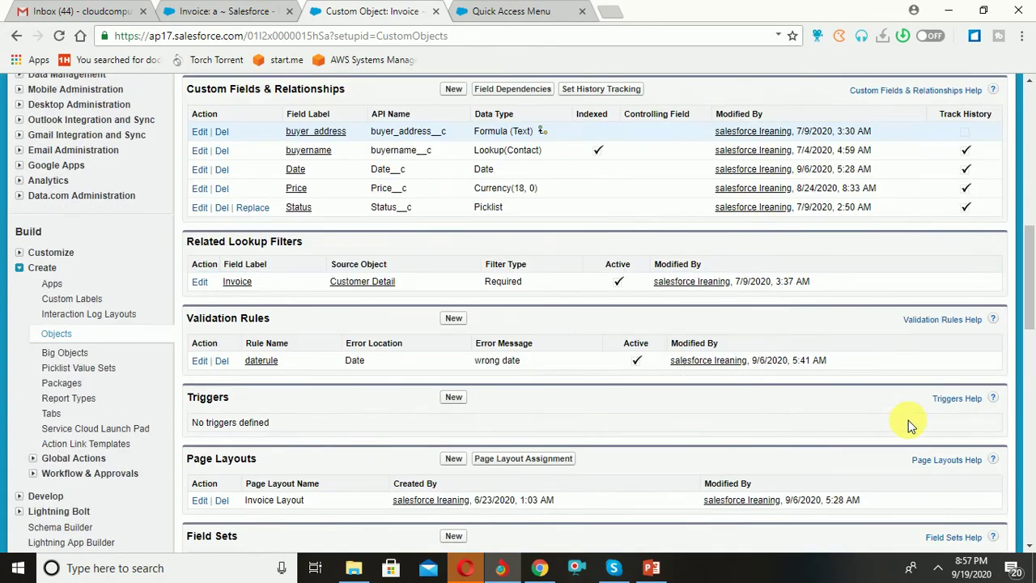
pyautogui.scroll(-3, 908, 427)
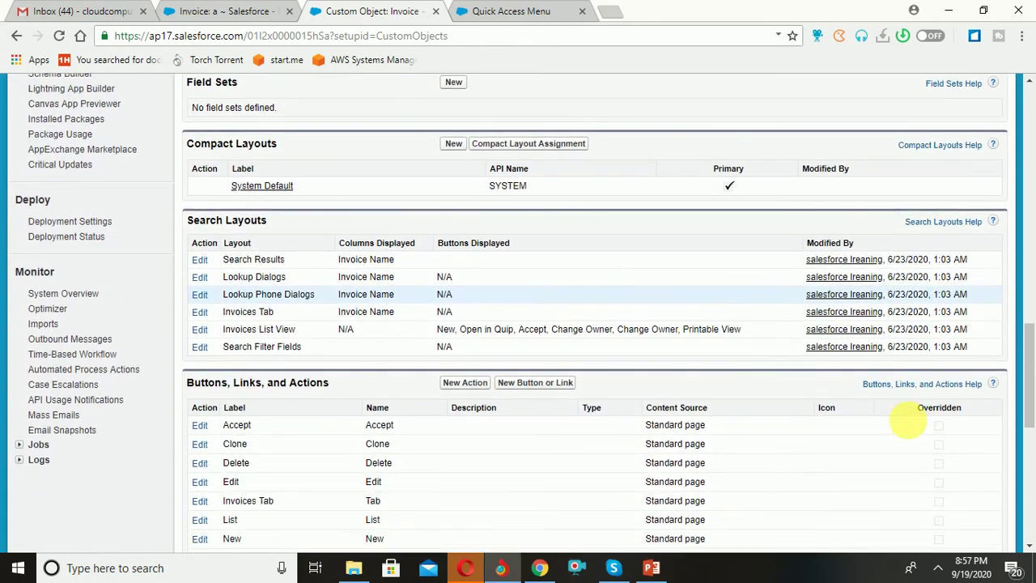
pyautogui.scroll(3, 908, 420)
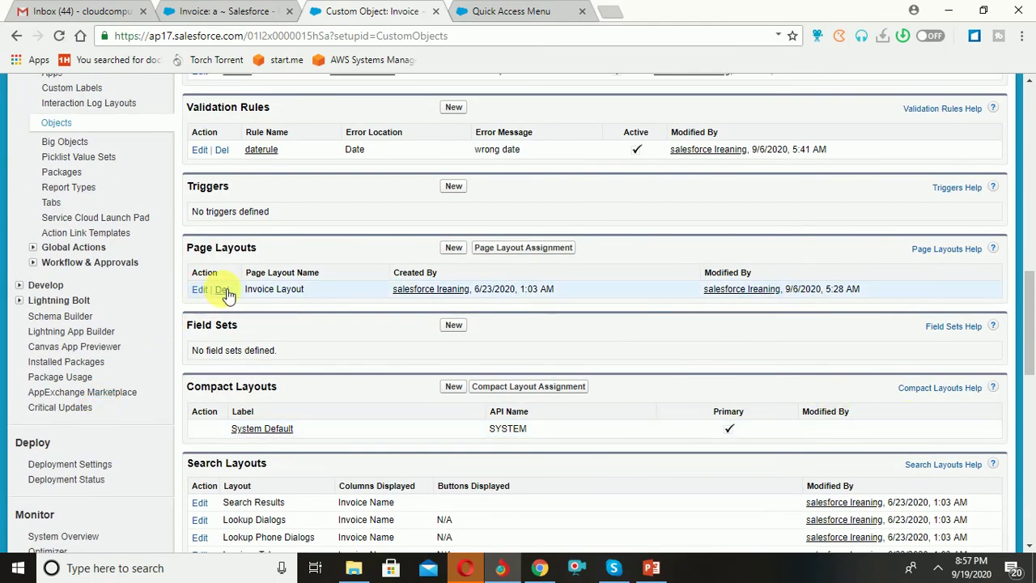
pyautogui.click(200, 290)
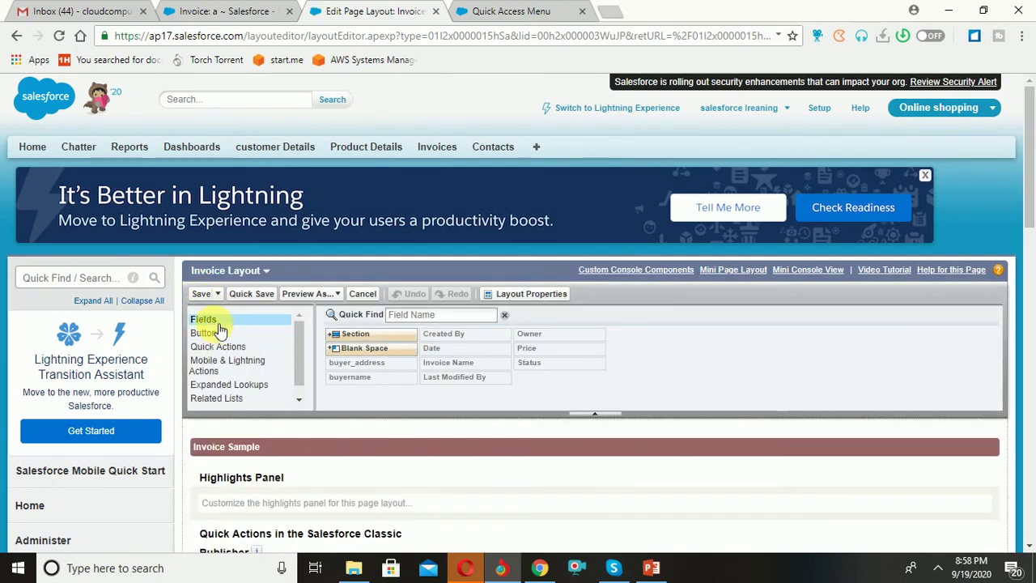
# Examine the buttons, quick actions, mobile and Lightning actions, and expanded lookups available for the Invoice Layout
pyautogui.click(208, 333)
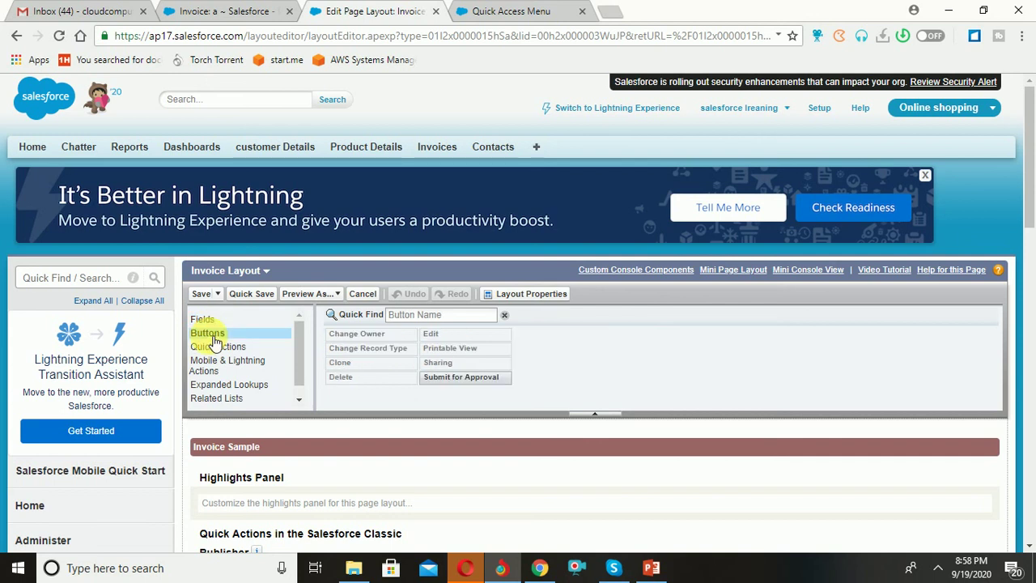
pyautogui.click(215, 346)
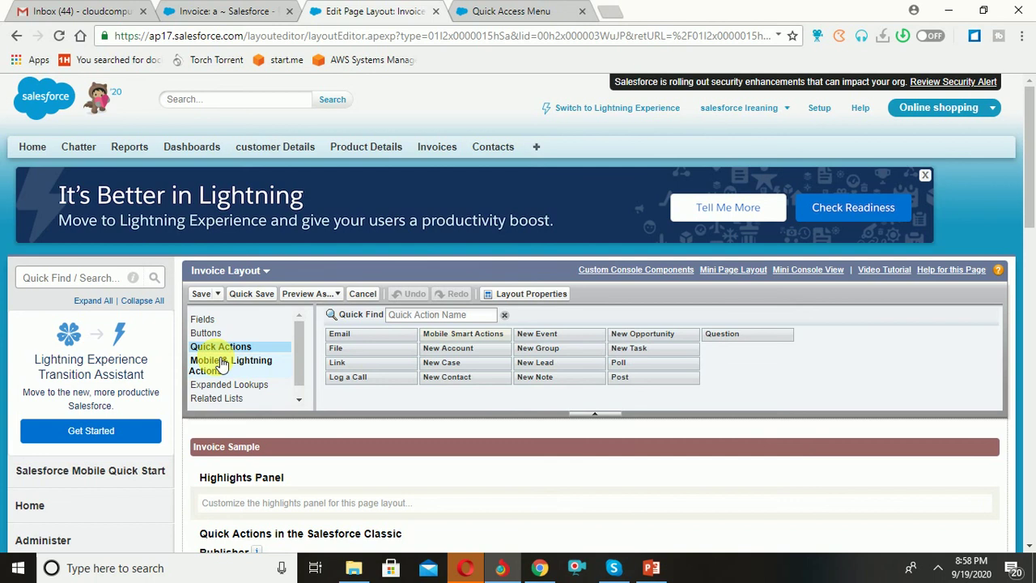
pyautogui.click(224, 366)
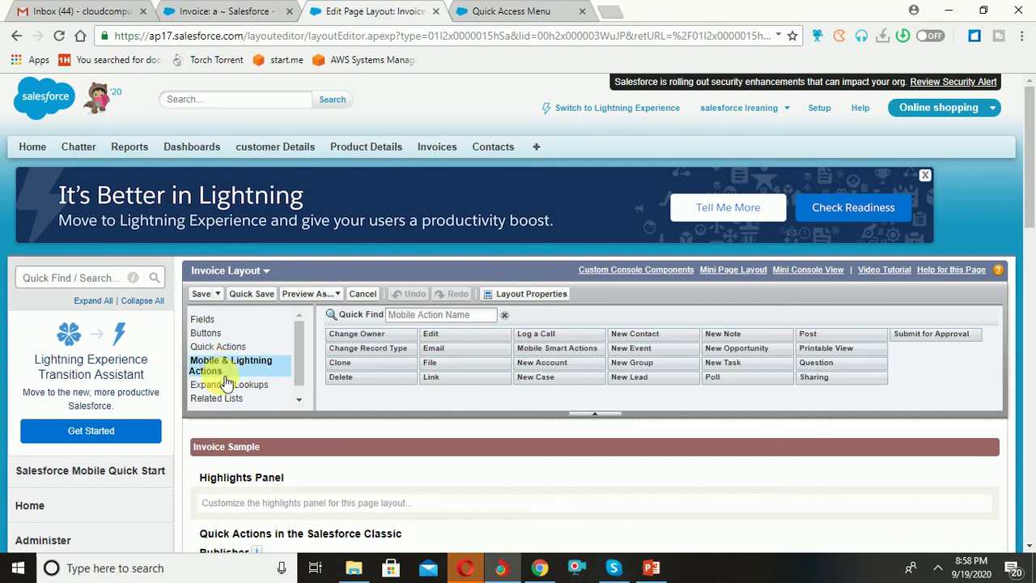
pyautogui.click(229, 386)
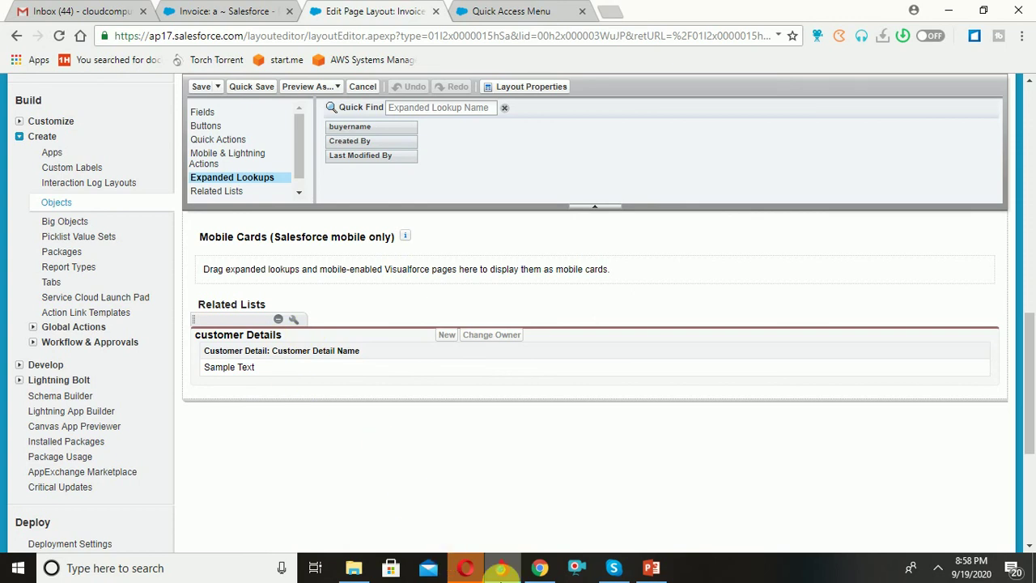
pyautogui.moveTo(502, 562)
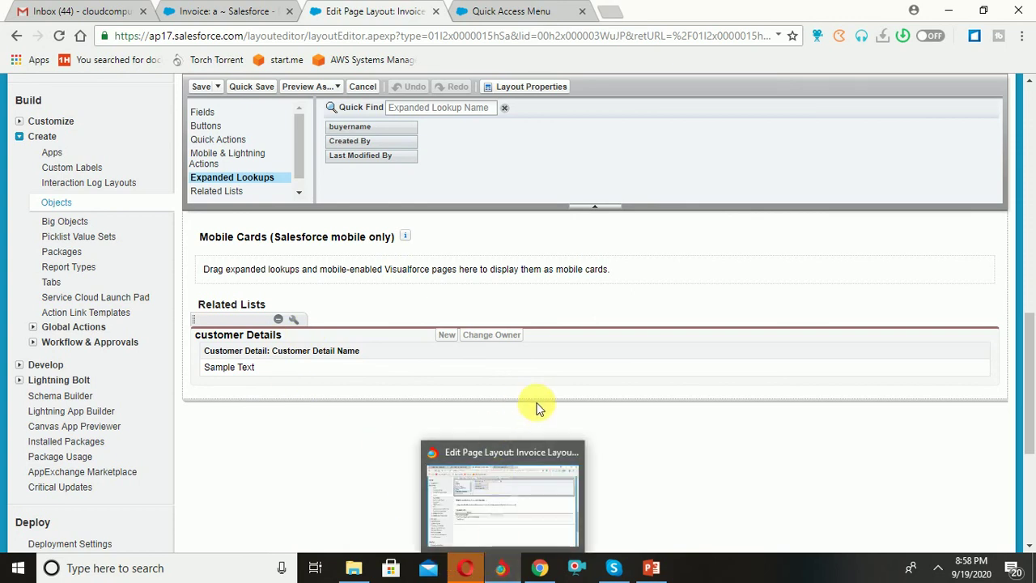
pyautogui.click(944, 9)
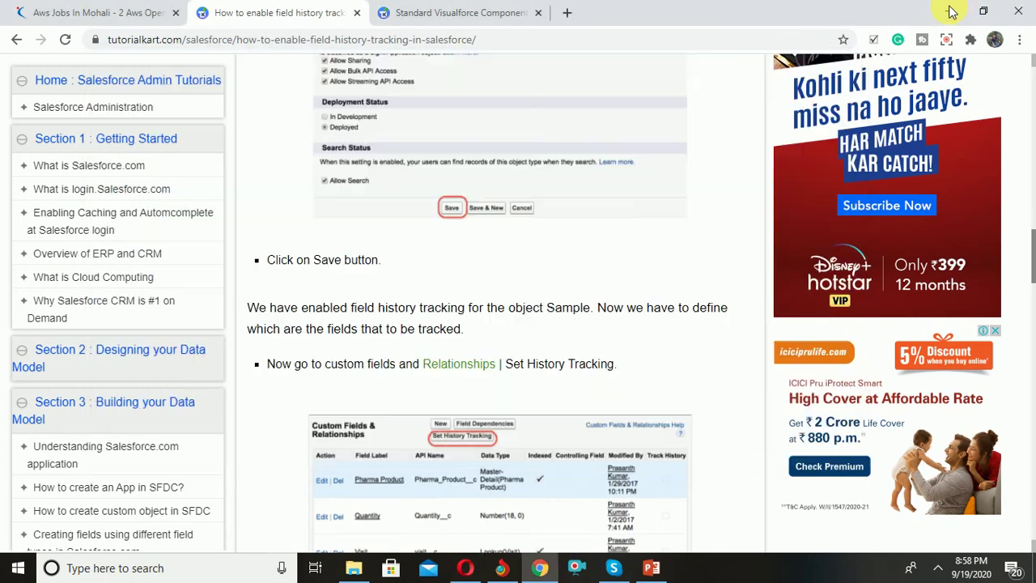
pyautogui.click(949, 11)
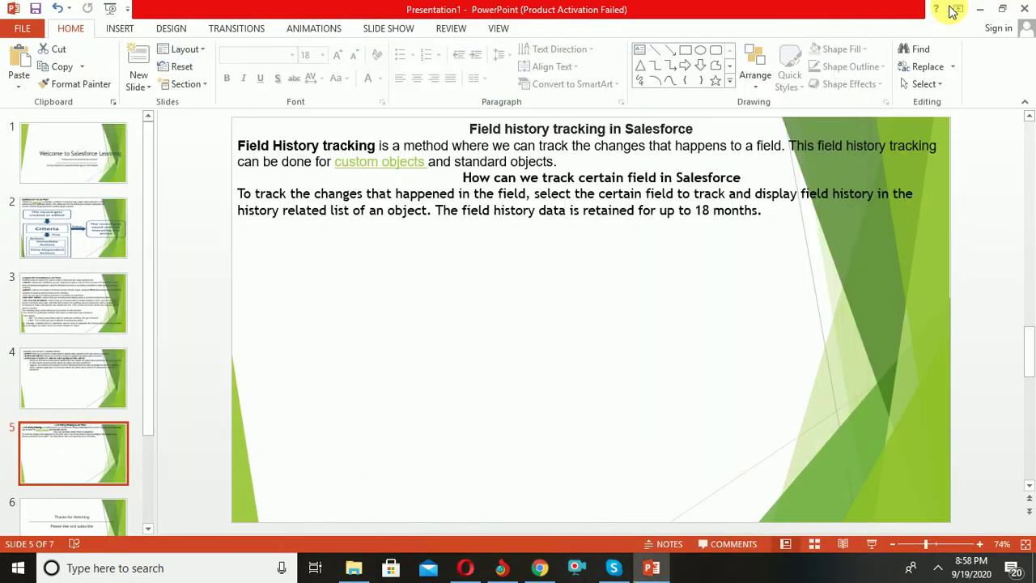
pyautogui.click(958, 8)
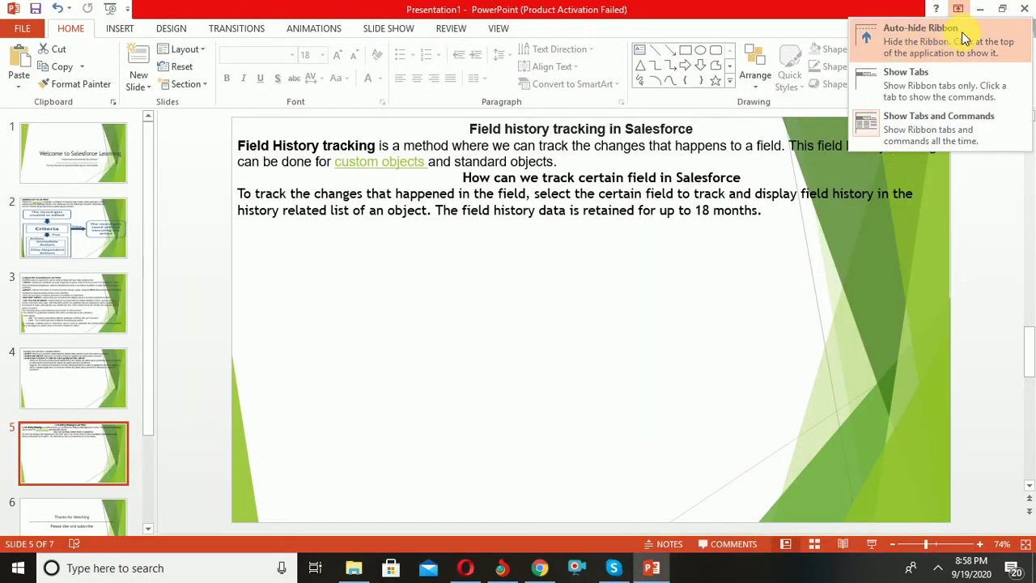
pyautogui.click(980, 10)
pyautogui.click(981, 9)
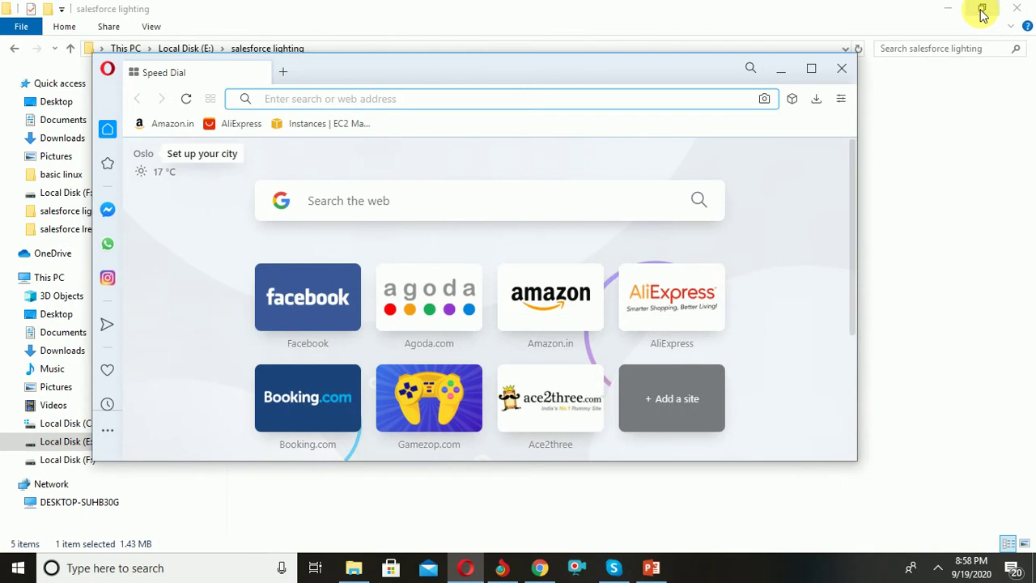
pyautogui.click(949, 10)
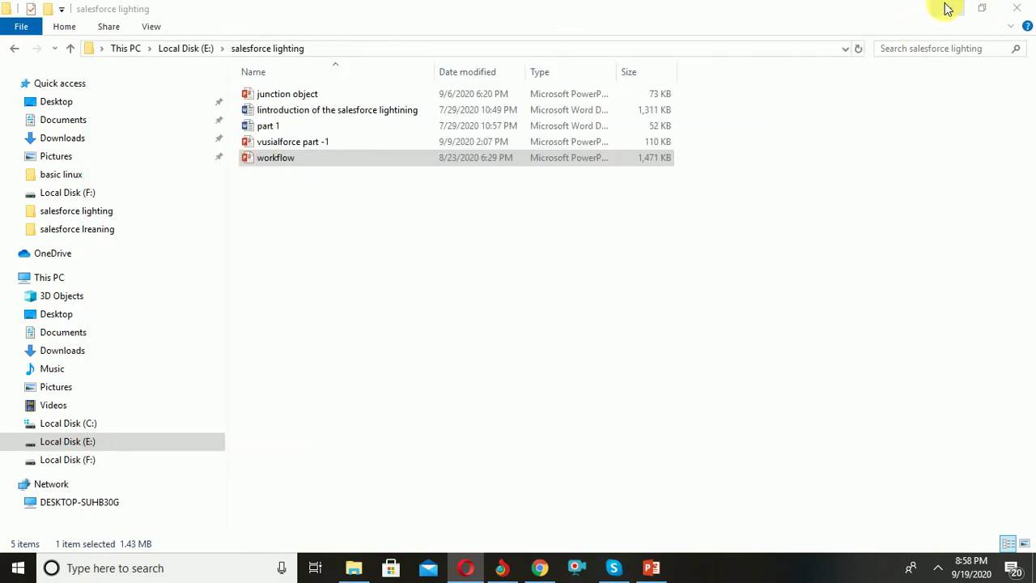
pyautogui.click(949, 9)
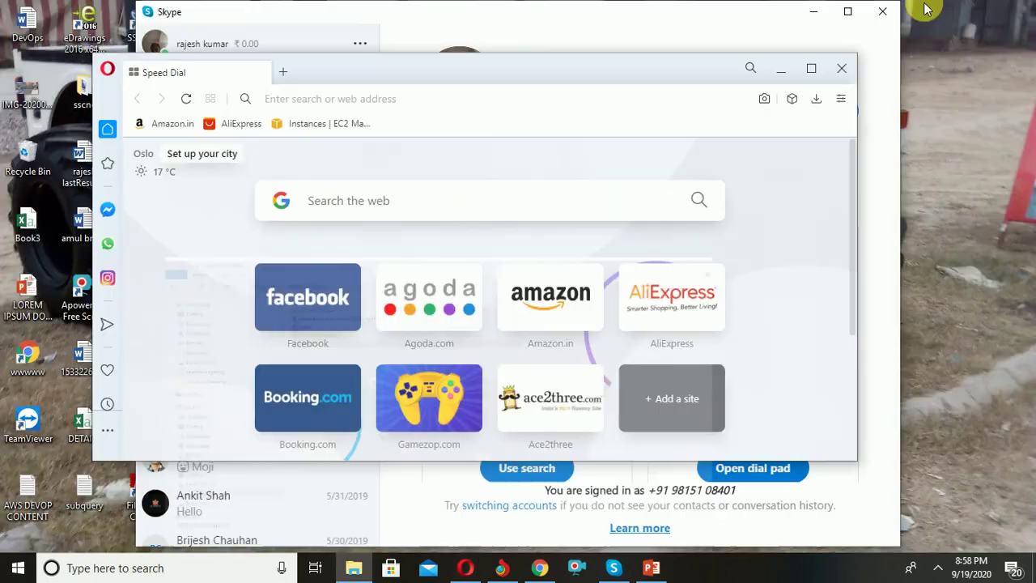
pyautogui.click(840, 69)
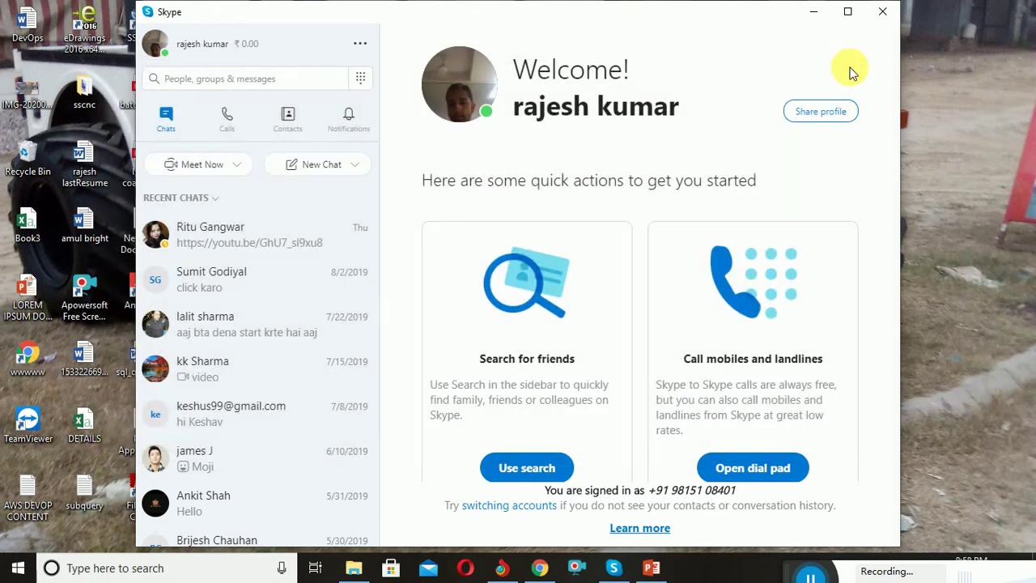
pyautogui.click(811, 10)
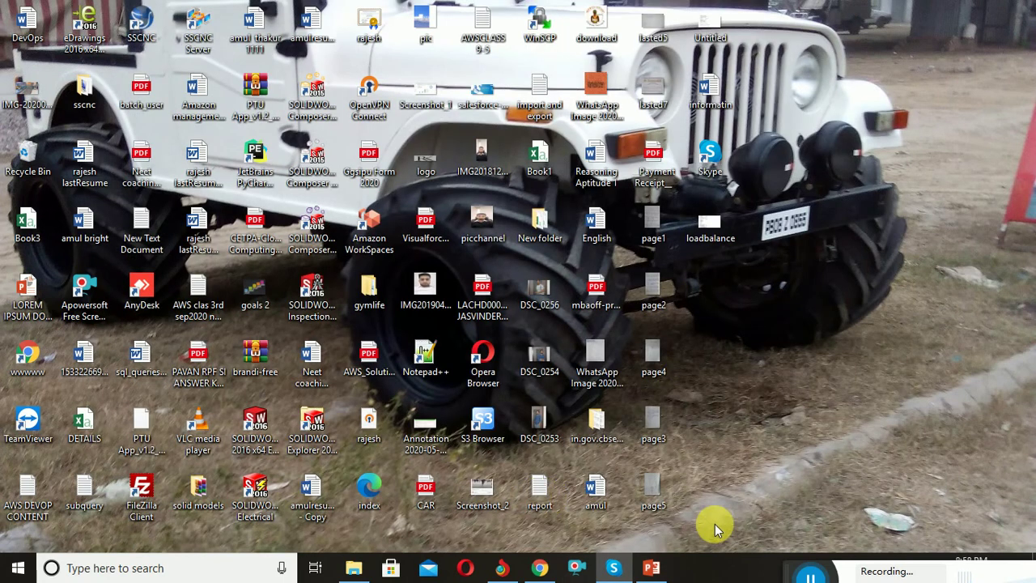
pyautogui.click(811, 575)
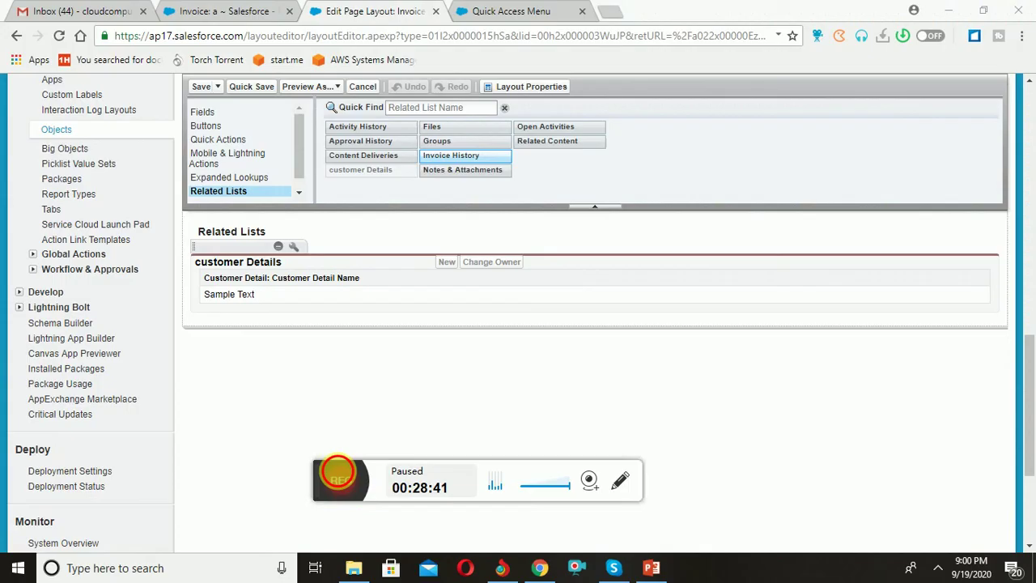
pyautogui.click(340, 478)
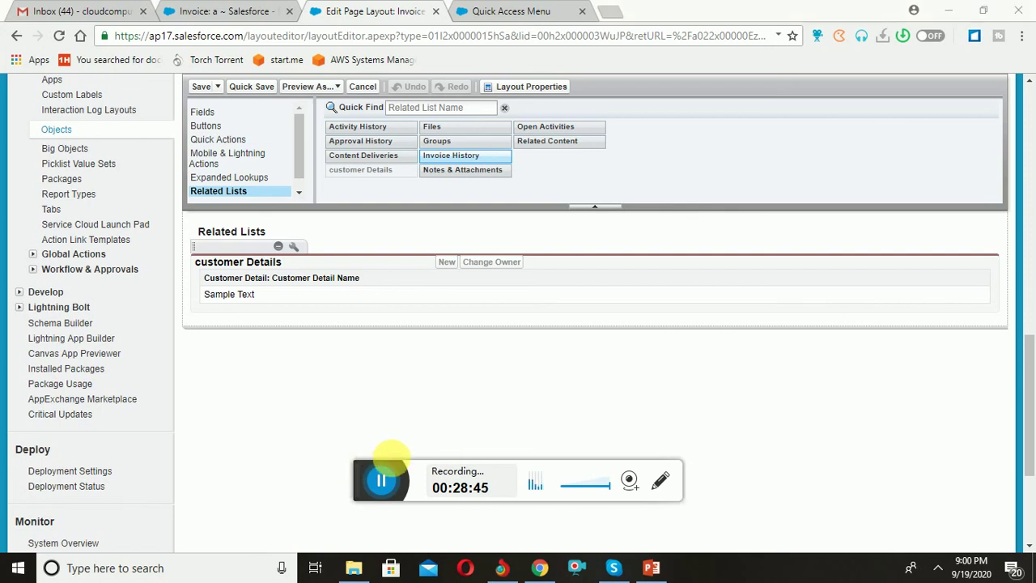
# Add the Invoice History related list to the Invoice Layout
pyautogui.click(234, 191)
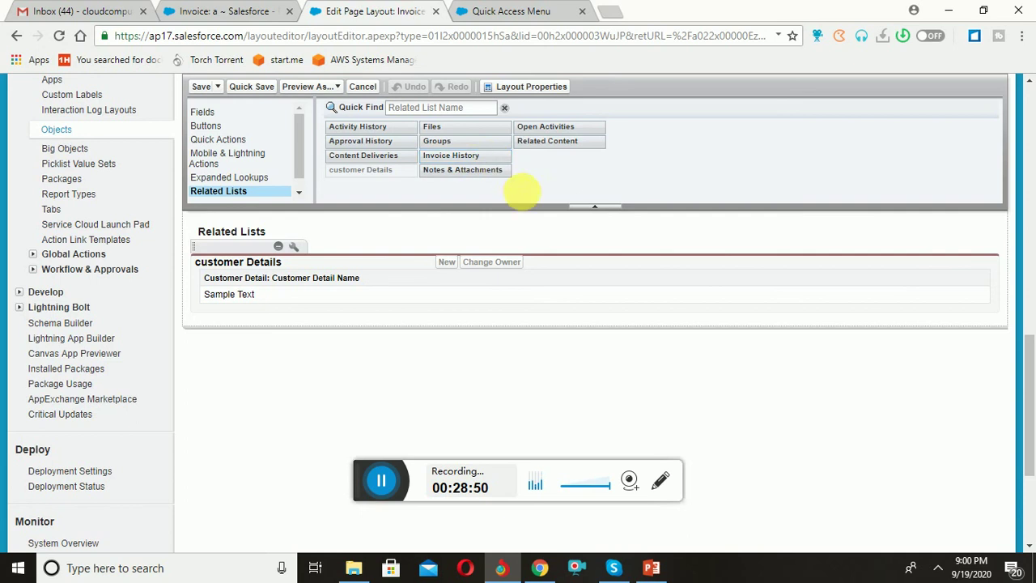
pyautogui.rightClick(472, 157)
pyautogui.moveTo(457, 151); pyautogui.dragTo(402, 289)
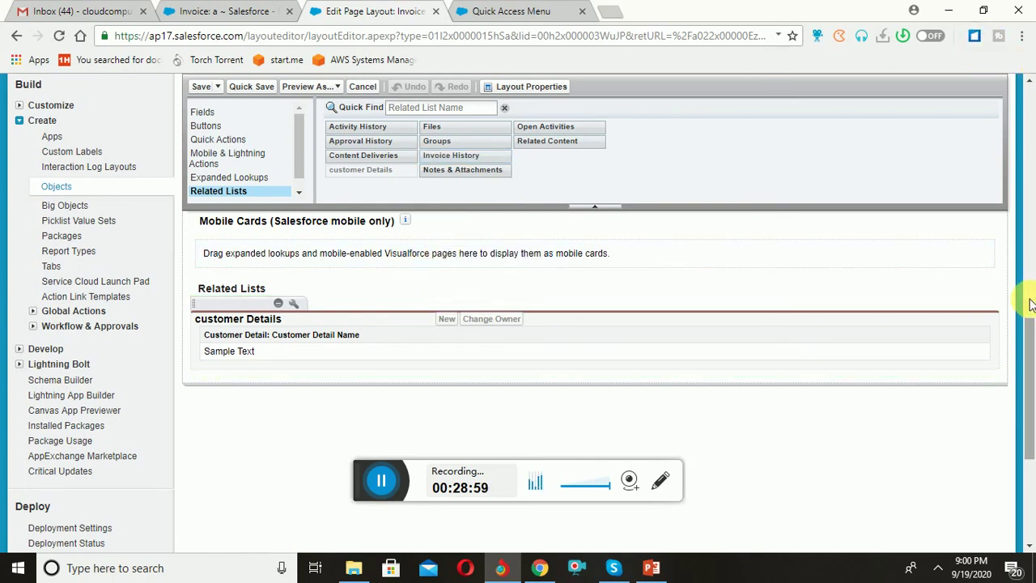
pyautogui.scroll(10, 1028, 187)
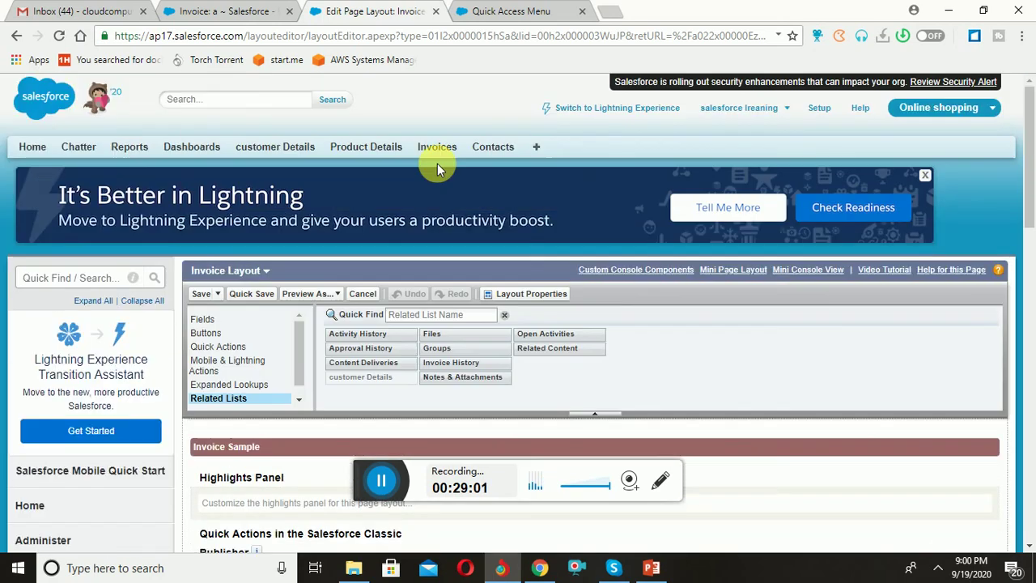
pyautogui.moveTo(485, 370); pyautogui.dragTo(804, 487)
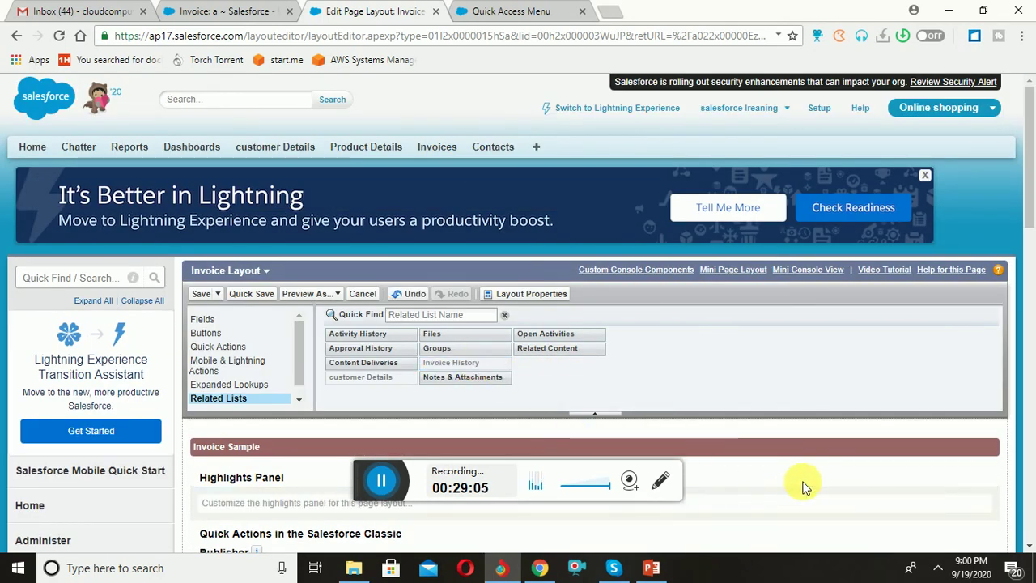
pyautogui.moveTo(1026, 222)
pyautogui.mouseDown()
pyautogui.moveTo(1032, 292)
pyautogui.moveTo(1028, 202)
pyautogui.mouseUp()
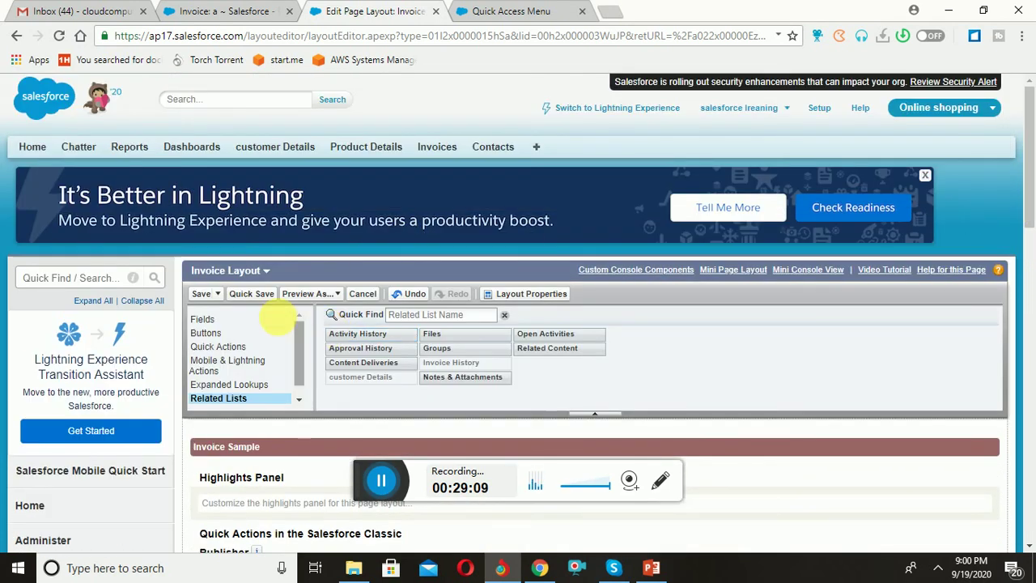
# Quick-save the Invoice Layout and agree to overwrite users' personal related list customizations
pyautogui.rightClick(244, 293)
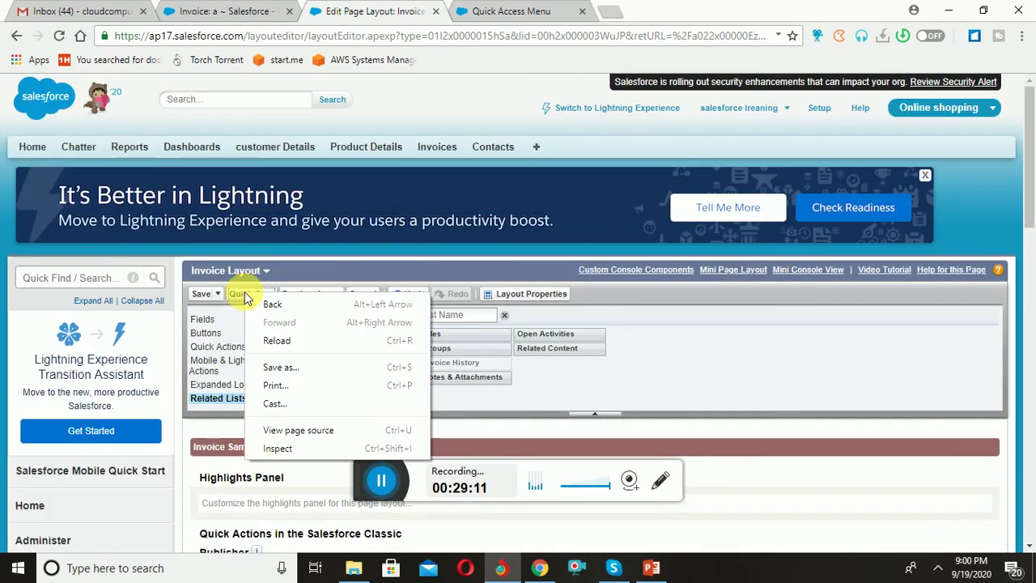
pyautogui.click(234, 296)
pyautogui.click(236, 295)
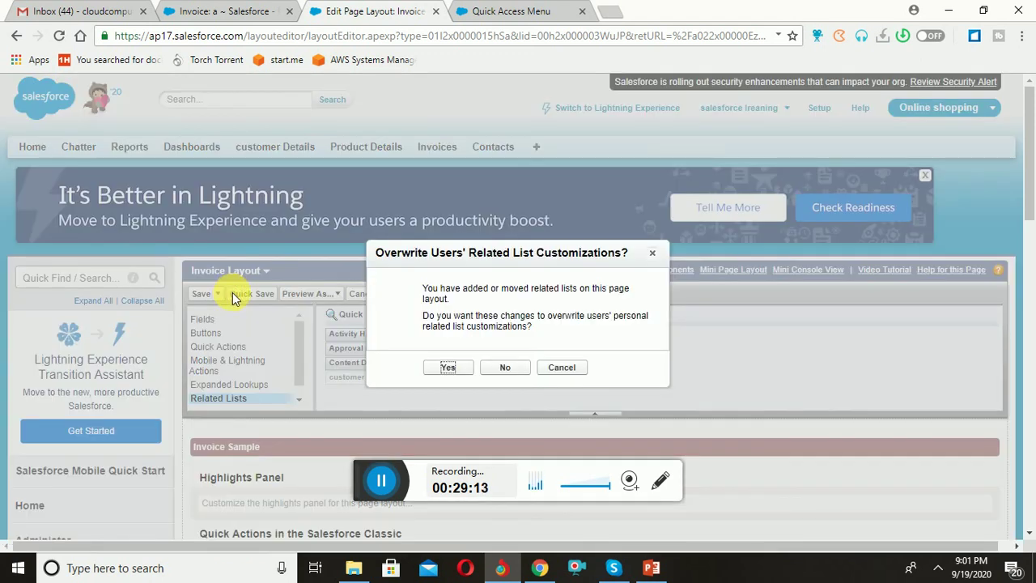
pyautogui.click(443, 367)
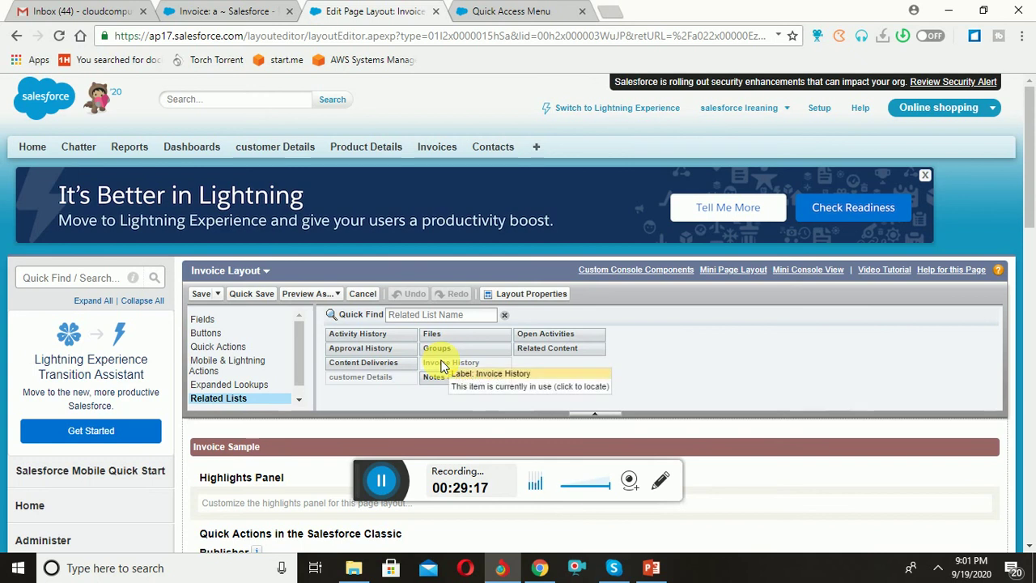
# Leave the layout editor and review the Invoice History related list on the invoice record
pyautogui.click(362, 295)
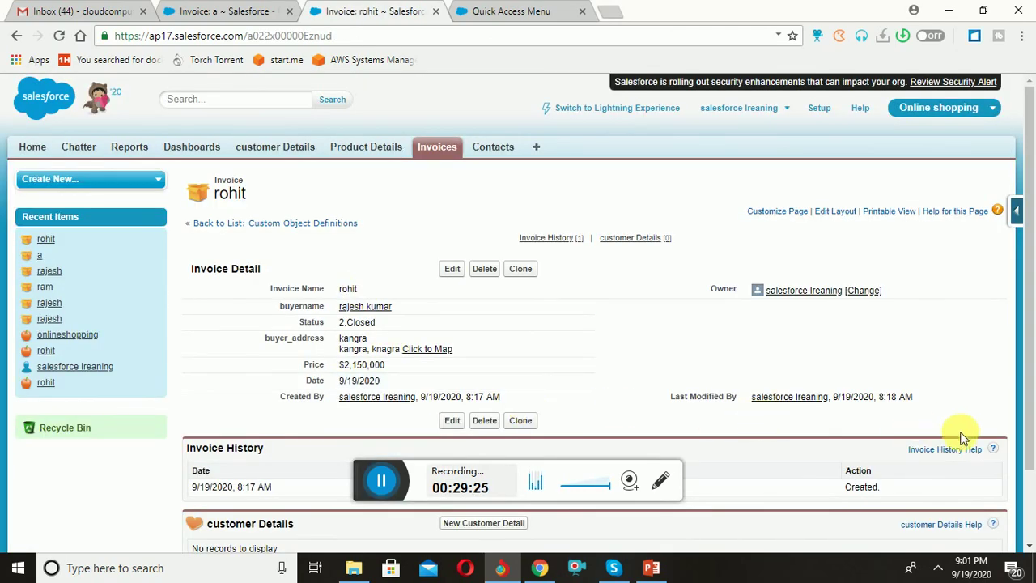
pyautogui.click(1028, 488)
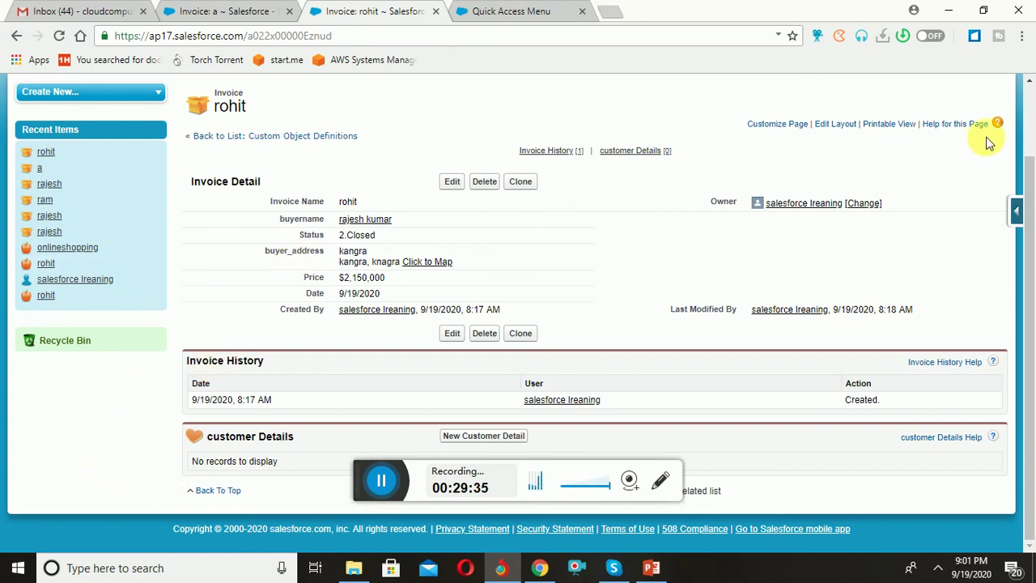
pyautogui.scroll(2, 1032, 119)
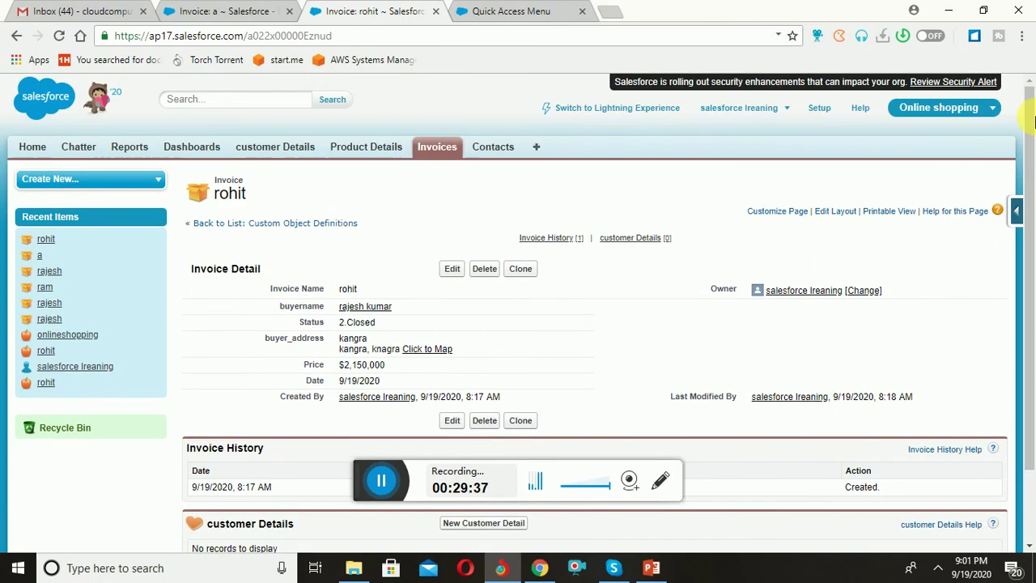